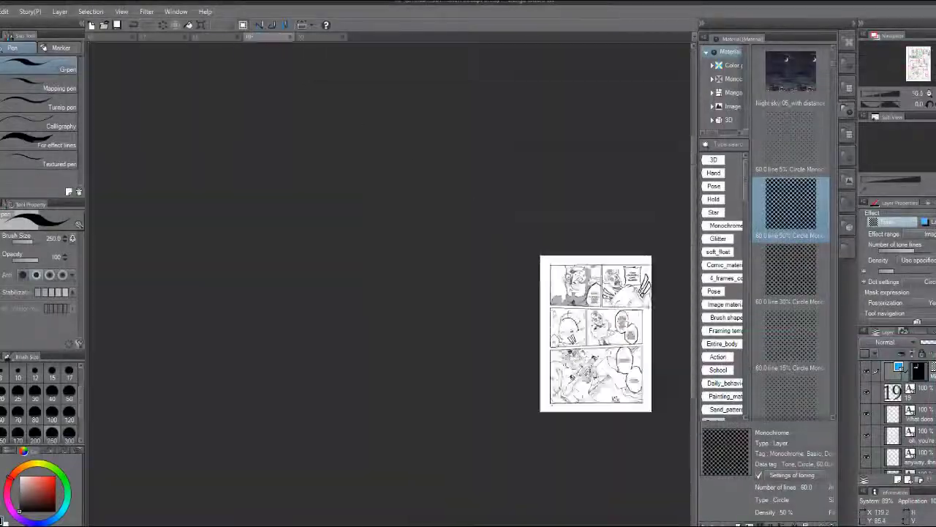
Fill the eye and mouth of the sun emblem on the character's hat with the 50% tone.
scroll(629, 289, "up", 10)
left_click(52, 373)
key("w")
left_click(360, 233)
key("alt+Delete")
left_click(342, 182)
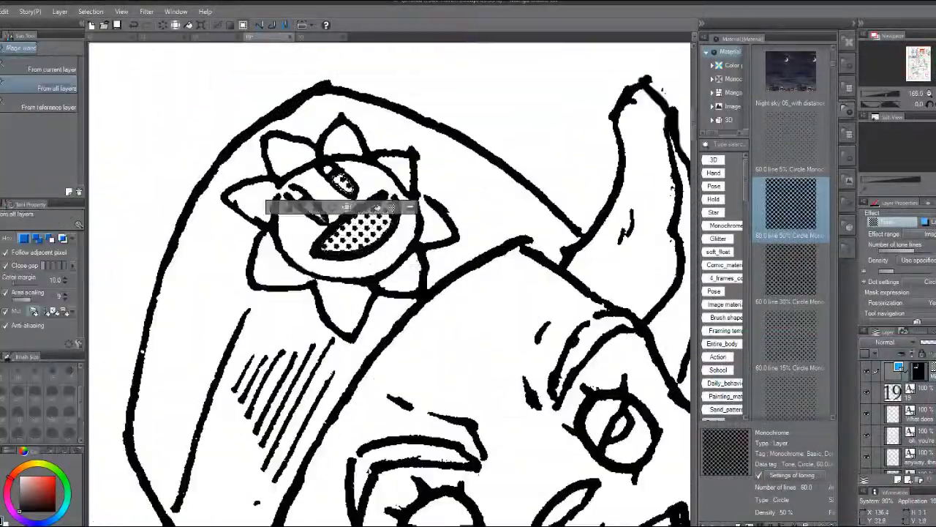
key("ctrl+0")
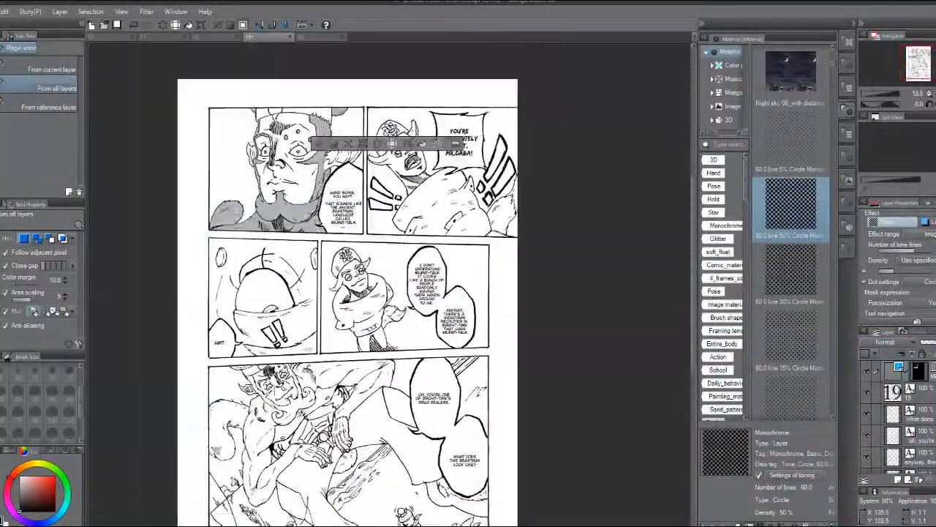
Fill the clothing along the lower edge of the second row's close-up panel with the 50% tone.
scroll(310, 320, "up", 4)
left_click(355, 325)
key("alt+Delete")
scroll(395, 395, "down", 3)
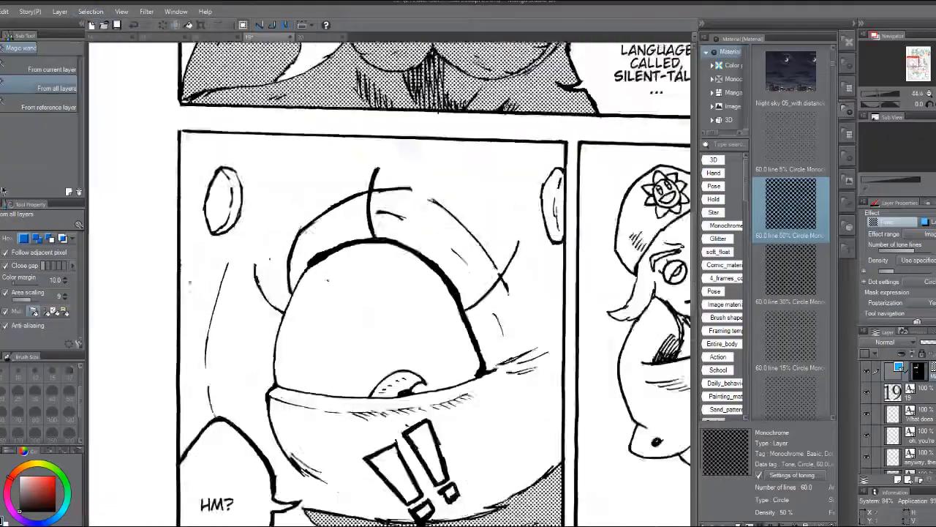
Paint 50% tone onto the oval shapes at both sides of the close-up panel.
key("p")
scroll(235, 199, "up", 1)
left_click_drag(220, 169, 236, 199)
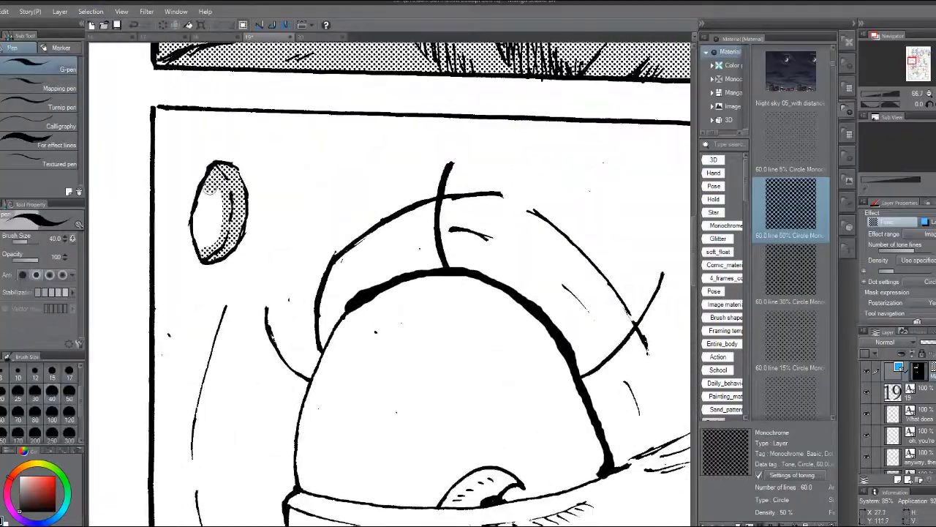
scroll(229, 224, "down", 2)
scroll(518, 191, "up", 3)
left_click_drag(452, 183, 433, 223)
Fill the rest of the oval shapes and the small crescent above the scarf with the 50% tone.
key("w")
left_click(436, 274)
left_click(471, 358)
scroll(527, 201, "down", 2)
left_click(304, 434)
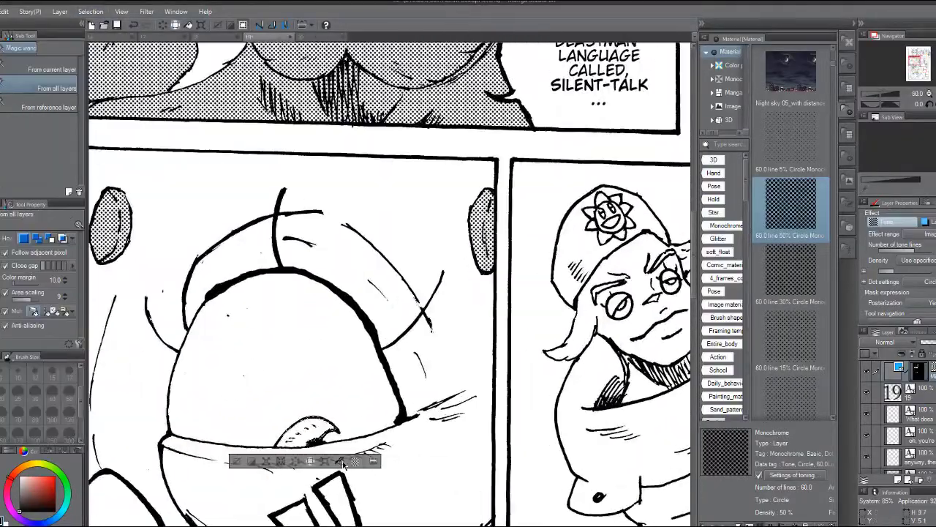
scroll(344, 465, "down", 2)
scroll(412, 273, "up", 3)
scroll(412, 274, "down", 3)
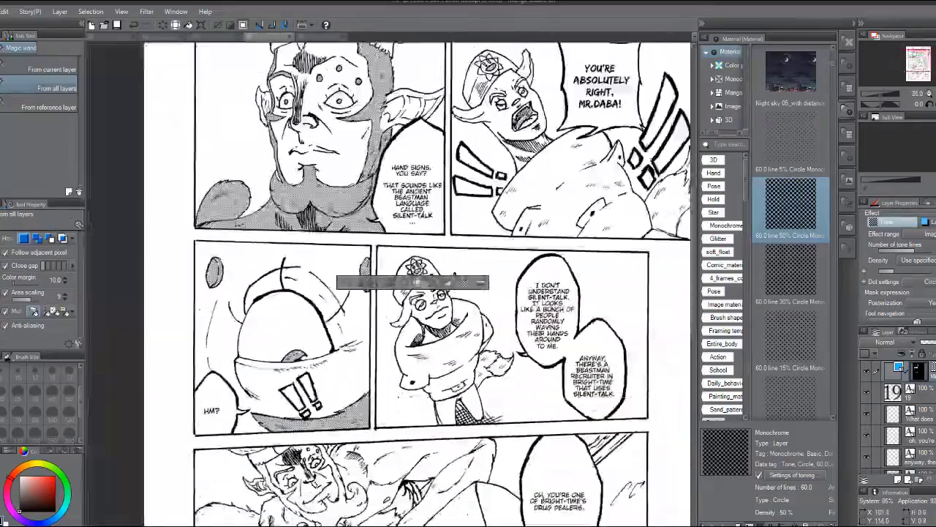
Paint 50% tone along the shoulder, elbow and wrist edges of the crouching bearded character with a size 40 pen.
scroll(434, 354, "up", 3)
scroll(388, 293, "down", 3)
scroll(388, 292, "up", 3)
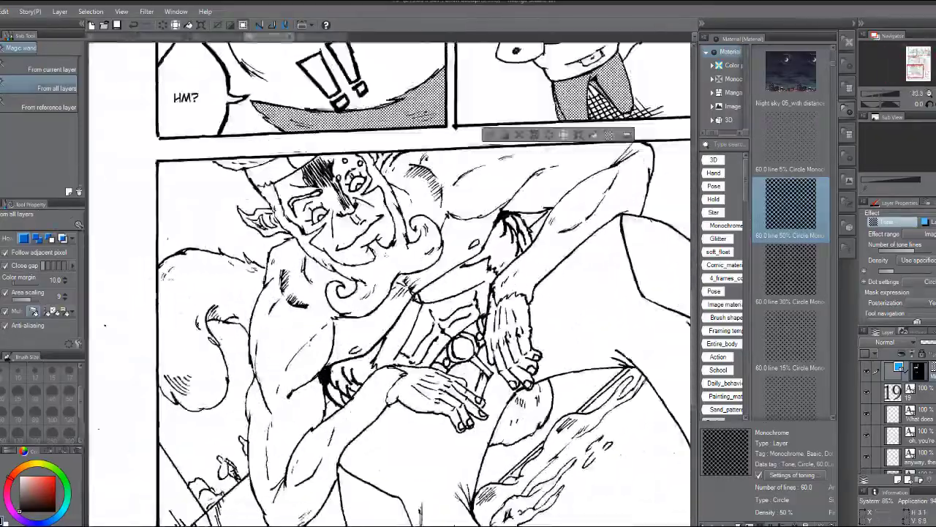
key("p")
scroll(316, 278, "up", 3)
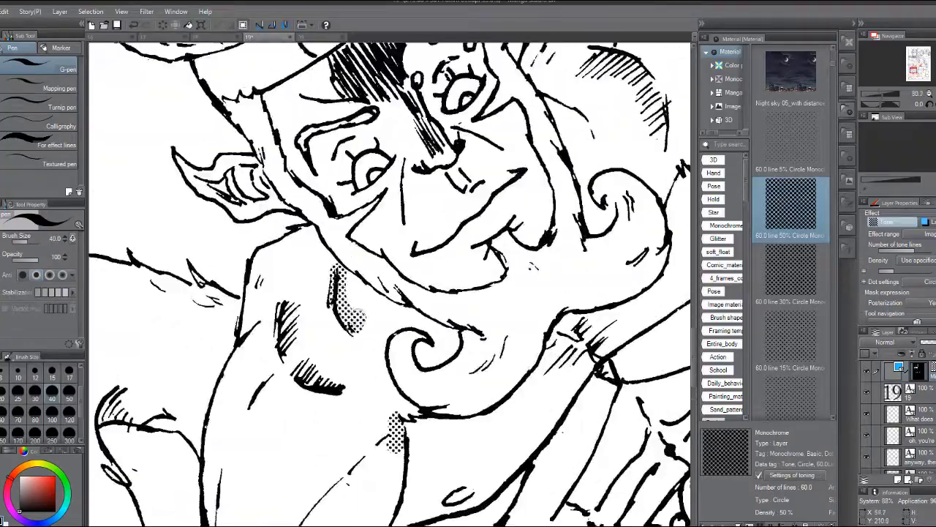
scroll(388, 285, "down", 3)
scroll(387, 286, "up", 3)
scroll(388, 286, "down", 4)
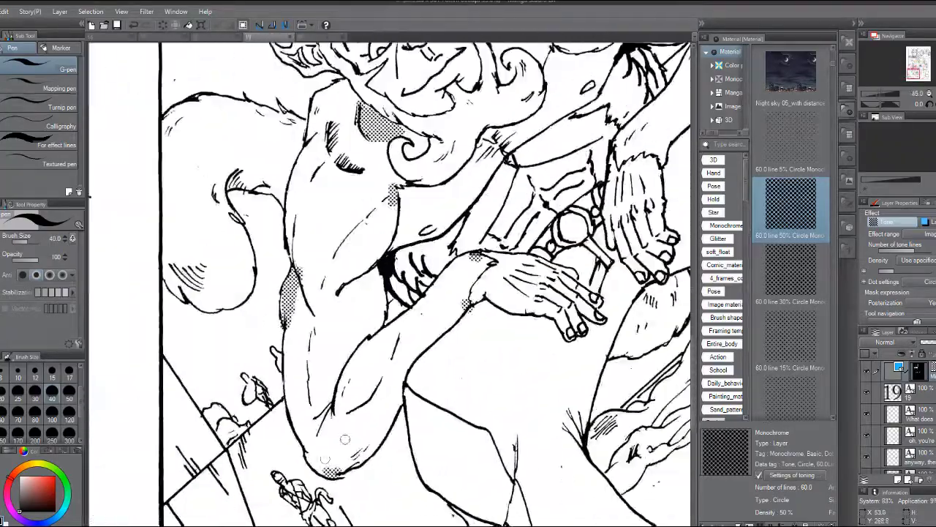
scroll(229, 329, "up", 2)
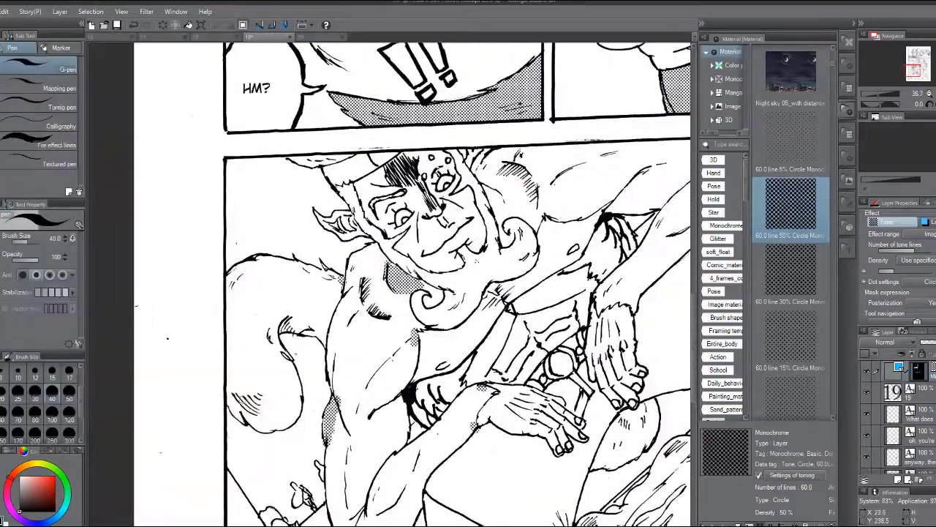
Deselect and paint 50% tone patches along the crouching character's tail with a size 100 pen.
key("w")
left_click(91, 11)
left_click(108, 38)
key("p")
left_click(70, 414)
scroll(254, 410, "up", 2)
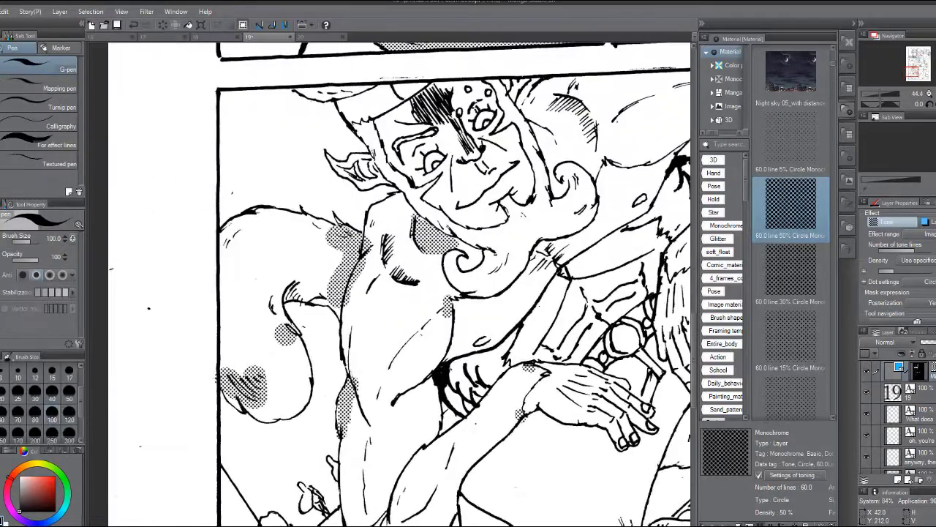
scroll(286, 335, "down", 1)
Fill the remaining area of the crouching character's tail with the 50% tone.
key("w")
left_click(261, 285)
key("alt+Delete")
left_click(319, 250)
scroll(400, 224, "up", 1)
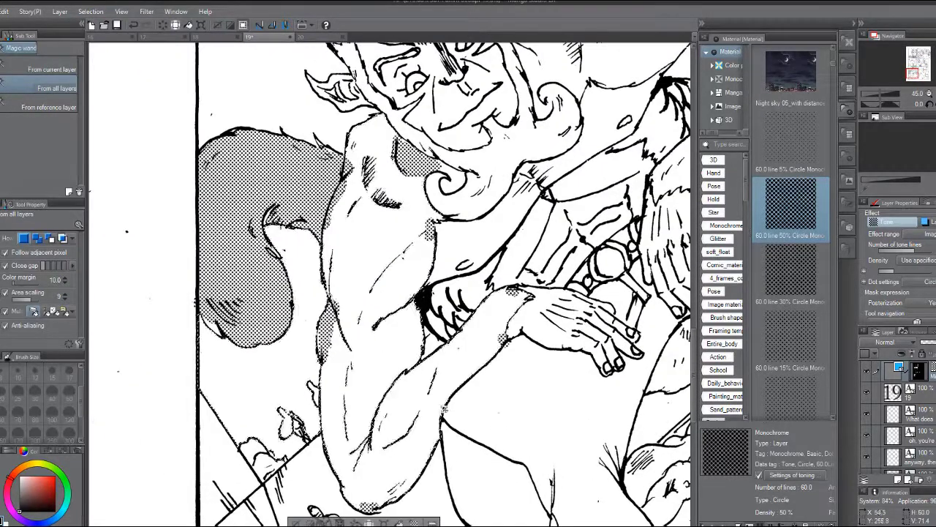
key("alt+Delete")
left_click(4, 11)
left_click(22, 30)
Deselect and paint 50% tone over the crouching character's near upper arm and forearm with a size 250 pen.
left_click(91, 12)
left_click(107, 39)
key("p")
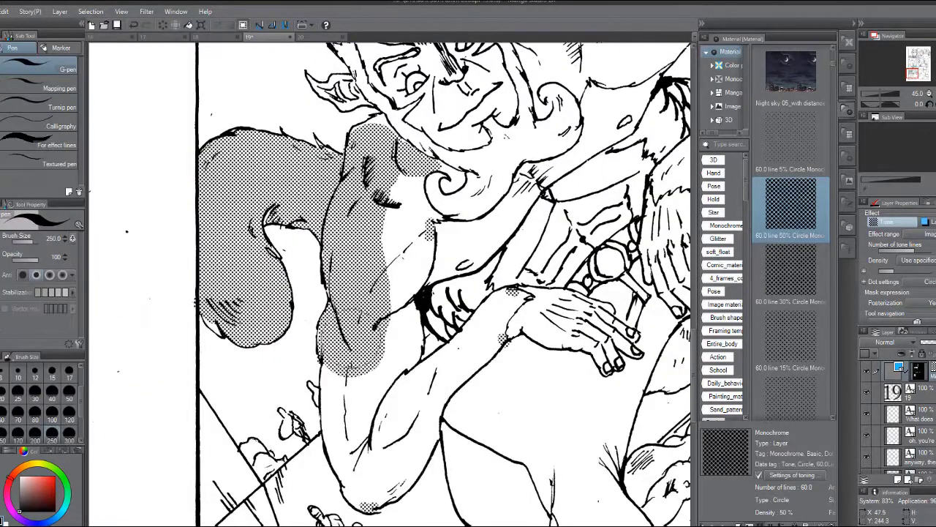
scroll(402, 373, "down", 1)
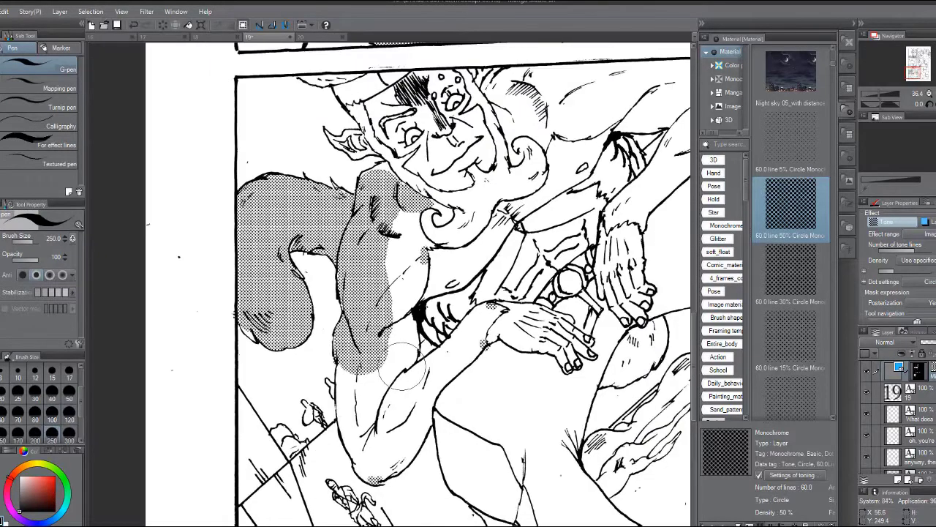
scroll(402, 373, "up", 1)
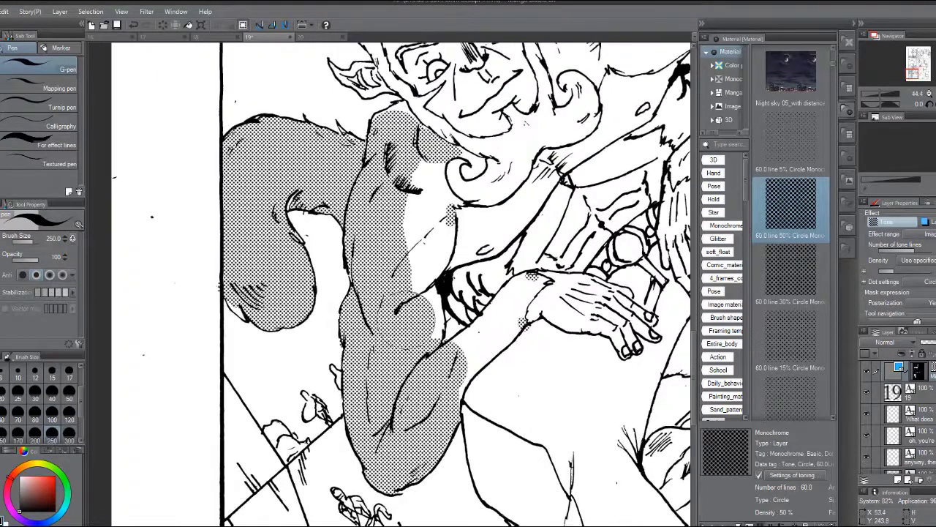
Fill the untoned remainder of the near upper arm and forearm up to the wrist with the 50% tone.
key("w")
left_click(429, 245)
key("alt+Delete")
left_click(501, 323)
key("alt+Delete")
scroll(509, 325, "down", 3)
scroll(512, 219, "up", 3)
scroll(366, 315, "down", 2)
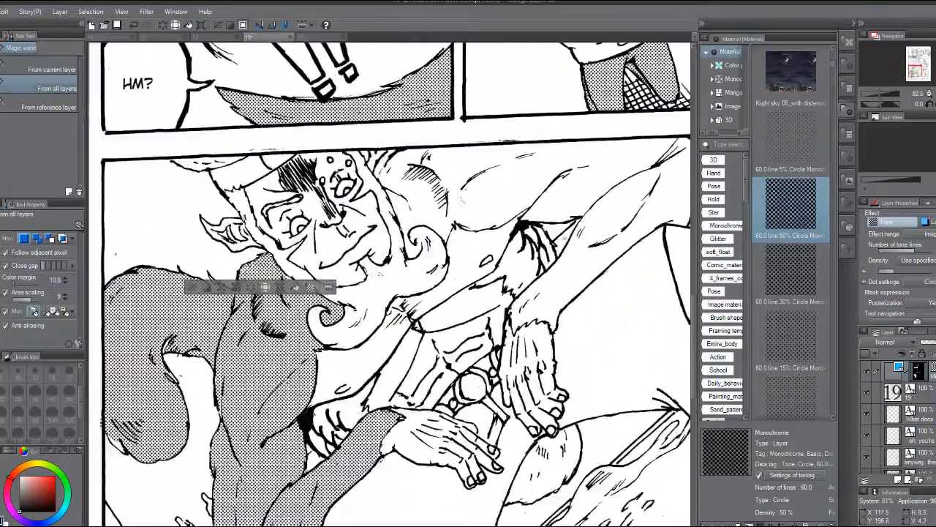
Deselect and paint 50% tone into the narrow sideburn area beside the bearded character's ear with a size 30 pen.
scroll(454, 236, "down", 1)
left_click(90, 12)
left_click(113, 37)
key("p")
scroll(265, 214, "up", 3)
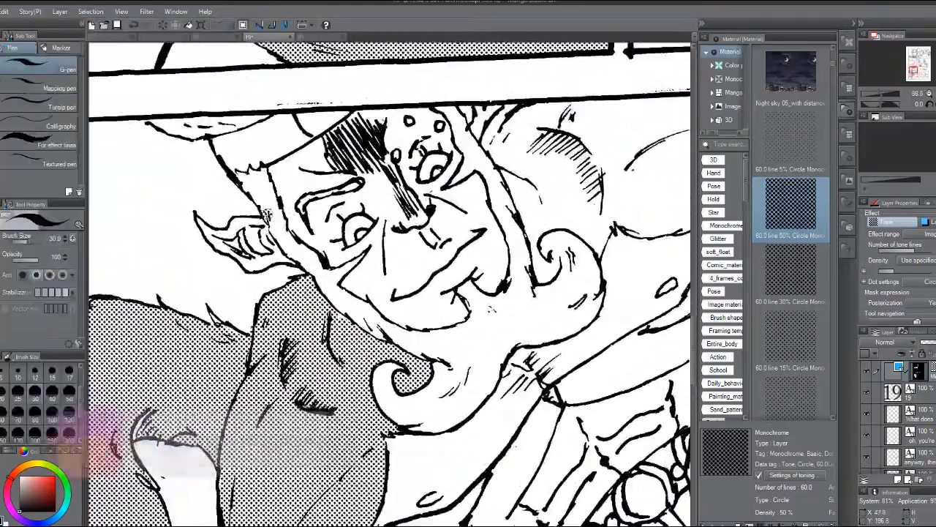
scroll(388, 285, "down", 5)
Fill the bearded character's sideburns, beard, far shoulder and upper arm with the 50% tone.
key("w")
scroll(534, 388, "down", 3)
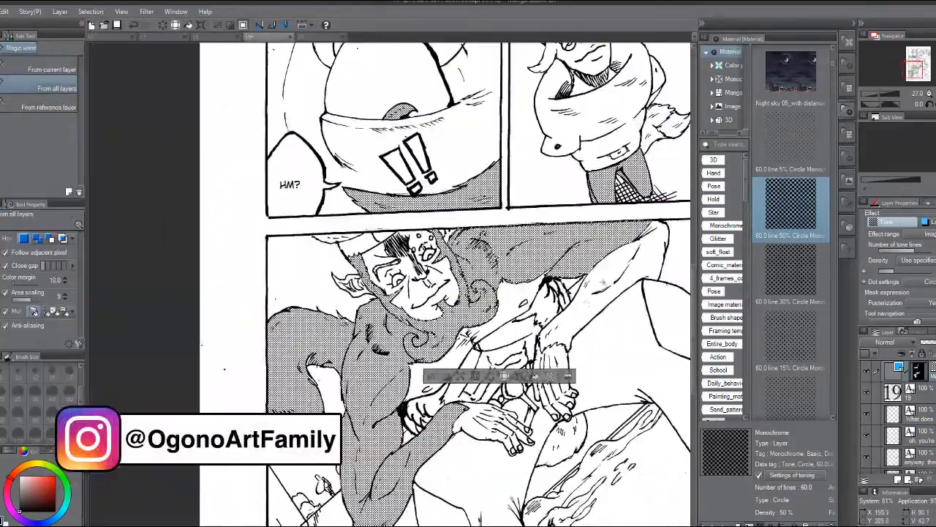
scroll(439, 330, "up", 5)
key("p")
Fill the narrow shape above the bearded character's headband, along the panel's upper border, with the 50% tone.
key("w")
left_click(446, 286)
left_click(484, 312)
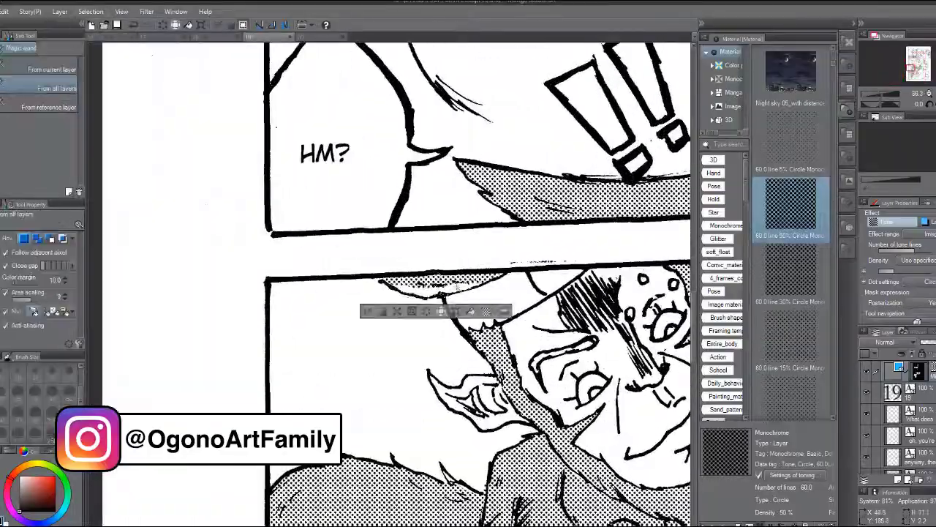
scroll(489, 301, "down", 4)
Fill the far forearm, the furry shape beside the leg and the near armpit gaps with the 50% tone.
scroll(547, 401, "up", 4)
left_click(547, 401)
left_click(589, 468)
left_click(228, 306)
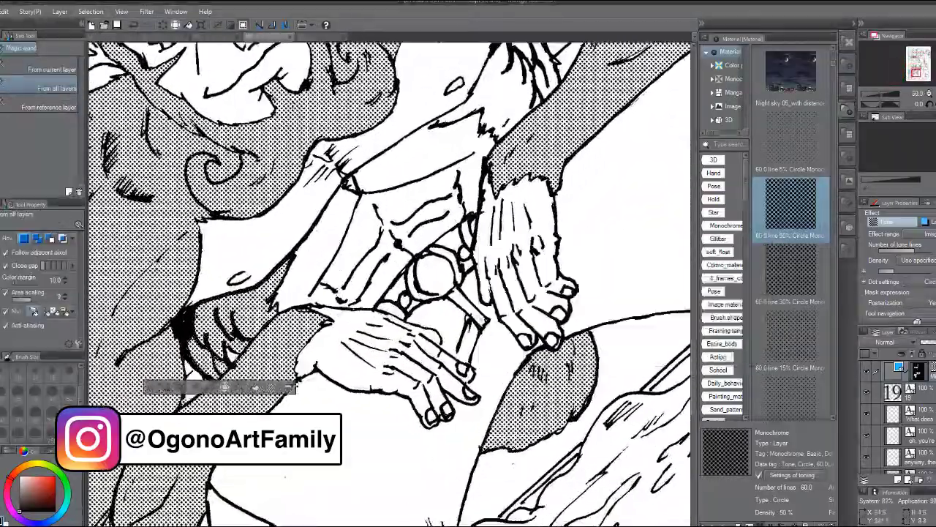
left_click(231, 355)
scroll(439, 314, "down", 3)
scroll(468, 198, "up", 3)
Close the open edge of the crouching character's far armpit with pen strokes and fill the area with the 50% tone.
key("p")
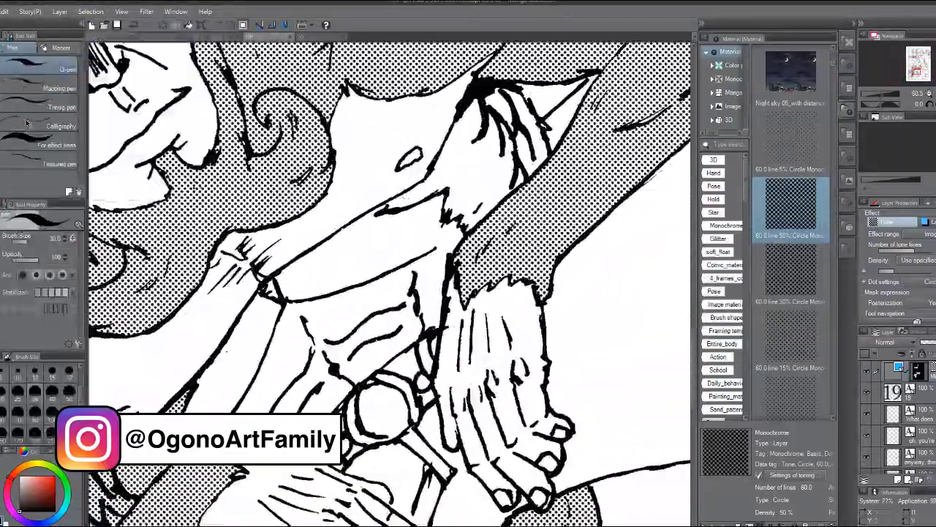
left_click_drag(439, 210, 483, 197)
scroll(472, 193, "down", 2)
key("w")
left_click(474, 191)
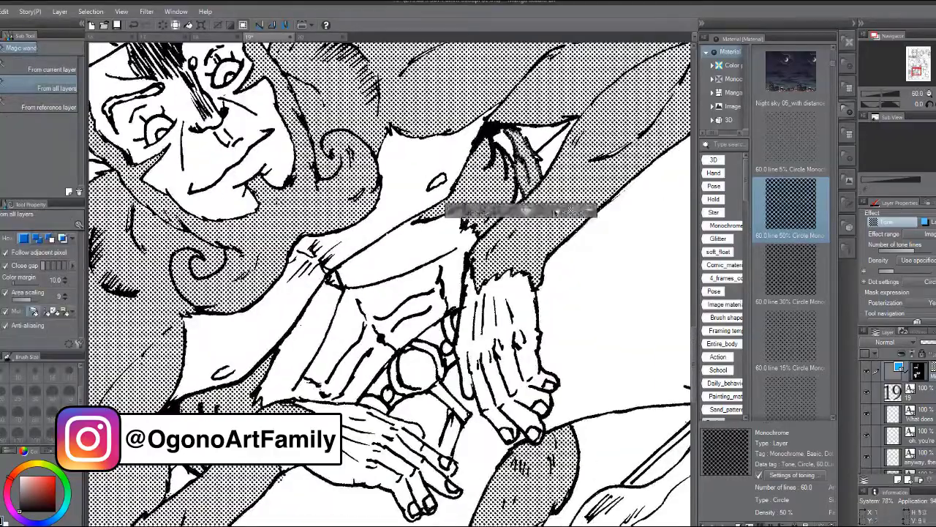
Paint 50% tone onto the bearded character's eyebrow and facial spots with size 10 and 15 pens.
key("p")
scroll(388, 285, "down", 3)
scroll(431, 117, "up", 5)
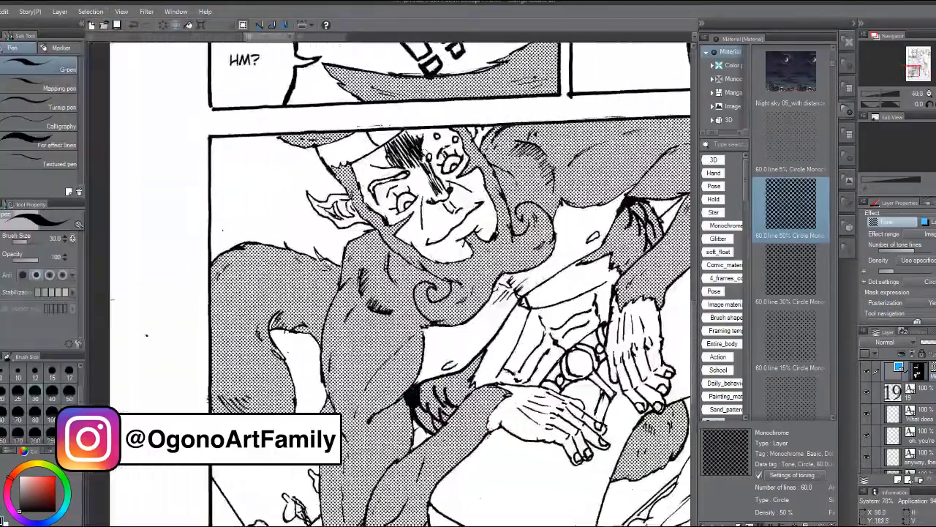
scroll(432, 117, "down", 4)
scroll(431, 117, "up", 2)
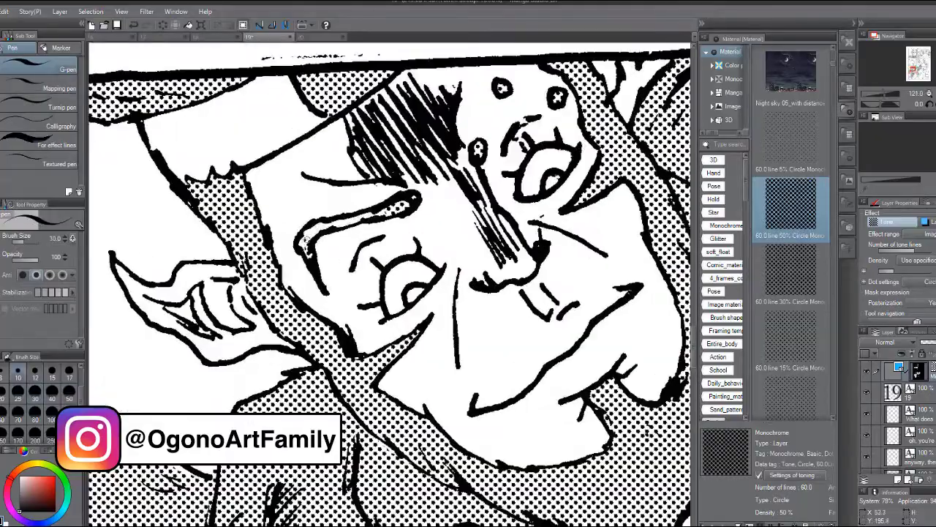
key("bracketright")
key("bracketright")
scroll(392, 282, "up", 3)
scroll(490, 183, "down", 6)
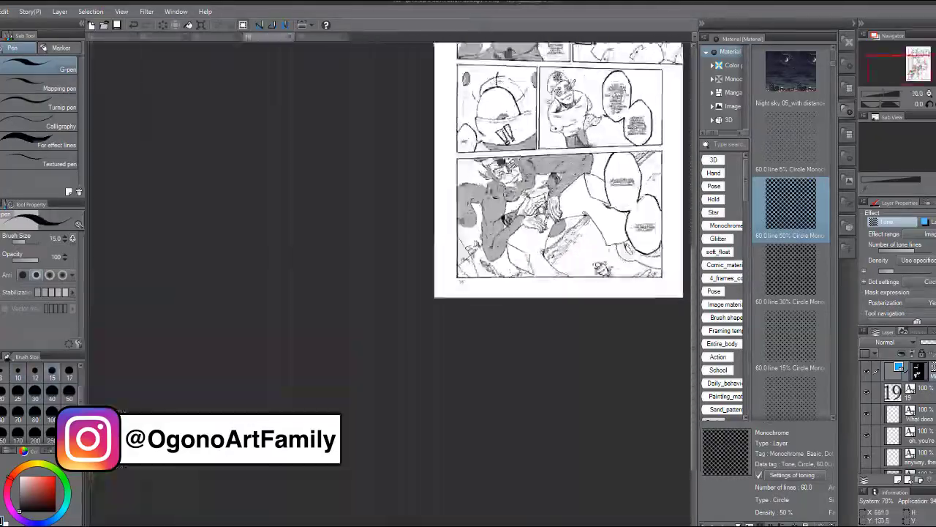
Paint 50% tone onto the small figure below the crouching character's elbow with a size 25 pen.
scroll(628, 159, "up", 1)
scroll(399, 347, "up", 5)
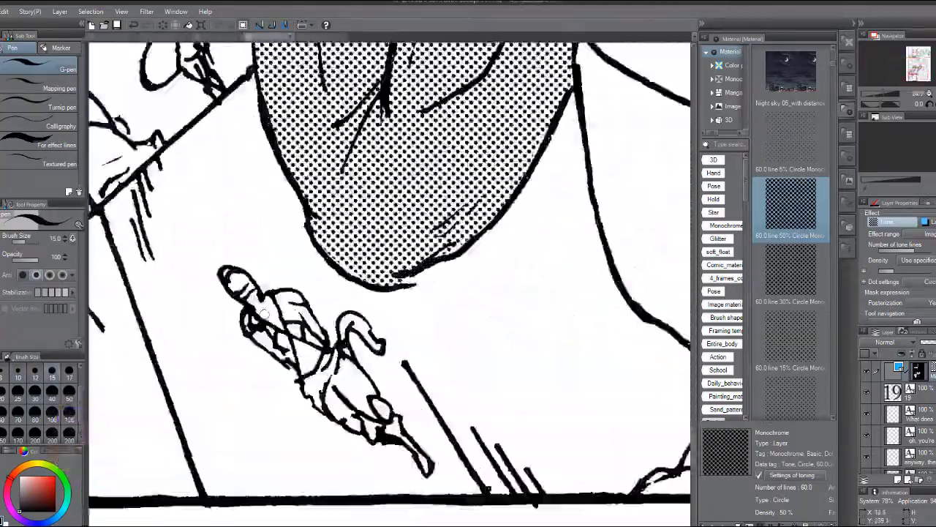
key("bracketright")
key("bracketright")
key("bracketright")
key("bracketright")
left_click_drag(272, 310, 300, 296)
scroll(336, 318, "down", 8)
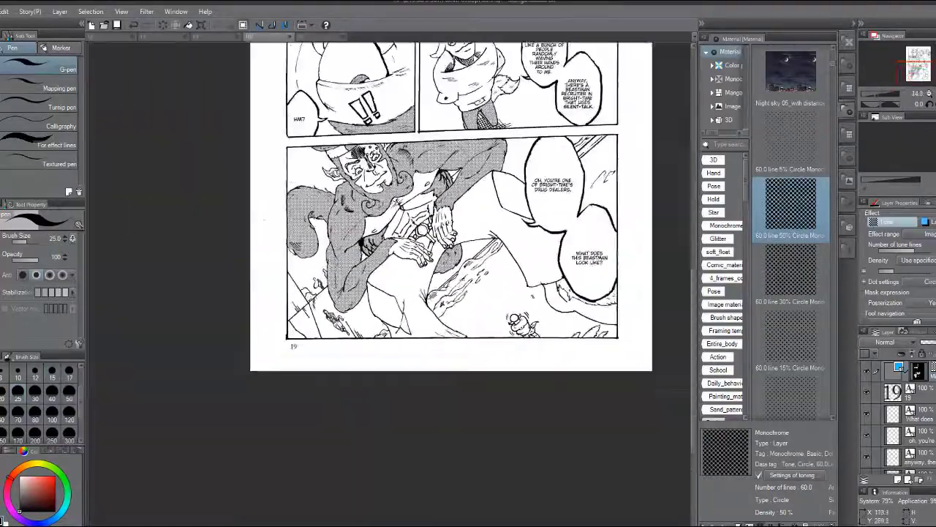
Fill the shaded cloth sections at the lower leg and beside the upper speech bubble with the 50% tone.
key("w")
scroll(374, 316, "up", 4)
left_click(409, 315)
key("alt+Delete")
scroll(411, 320, "down", 3)
left_click(569, 184)
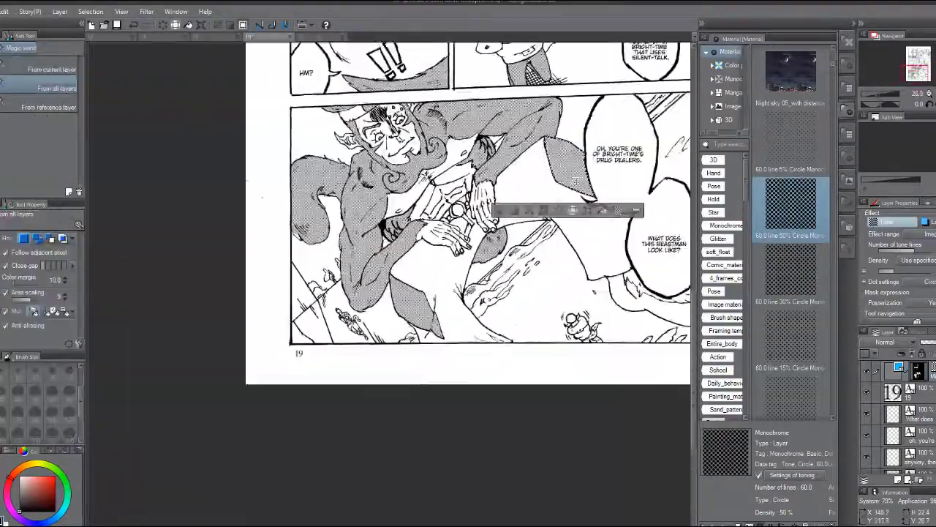
key("alt+Delete")
Tone the furry tail area beneath the lower speech bubble in the bottom panel with the 50% tone.
scroll(569, 190, "down", 2)
scroll(569, 190, "up", 4)
key("p")
scroll(439, 219, "up", 2)
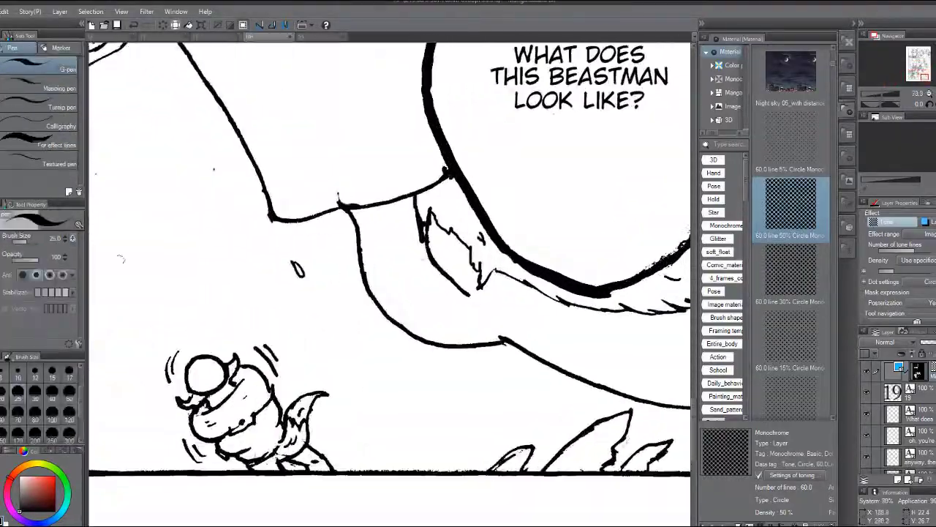
scroll(388, 278, "down", 3)
key("w")
scroll(388, 278, "down", 4)
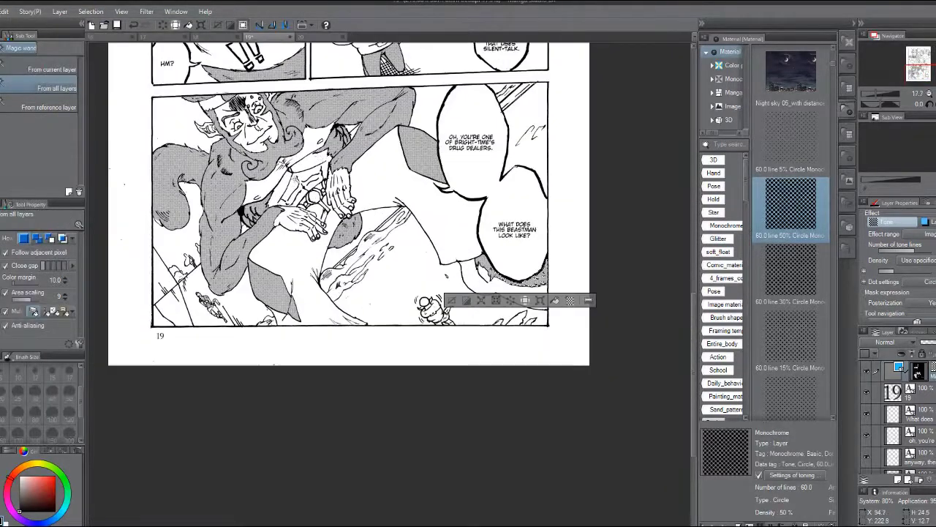
Tone the leg of the small creature standing on the bottom panel's lower border with the 50% tone.
scroll(260, 323, "up", 5)
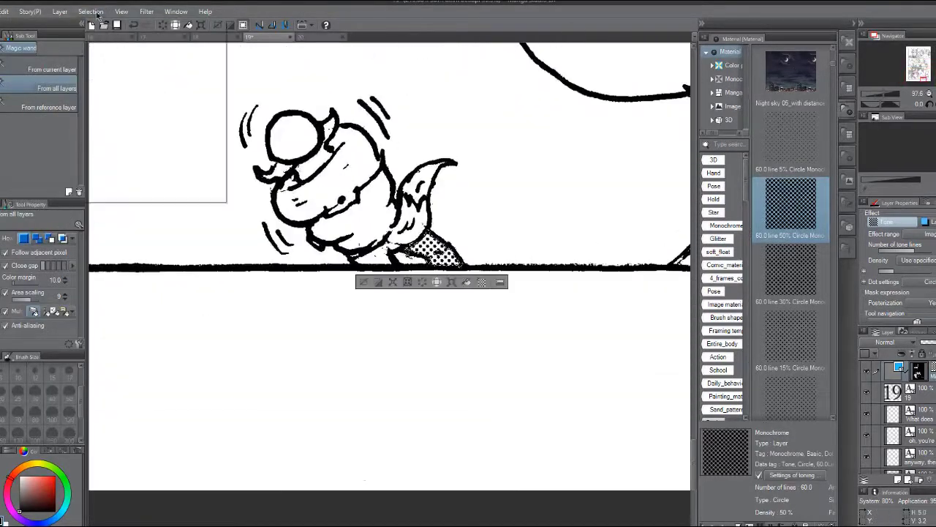
key("p")
scroll(261, 322, "down", 6)
scroll(398, 103, "up", 4)
key("w")
scroll(399, 146, "down", 1)
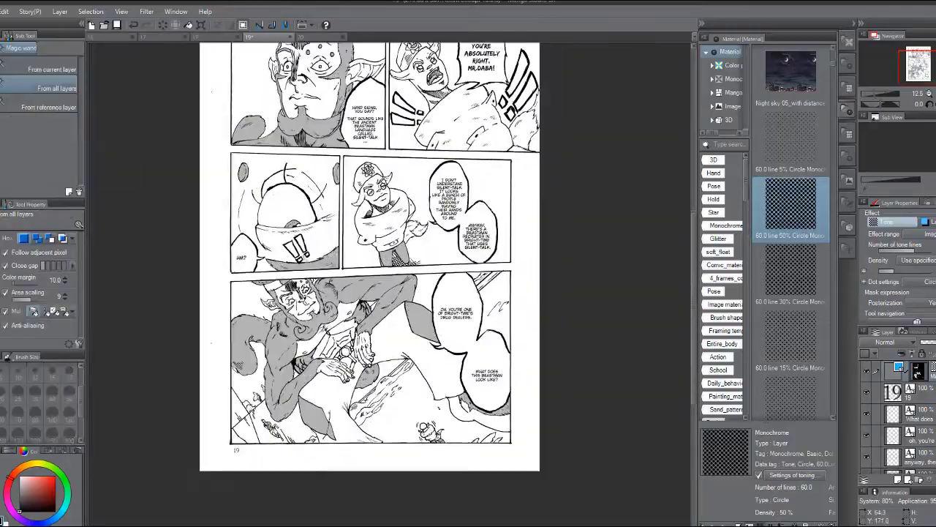
Select the standing character's tail tip and apply the 60.0 line 10% circle tone to it.
scroll(437, 217, "up", 5)
left_click(438, 216)
scroll(792, 275, "down", 2)
left_click_drag(791, 275, 453, 242)
scroll(439, 245, "down", 4)
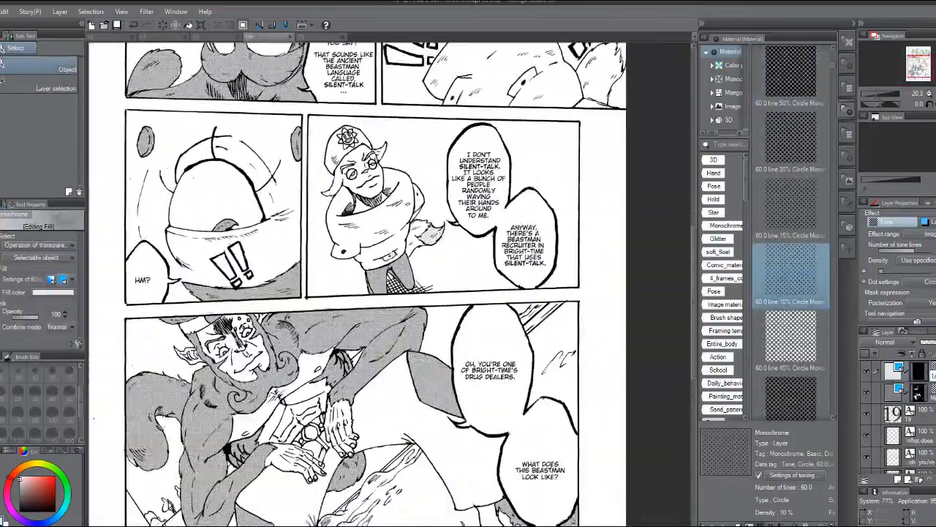
Fill the standing character's eye areas with the 10% tone.
scroll(556, 366, "down", 1)
key("w")
scroll(385, 179, "up", 6)
left_click(356, 303)
left_click(457, 248)
Paint and fill the shouting character's tail tip in the upper right panel with the 10% tone, using a size 40 G-pen.
scroll(461, 234, "down", 6)
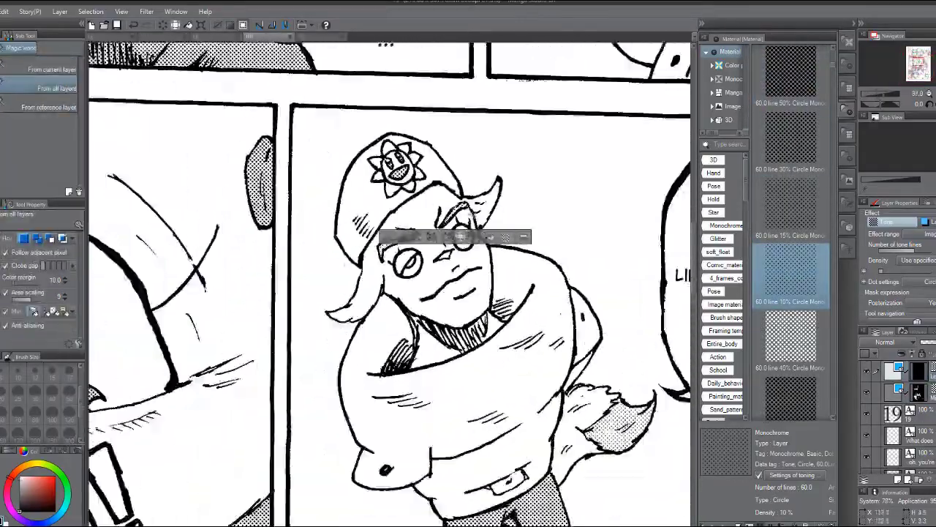
scroll(578, 204, "up", 5)
key("p")
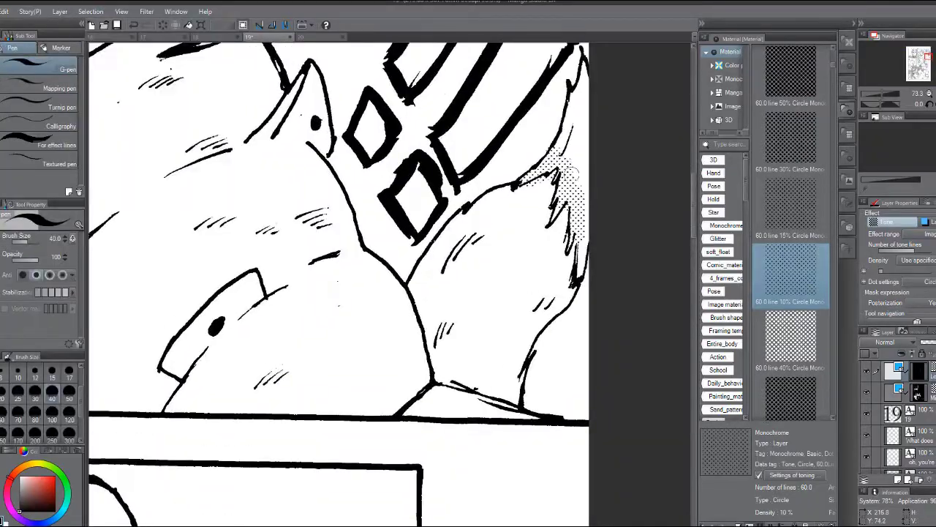
key("w")
left_click(574, 194)
scroll(564, 212, "down", 2)
scroll(344, 131, "up", 4)
Paint the 10% tone into the shouting character's eyebrows with the G-pen, raising the brush size to 17.
key("p")
left_click(35, 371)
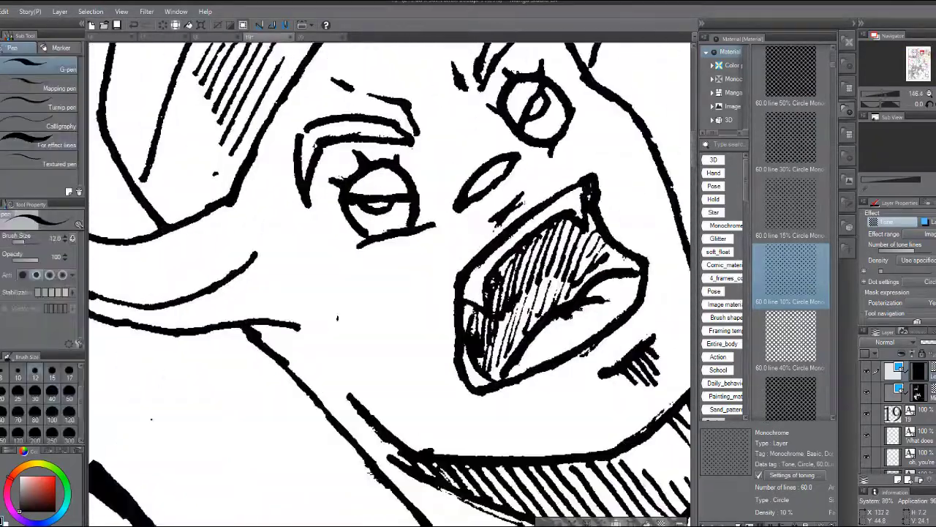
key("ctrl+d")
key("bracketright")
key("bracketright")
scroll(391, 93, "up", 1)
scroll(389, 101, "down", 5)
scroll(466, 73, "up", 3)
scroll(393, 108, "down", 7)
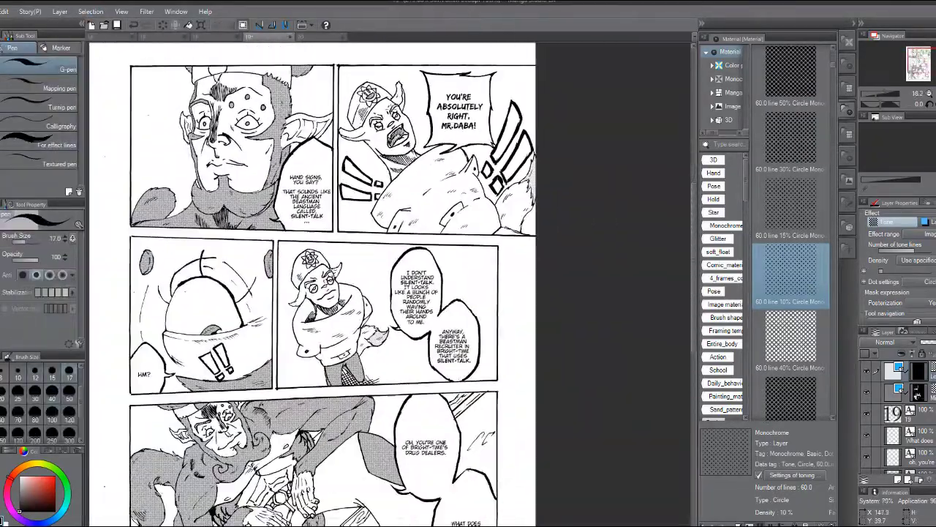
Fill the small patch below the tail in the upper right panel's lower corner with the existing mid-grey character tone.
scroll(315, 293, "up", 3)
scroll(315, 293, "down", 3)
scroll(315, 293, "up", 2)
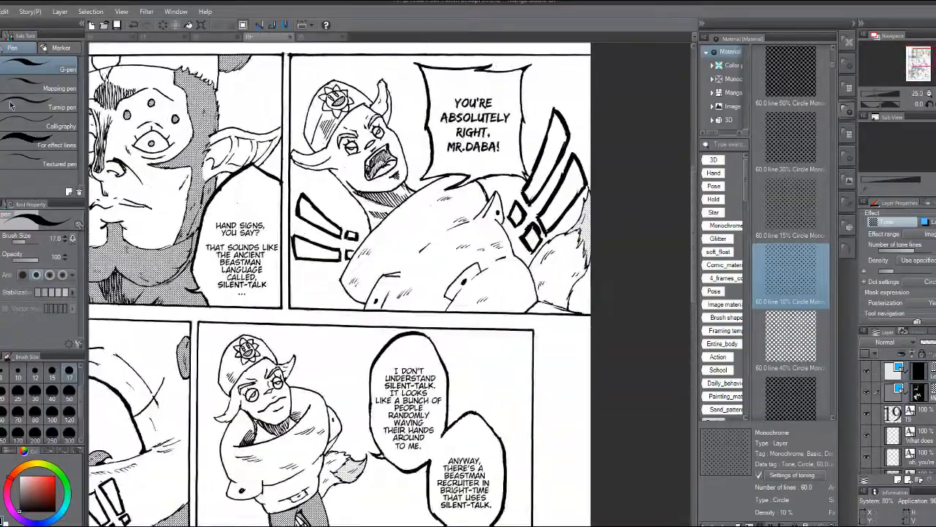
key("w")
scroll(290, 186, "up", 2)
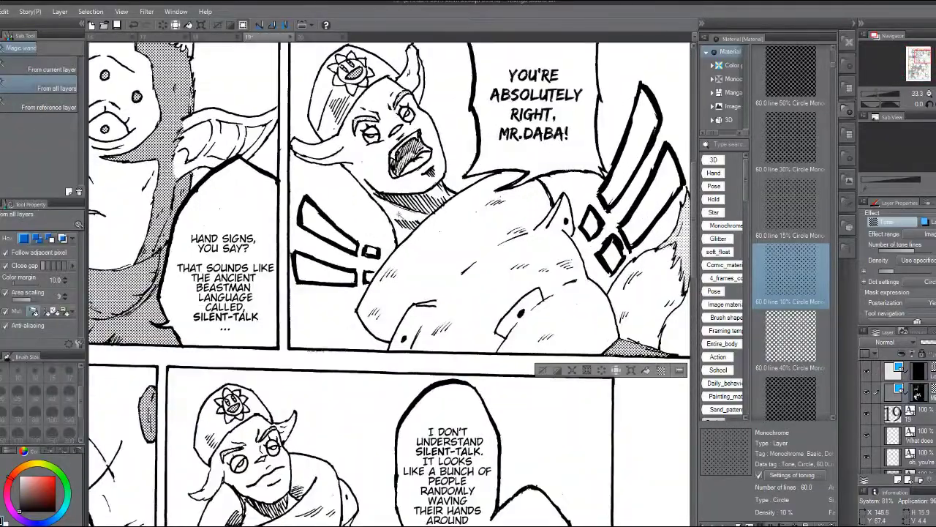
scroll(396, 213, "down", 2)
scroll(794, 220, "up", 2)
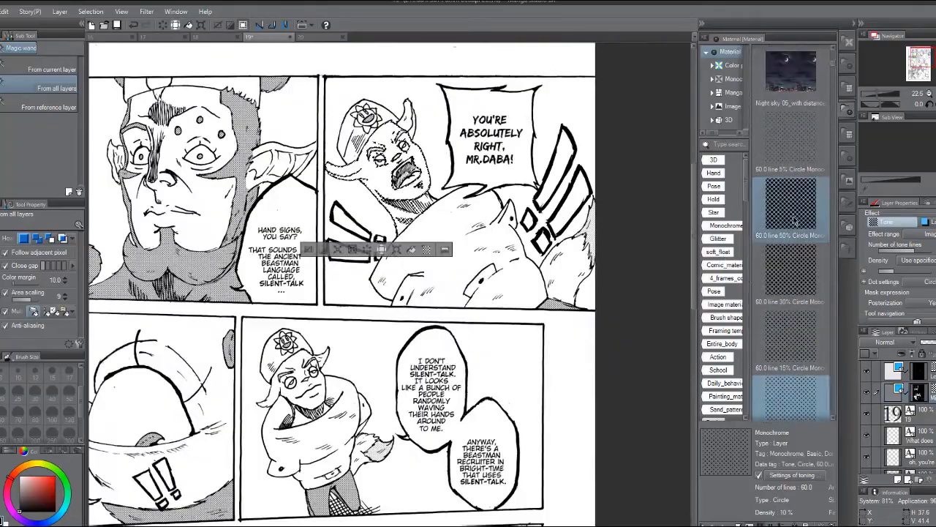
Apply the 60.0 line 50% circle tone to the shouting character's face and neck.
left_click(794, 223)
left_click_drag(794, 223, 420, 232)
key("p")
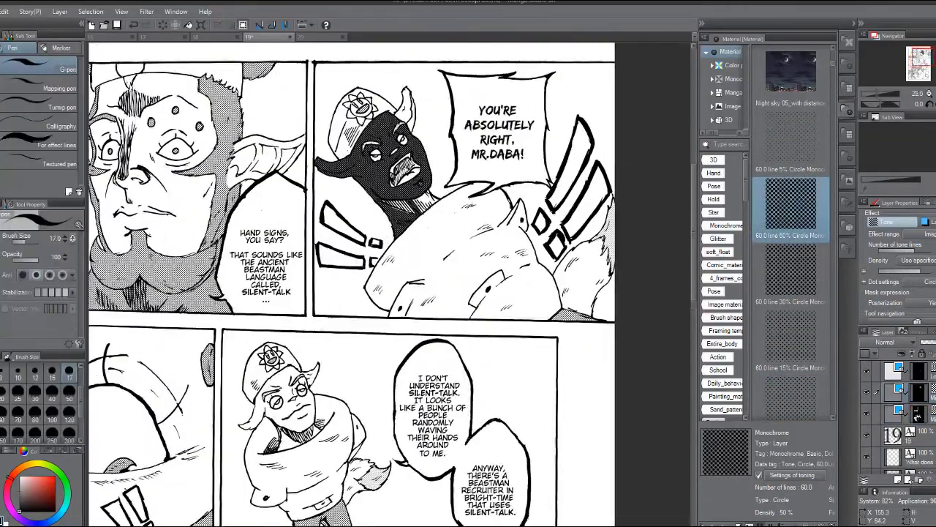
scroll(420, 191, "up", 3)
scroll(342, 71, "down", 3)
Extend the new 50% tone to the shouting character's upper ear and the dark part of the tail.
key("w")
scroll(358, 55, "up", 4)
left_click(354, 78)
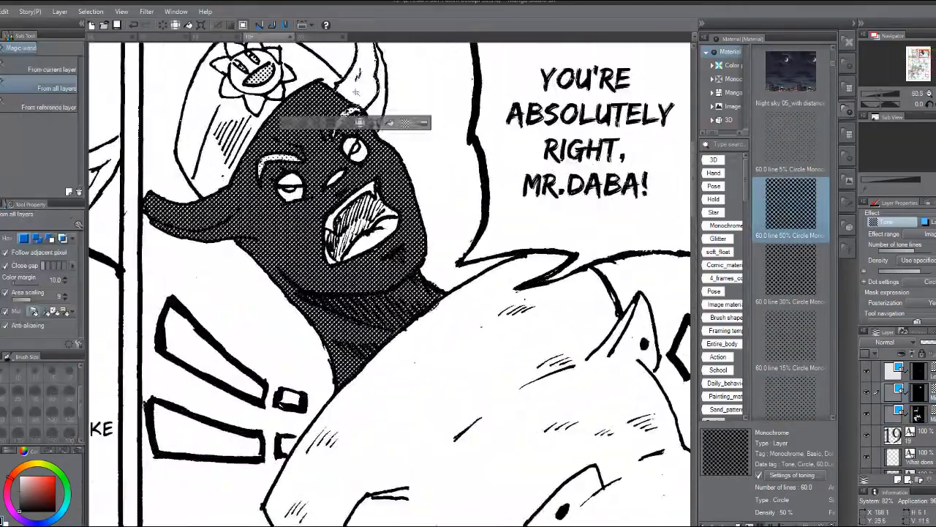
left_click(390, 121)
scroll(395, 149, "down", 3)
left_click(588, 293)
scroll(607, 293, "down", 1)
Erase the 50% tone from the underside of the shouting character's lower ear with a size 30 hard eraser.
scroll(421, 194, "up", 5)
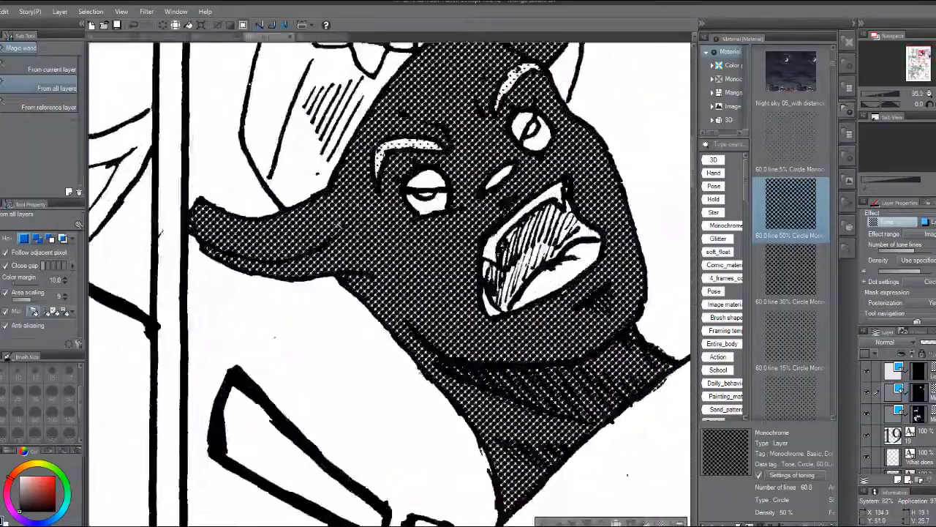
key("e")
scroll(338, 253, "up", 2)
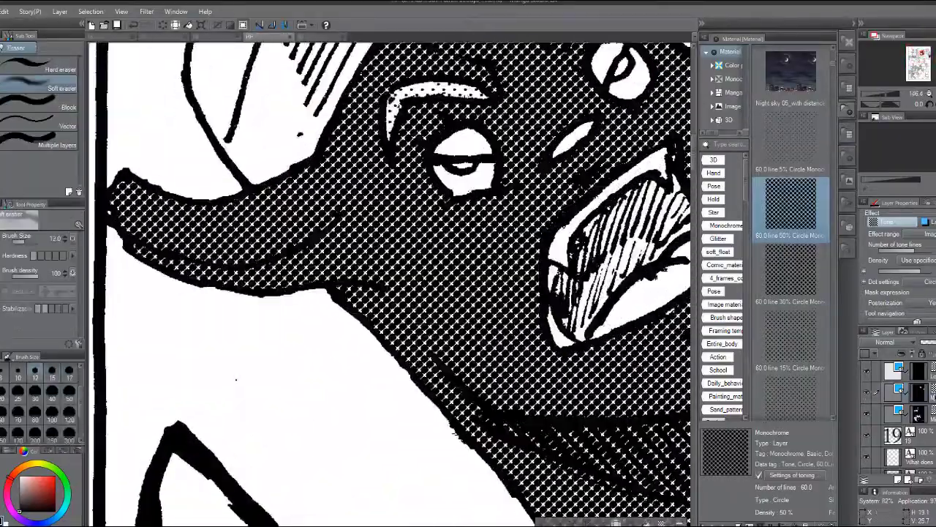
scroll(322, 249, "down", 2)
scroll(322, 249, "up", 3)
scroll(331, 276, "down", 10)
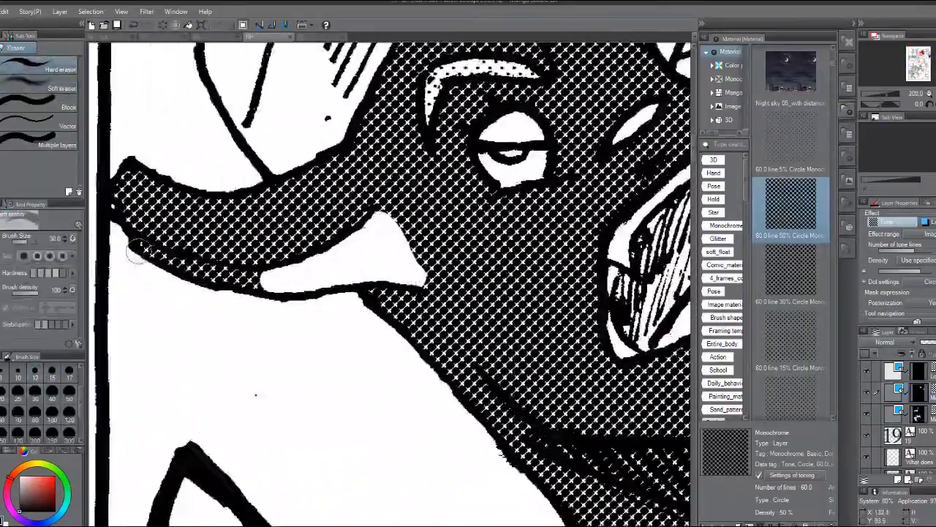
scroll(346, 278, "up", 3)
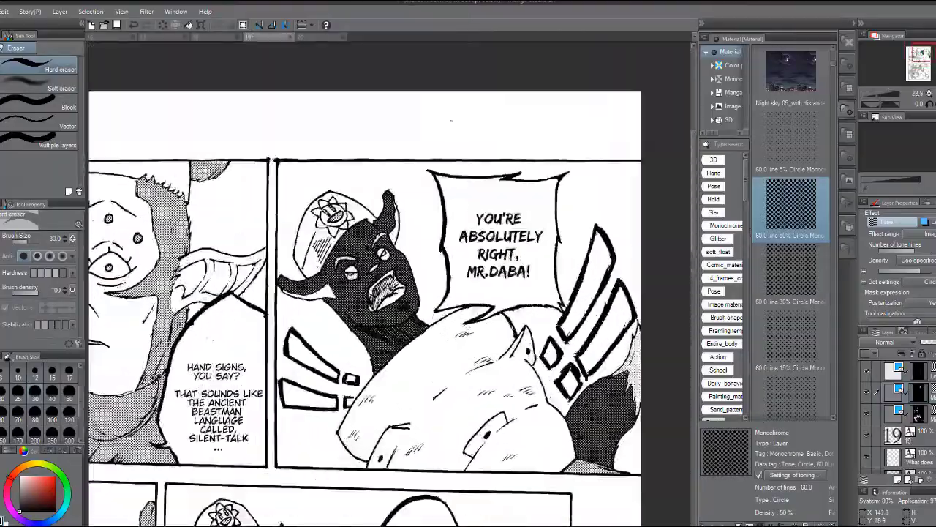
Fill the dark part of the hatted character's tail in the middle panel with the new 50% tone.
scroll(346, 282, "down", 4)
scroll(333, 424, "up", 5)
key("w")
scroll(342, 414, "down", 1)
left_click(371, 415)
scroll(289, 333, "up", 5)
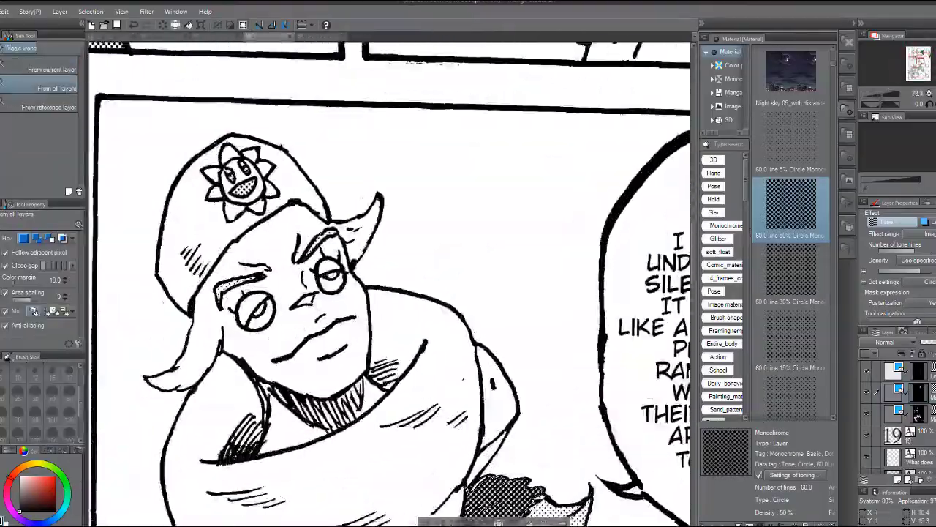
Paint the 50% tone with a size 30 pen around the middle-panel character's nose, neck and ear edge.
key("p")
key("ctrl+d")
left_click_drag(323, 291, 308, 304)
scroll(313, 298, "down", 5)
scroll(309, 297, "up", 3)
scroll(270, 399, "down", 2)
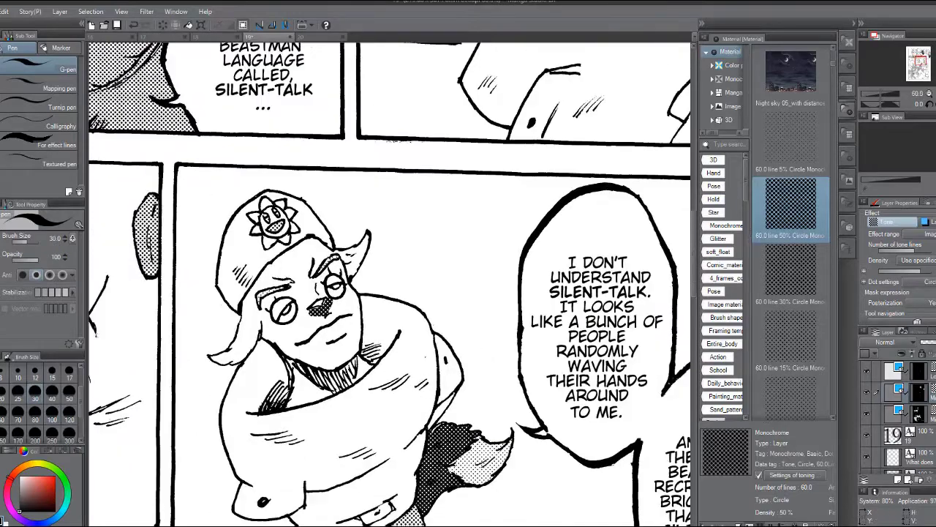
scroll(270, 398, "up", 4)
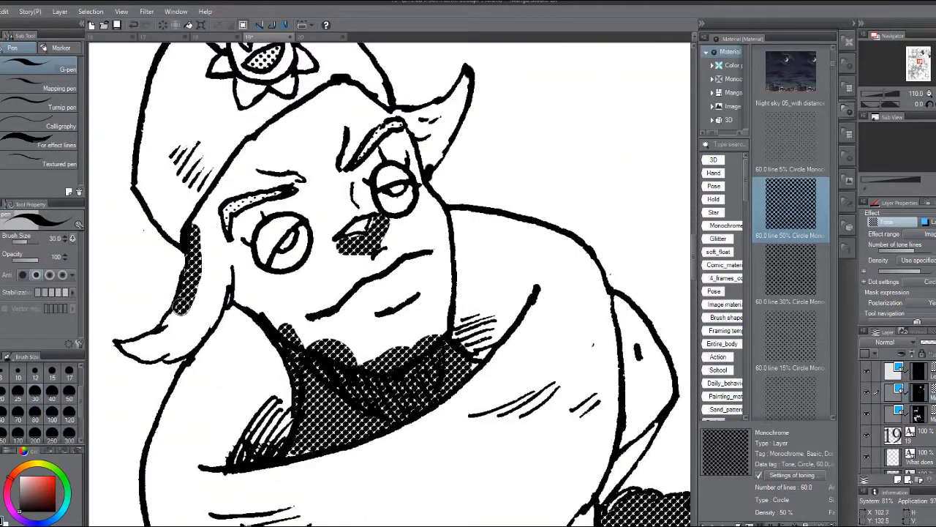
Fill the rest of the middle-panel character's face, ears and eyelid with the 50% tone and clear the selection.
key("w")
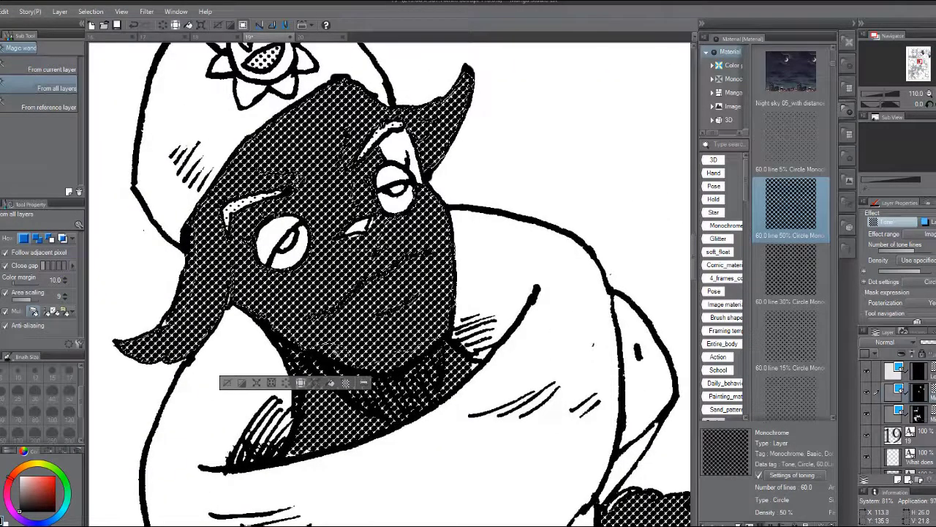
scroll(410, 344, "down", 3)
scroll(416, 238, "up", 6)
left_click(416, 237)
key("alt+Delete")
key("ctrl+d")
scroll(420, 322, "down", 6)
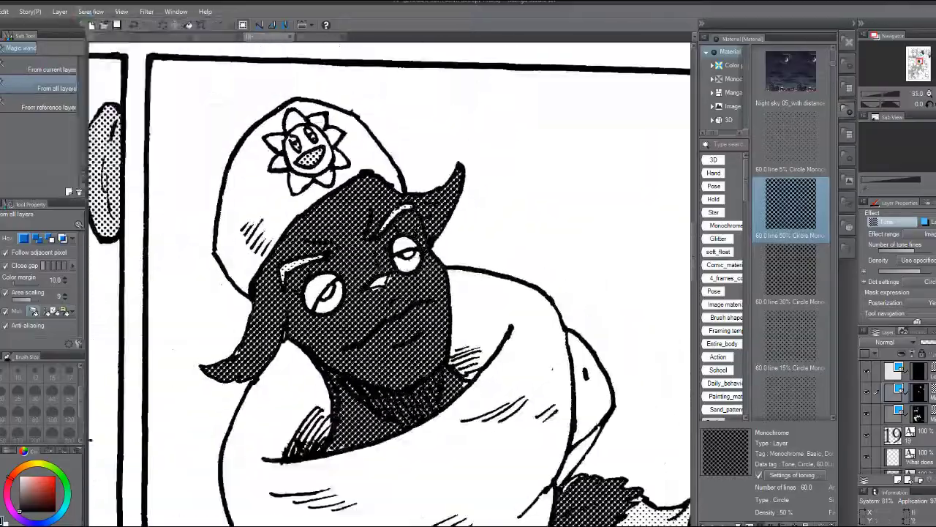
Touch up the tone around the middle-panel character's eye with the G-pen at size 25.
key("p")
scroll(425, 344, "up", 2)
scroll(409, 329, "down", 3)
scroll(410, 330, "up", 3)
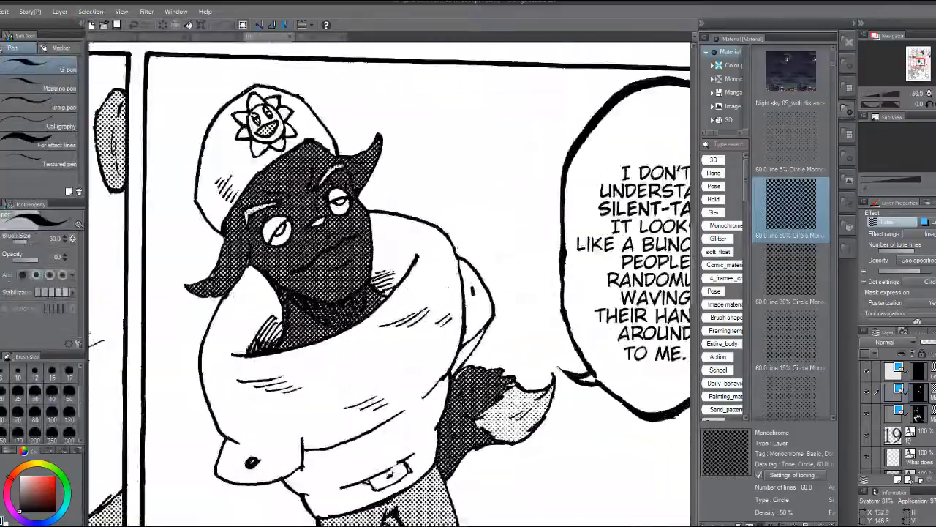
scroll(409, 329, "down", 3)
scroll(410, 329, "up", 5)
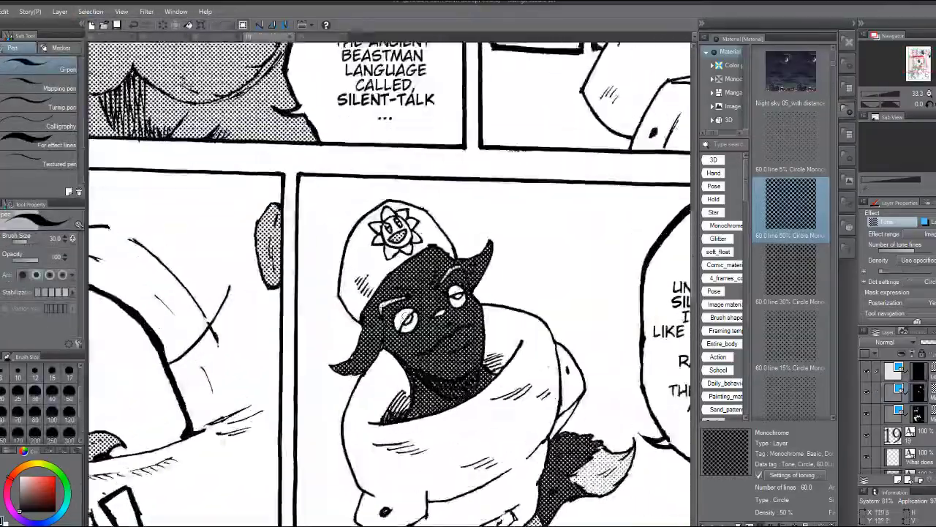
left_click(35, 373)
left_click_drag(411, 309, 391, 344)
scroll(395, 297, "down", 4)
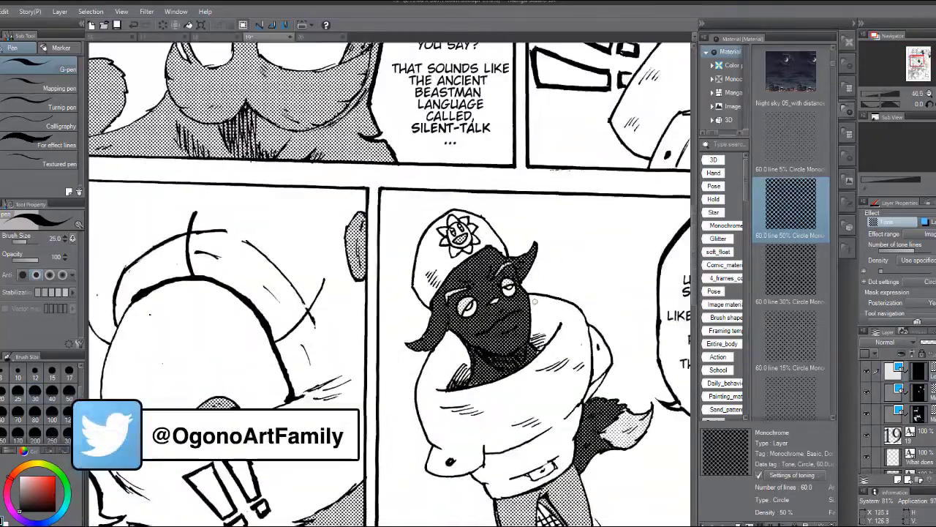
Fill the middle-panel character's eye areas with tone on the original mid-grey tone layer.
left_click(918, 414)
key("w")
scroll(468, 278, "up", 4)
left_click(531, 262)
key("alt+Delete")
left_click(436, 310)
scroll(460, 286, "down", 4)
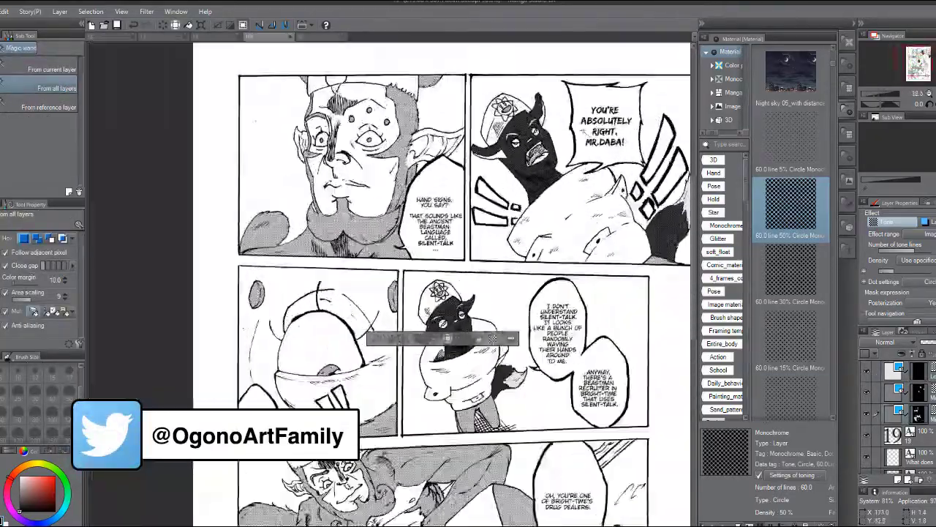
Tone the upper parts of the shouting character's eyes in the upper right panel.
scroll(553, 102, "up", 5)
left_click(515, 129)
key("alt+Delete")
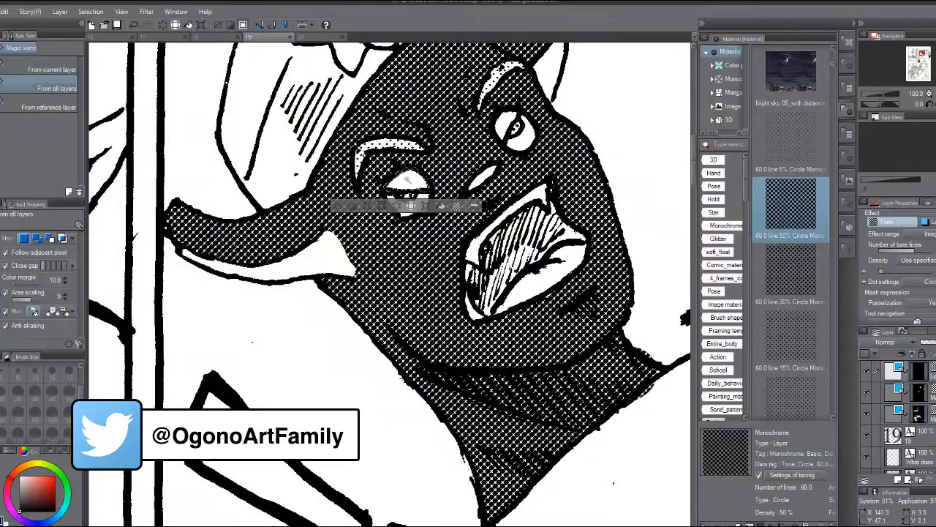
scroll(507, 120, "down", 3)
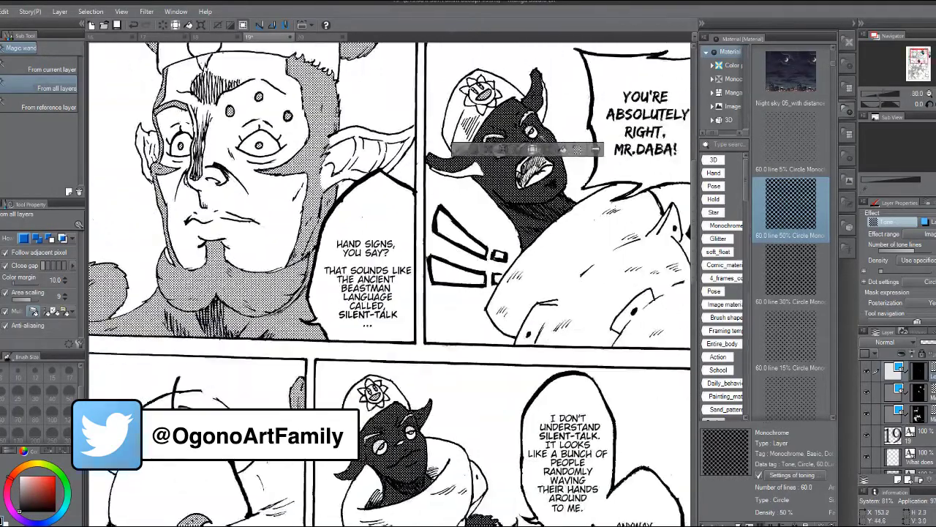
scroll(507, 120, "up", 3)
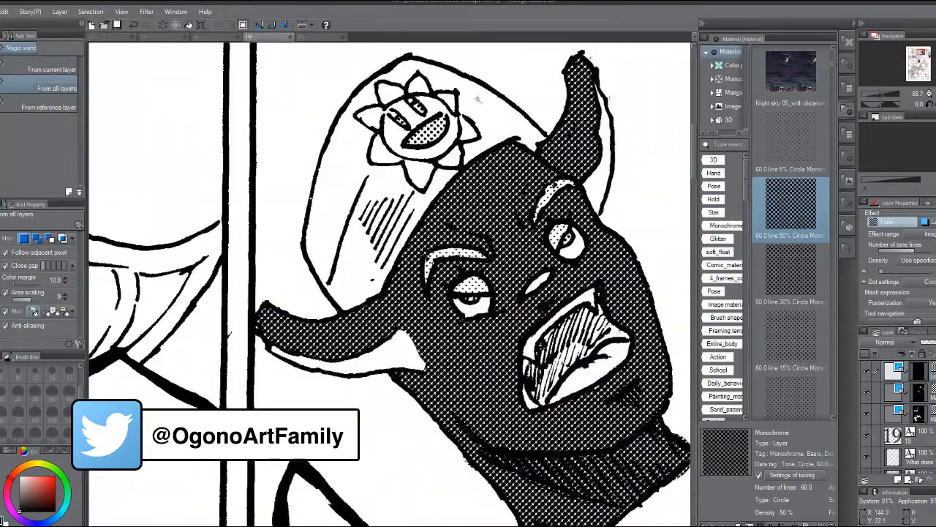
Redraw the upper edge of the shouting character's hat on the Page 19 layer with a size 10 G-pen and switch to the eraser.
key("p")
scroll(575, 109, "up", 3)
scroll(398, 292, "down", 2)
left_click_drag(363, 109, 399, 126)
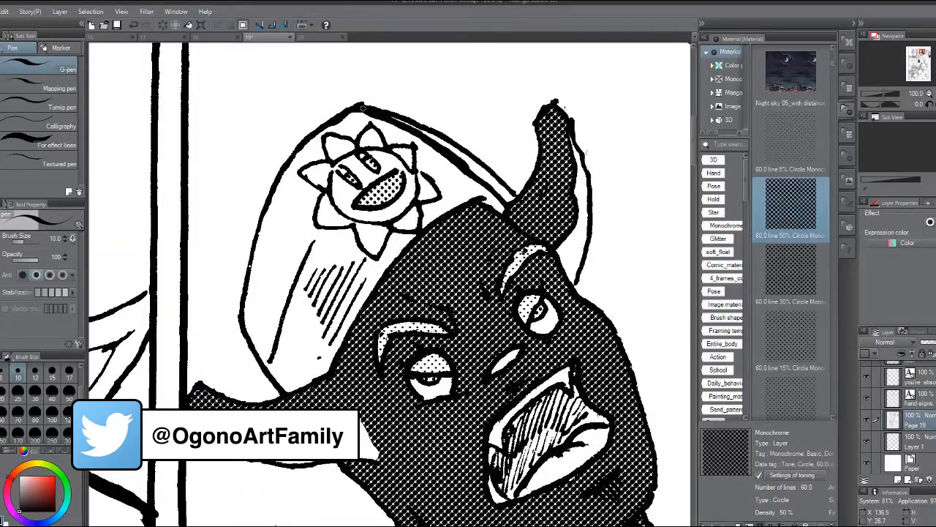
key("e")
scroll(379, 100, "down", 4)
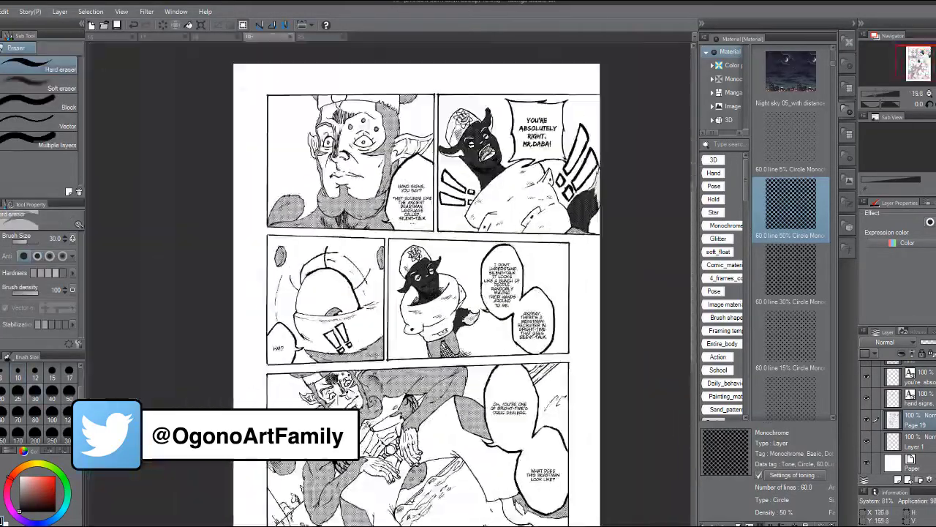
Paint the small creature's tail base and face in the bottom panel with the dark 50% tone, using a size 30 G-pen.
scroll(479, 315, "down", 1)
scroll(491, 490, "up", 3)
scroll(903, 410, "up", 3)
left_click(914, 371)
key("p")
scroll(482, 410, "up", 4)
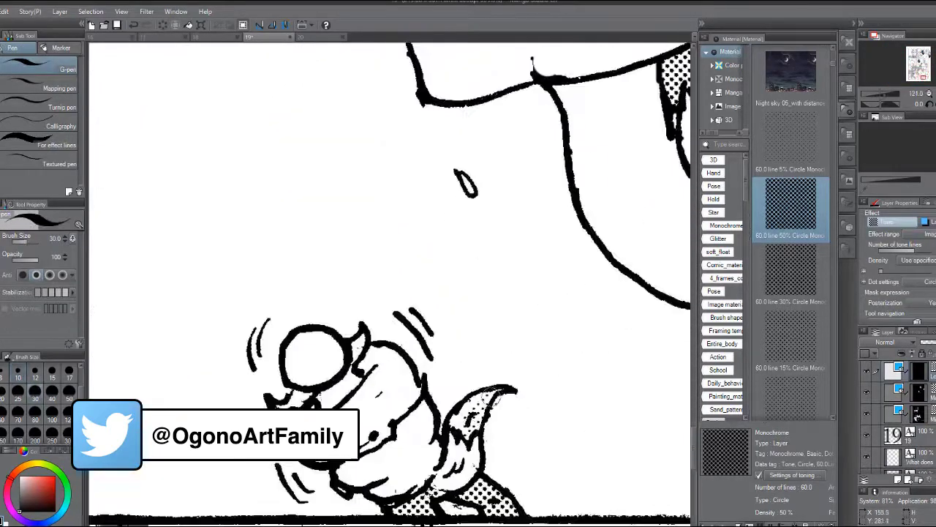
scroll(461, 419, "down", 2)
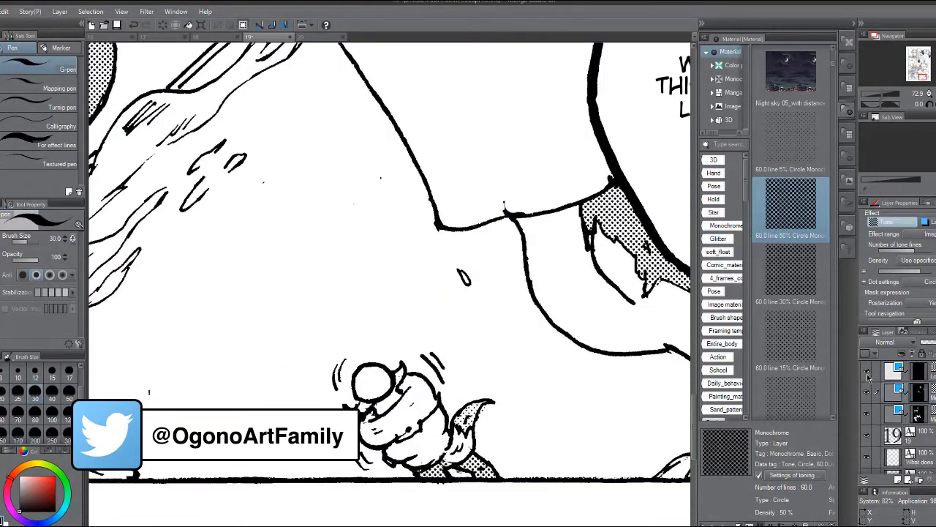
scroll(439, 420, "up", 4)
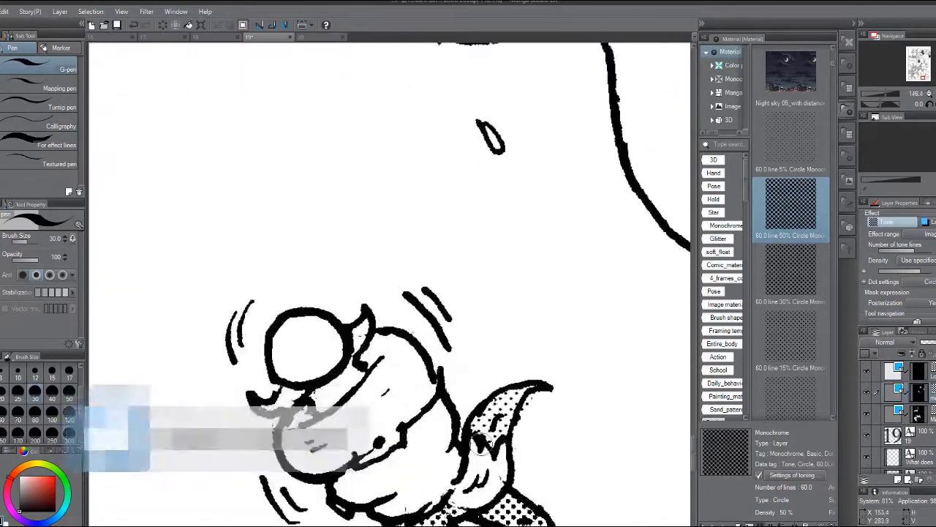
left_click_drag(479, 447, 475, 501)
mouse_move(267, 398)
left_mouse_down()
mouse_move(355, 373)
mouse_move(366, 321)
left_mouse_up()
scroll(340, 370, "down", 3)
scroll(341, 367, "down", 6)
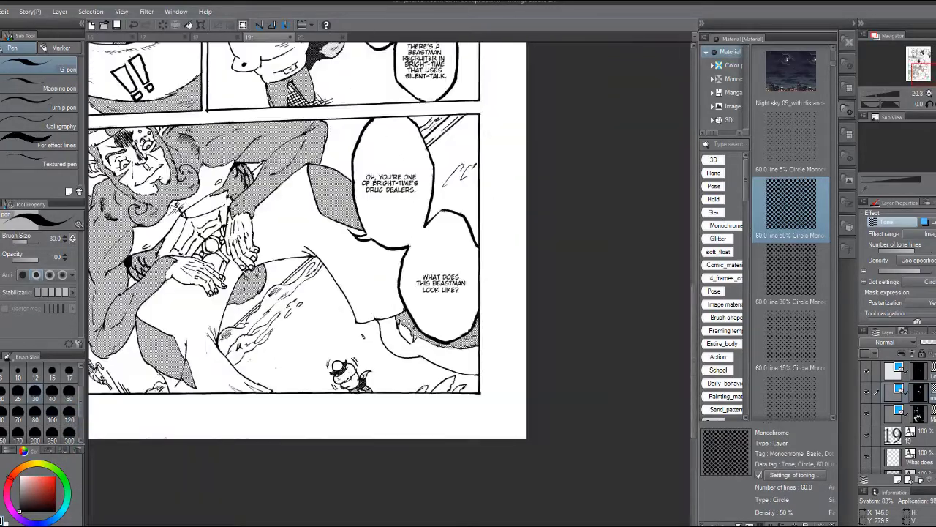
scroll(386, 272, "up", 4)
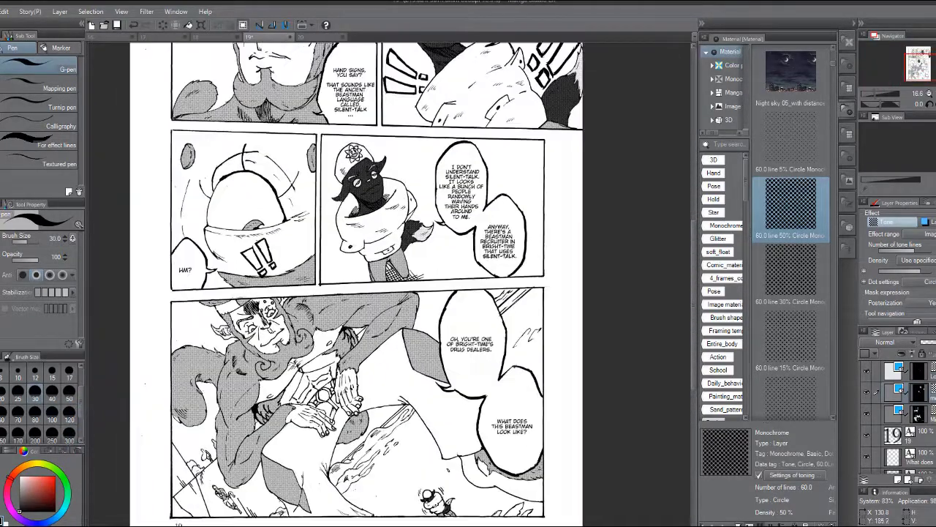
scroll(375, 281, "down", 2)
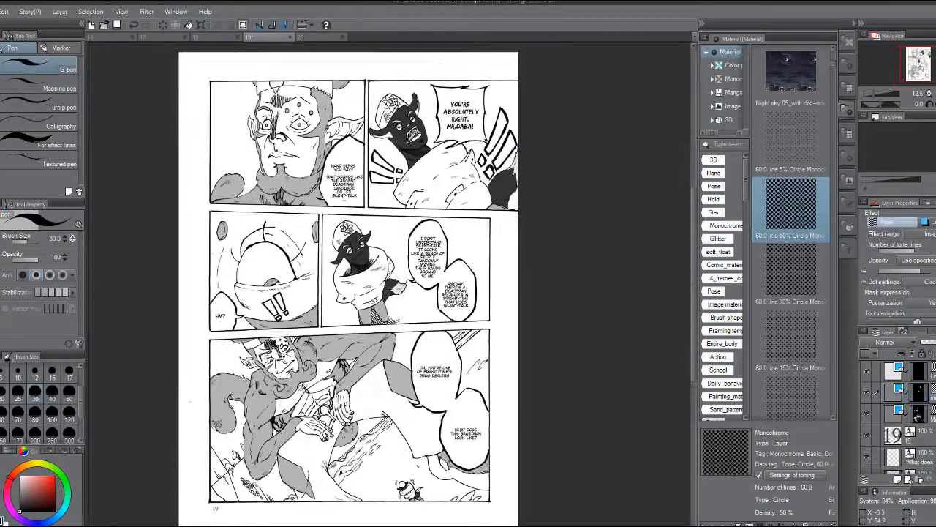
key("w")
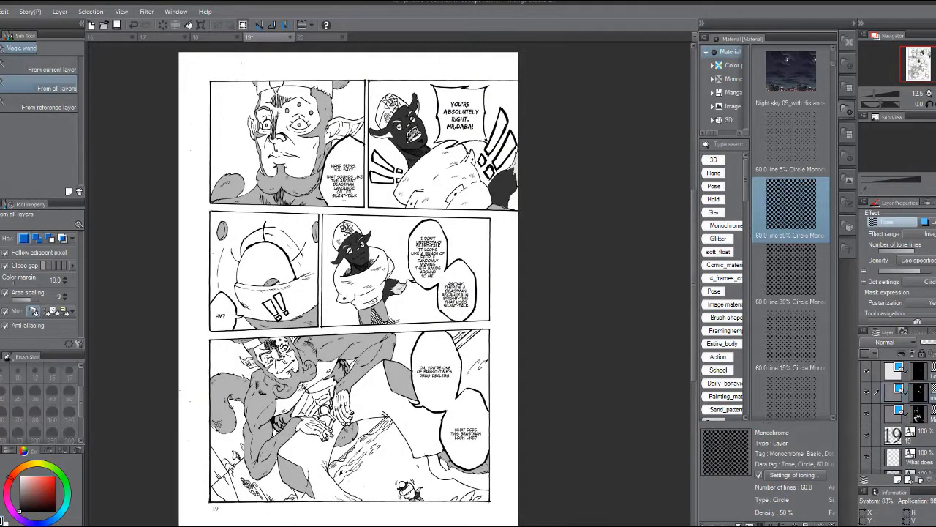
scroll(385, 285, "up", 1)
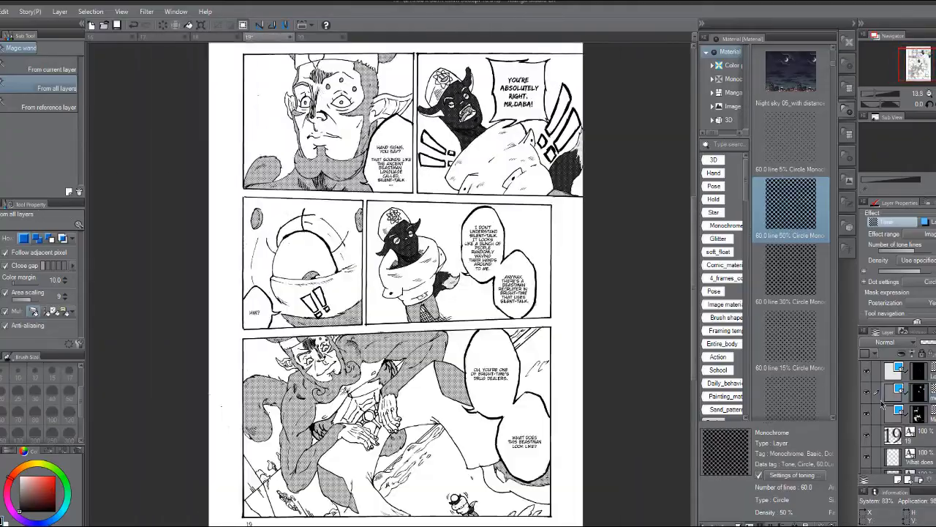
Fill the small untoned patches at the top of the large face in the first panel on the mid-grey tone layer.
left_click(883, 406)
scroll(317, 62, "up", 6)
left_click(316, 60)
key("alt+Delete")
left_click(316, 96)
scroll(345, 122, "down", 5)
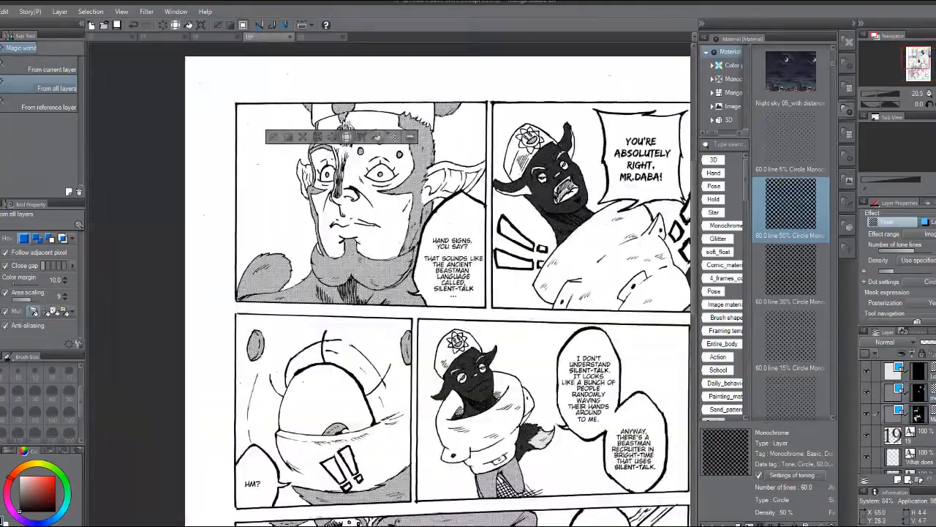
Apply the 60.0 line 40% circle tone to the background of the middle-right panel around the hatted character.
scroll(346, 128, "down", 4)
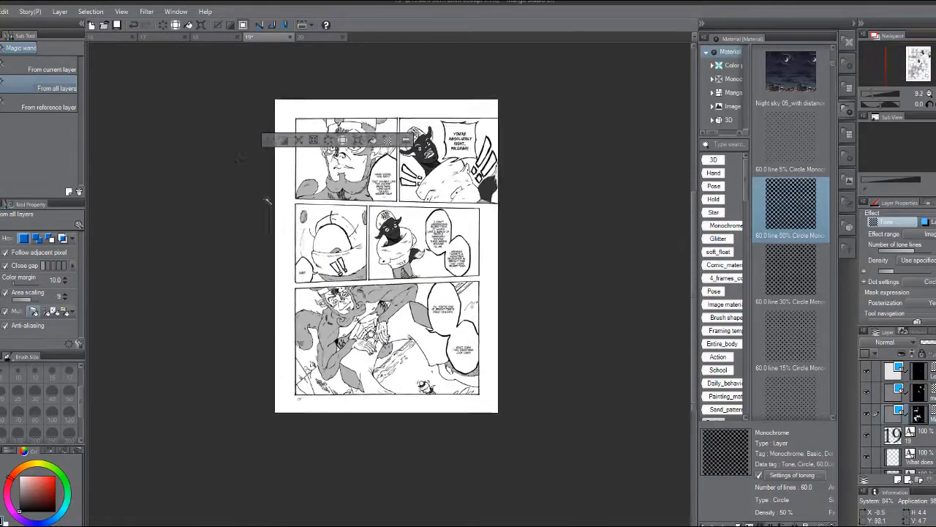
scroll(267, 202, "up", 3)
scroll(268, 202, "down", 1)
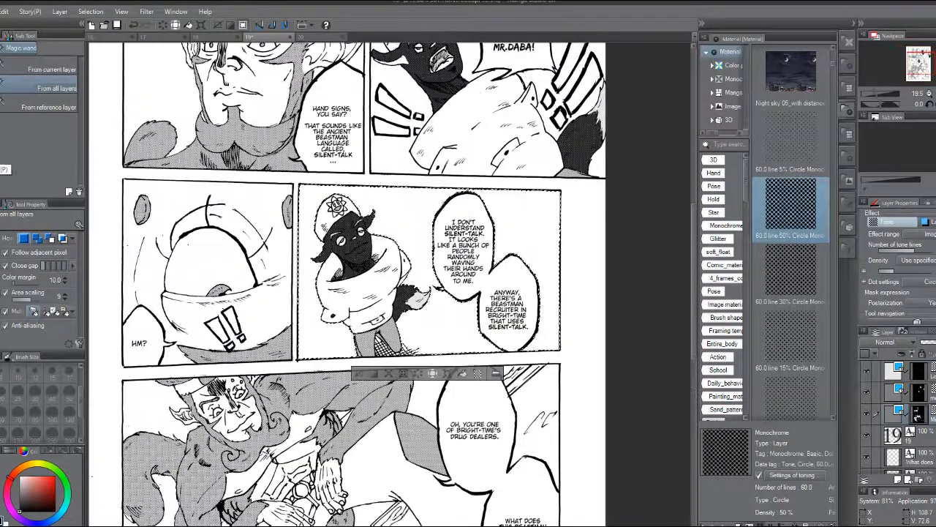
scroll(790, 220, "down", 4)
left_click_drag(791, 271, 434, 302)
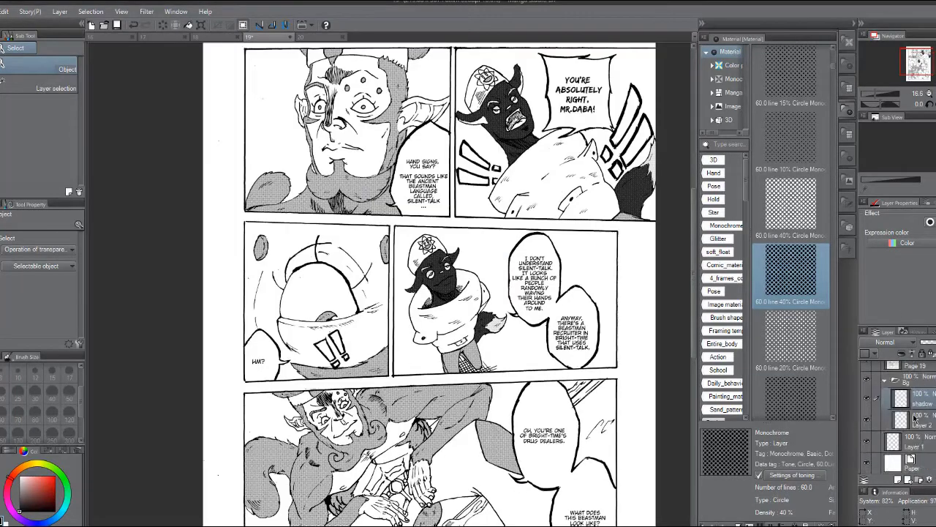
Shade the middle-right panel's background on the shadow layer with the Soft airbrush, raising its size to 1500.
scroll(607, 372, "down", 3)
scroll(887, 419, "up", 1)
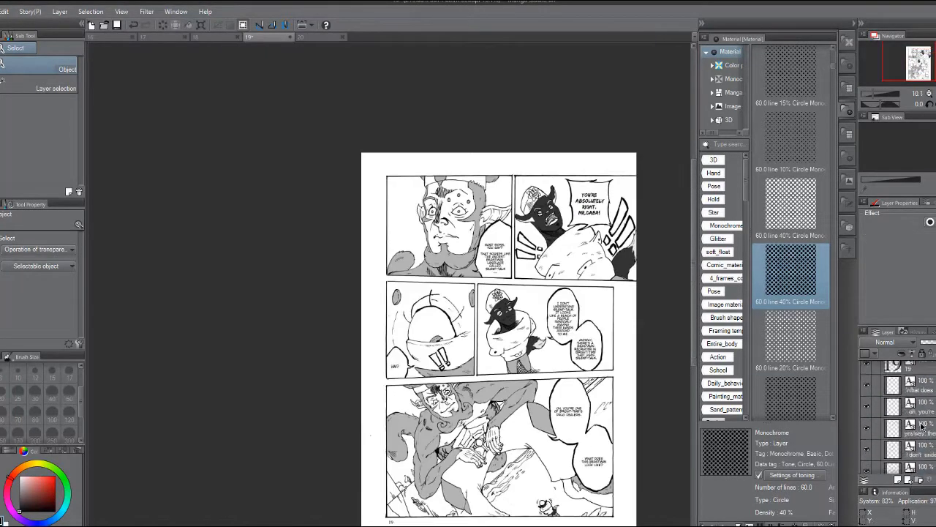
left_click(885, 444)
scroll(887, 444, "down", 1)
left_click(915, 433)
key("w")
scroll(588, 322, "up", 1)
left_click(591, 310)
key("b")
left_click_drag(604, 338, 545, 346)
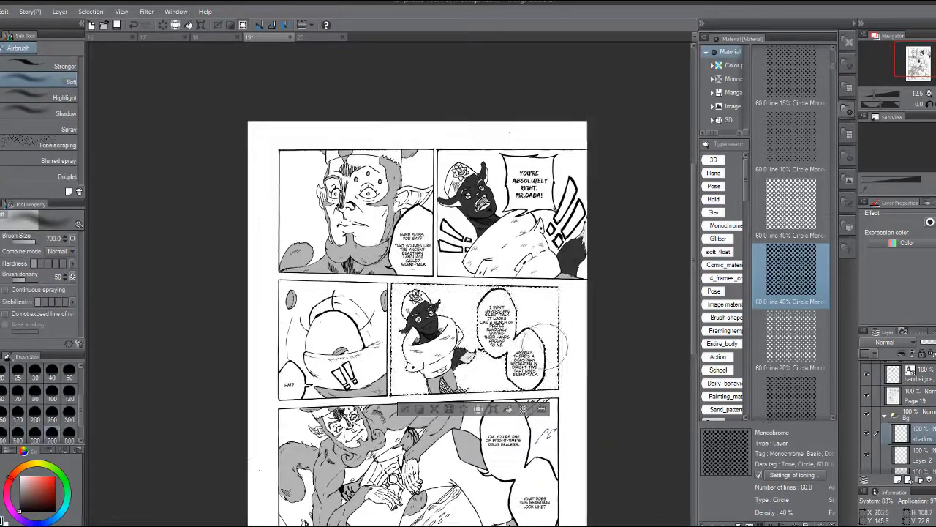
scroll(558, 333, "up", 1)
scroll(414, 314, "up", 1)
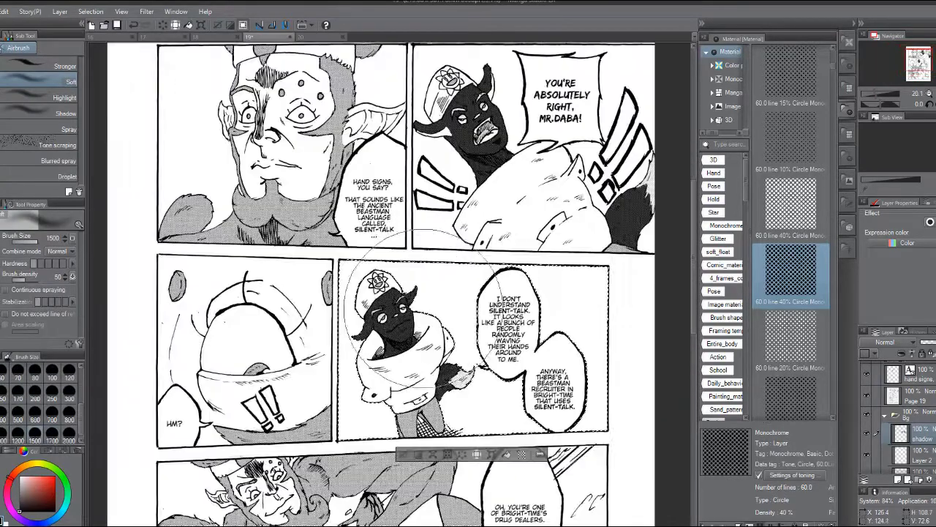
Make the Page 19 layer active and clear the panel background selection.
scroll(914, 432, "down", 5)
left_click(915, 406)
left_click(61, 12)
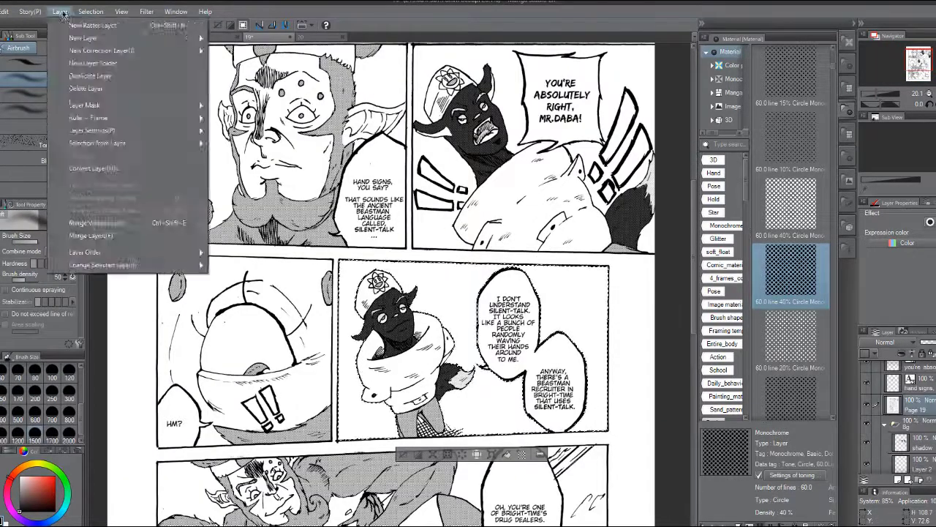
key("ctrl+d")
left_click(63, 13)
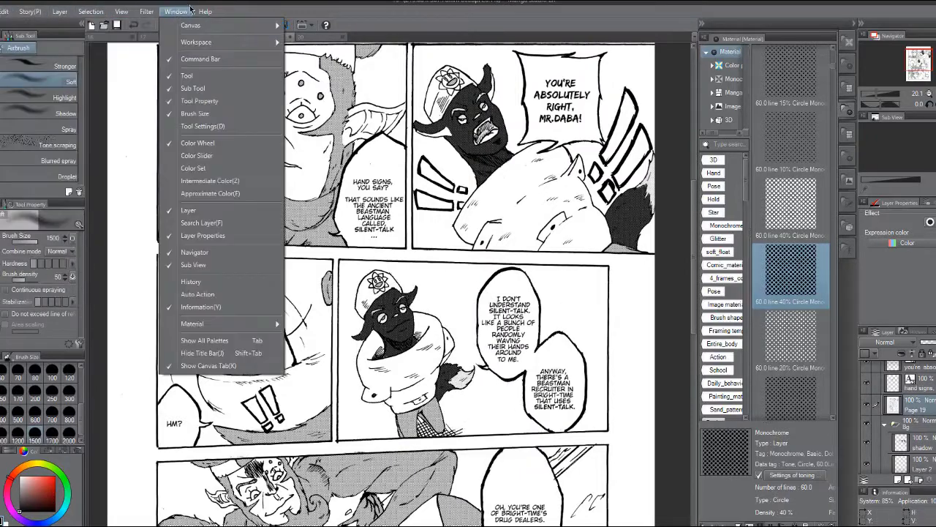
left_click(60, 12)
left_click(61, 13)
left_click(60, 12)
key("p")
left_click(88, 13)
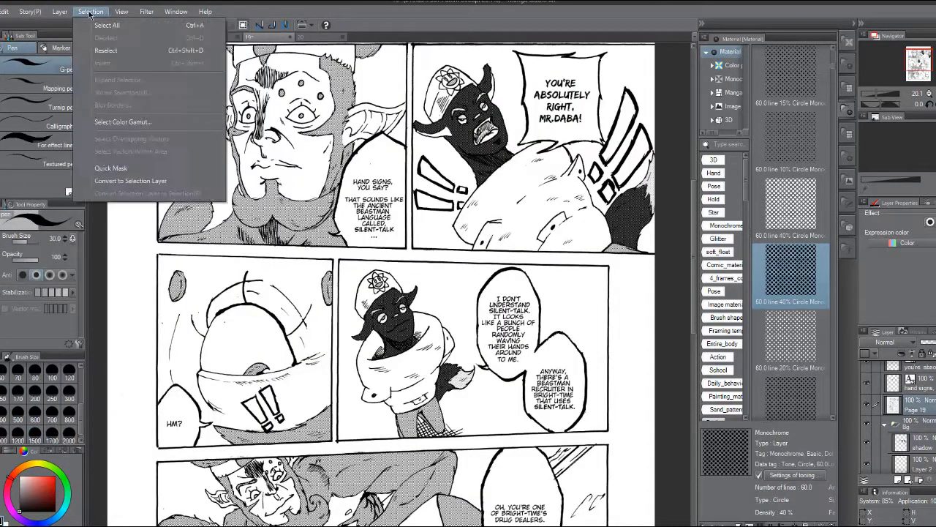
mouse_move(62, 11)
left_click(95, 346)
scroll(612, 315, "down", 1)
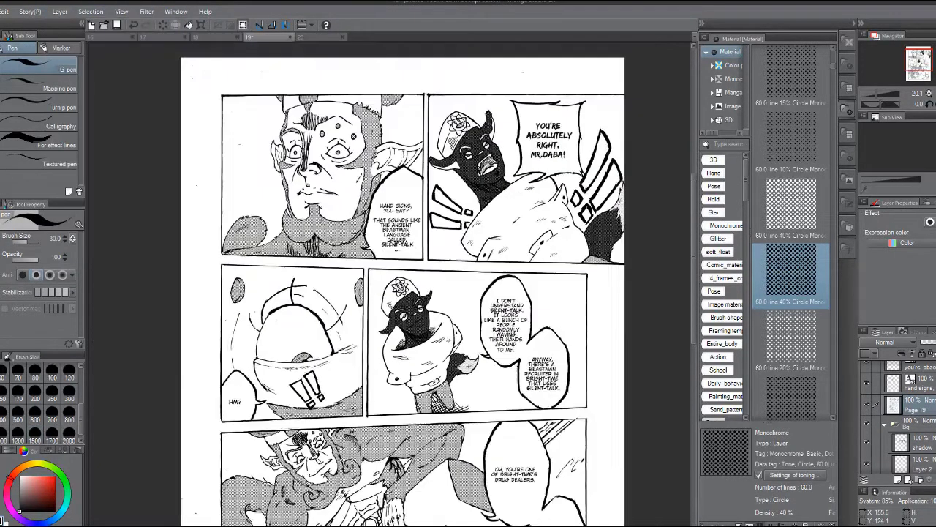
key("e")
scroll(612, 381, "up", 2)
scroll(399, 351, "down", 2)
scroll(395, 285, "up", 4)
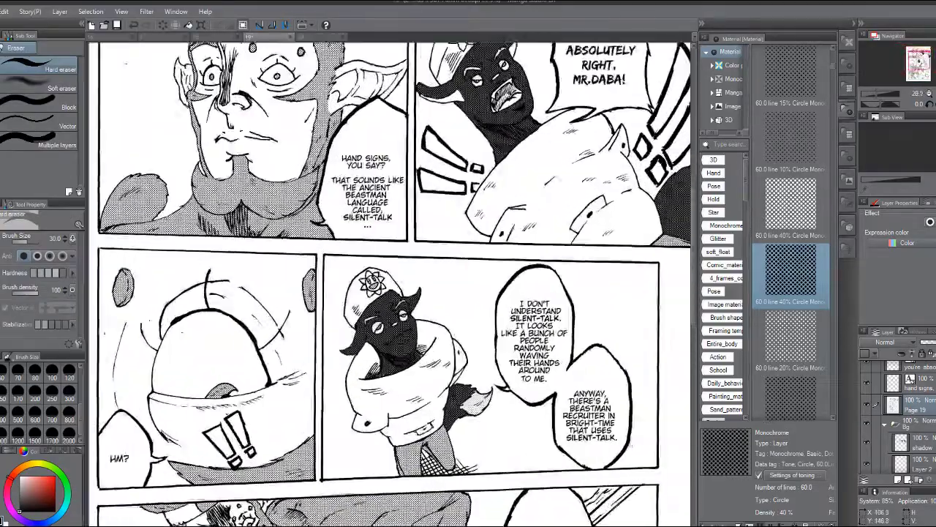
scroll(278, 94, "up", 8)
key("p")
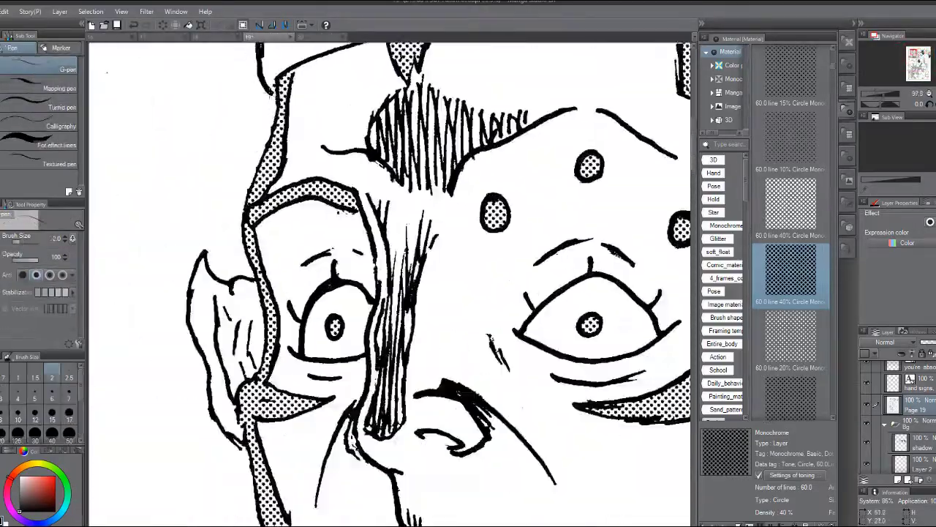
scroll(387, 286, "down", 8)
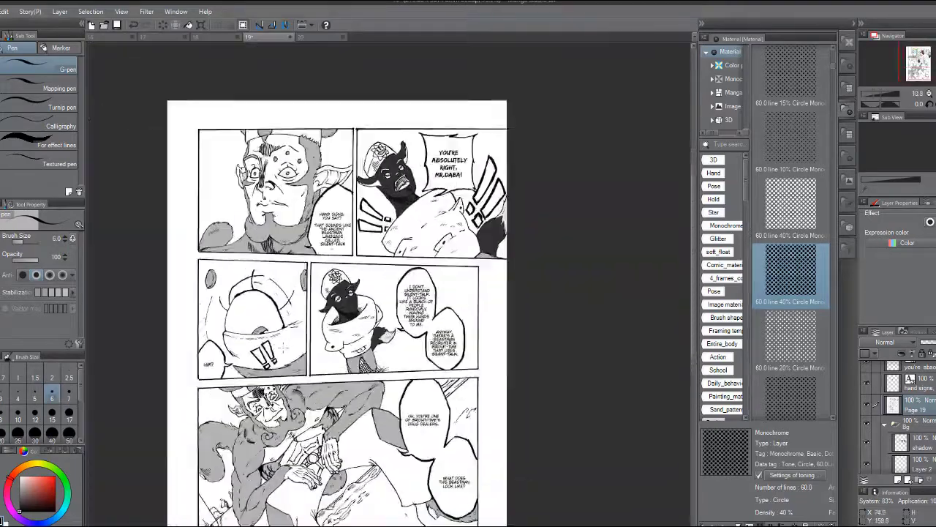
scroll(521, 274, "down", 1)
left_click_drag(580, 314, 628, 326)
scroll(878, 415, "down", 1)
left_click(878, 415)
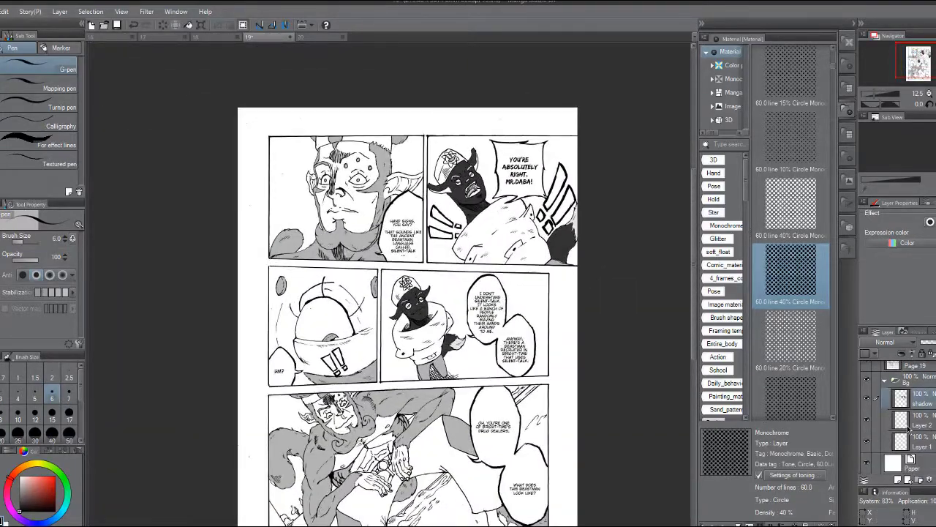
Thicken the upper eyelid lines of both eyes in the first panel on the Page 19 layer with a size 12 G-pen.
scroll(356, 171, "up", 10)
key("]")
key("]")
key("]")
key("]")
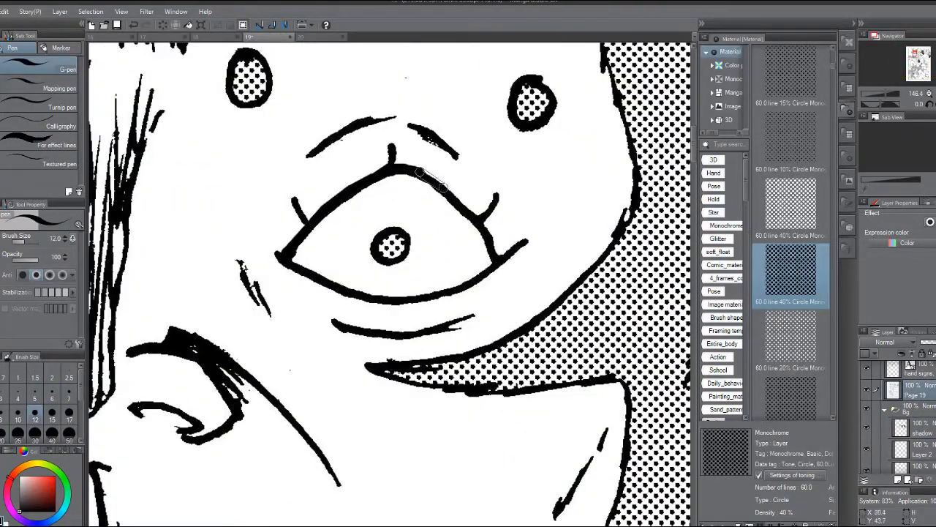
left_click_drag(327, 205, 298, 234)
scroll(296, 240, "down", 5)
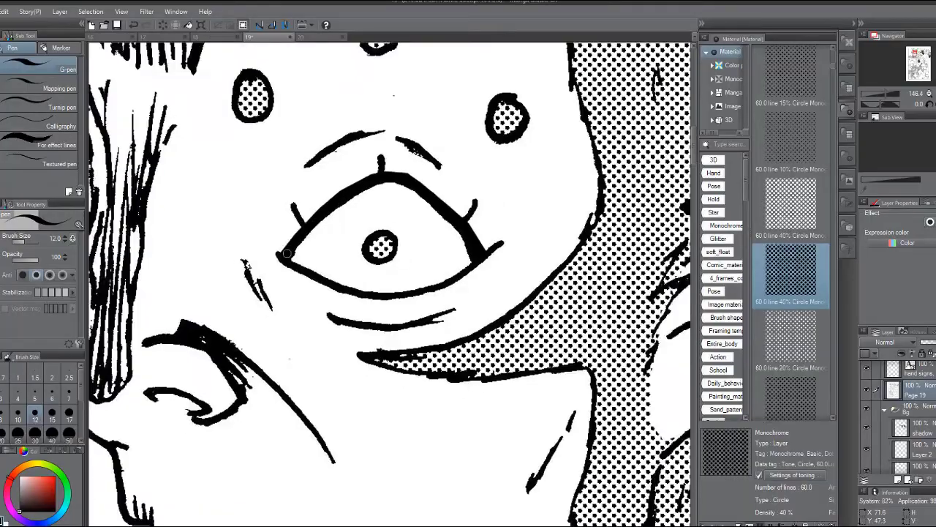
scroll(205, 254, "up", 6)
scroll(315, 110, "down", 4)
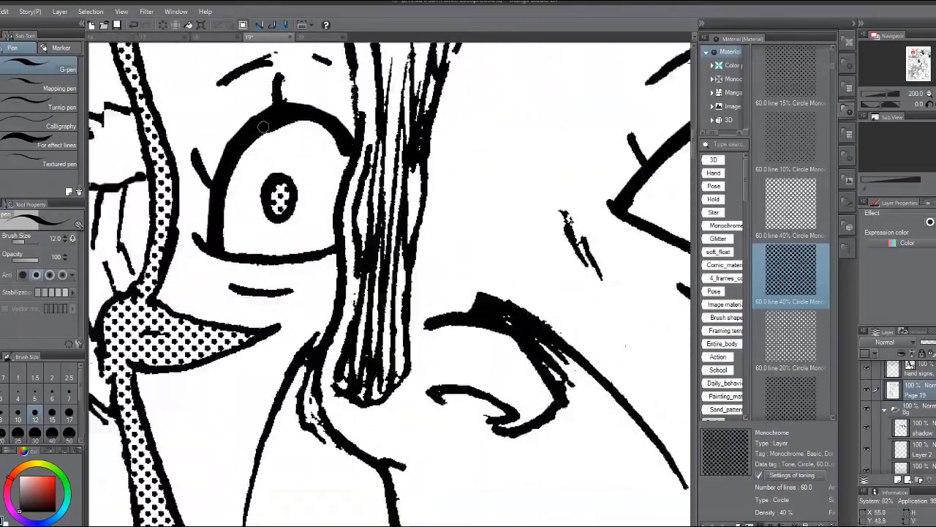
scroll(285, 135, "up", 4)
key("e")
Set the Page 19 layer's blending mode to Multiply.
scroll(285, 135, "down", 10)
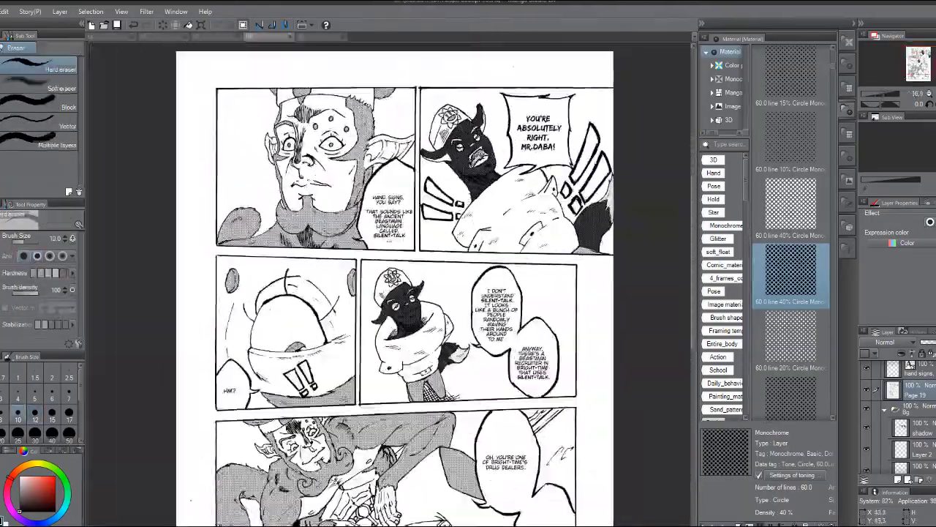
scroll(905, 406, "up", 4)
left_click(905, 406)
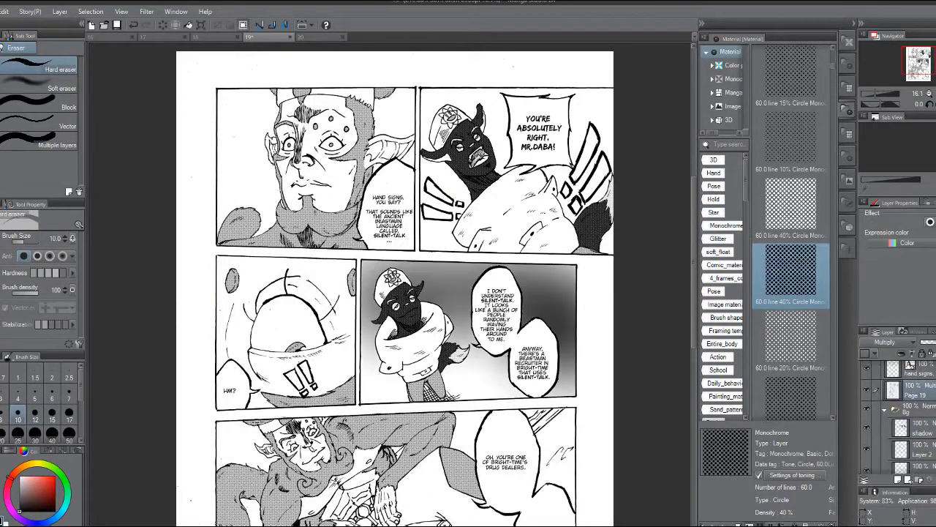
Replace the shadow layer with a new layer and airbrush black shading at size 1500 across the middle-right panel's selected background.
left_click(914, 428)
right_click(914, 431)
left_click(907, 326)
key("w")
left_click(554, 307)
key("b")
scroll(552, 319, "down", 2)
left_click_drag(564, 286, 580, 327)
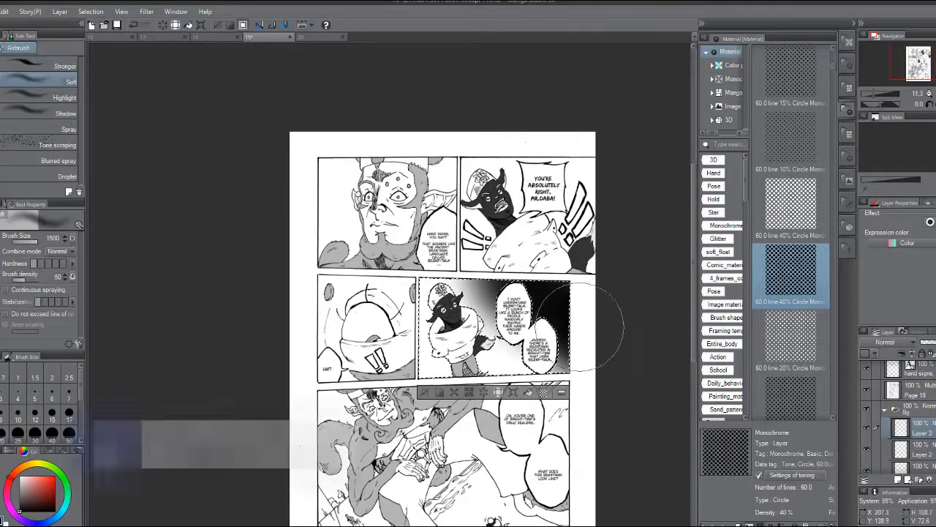
scroll(527, 314, "up", 2)
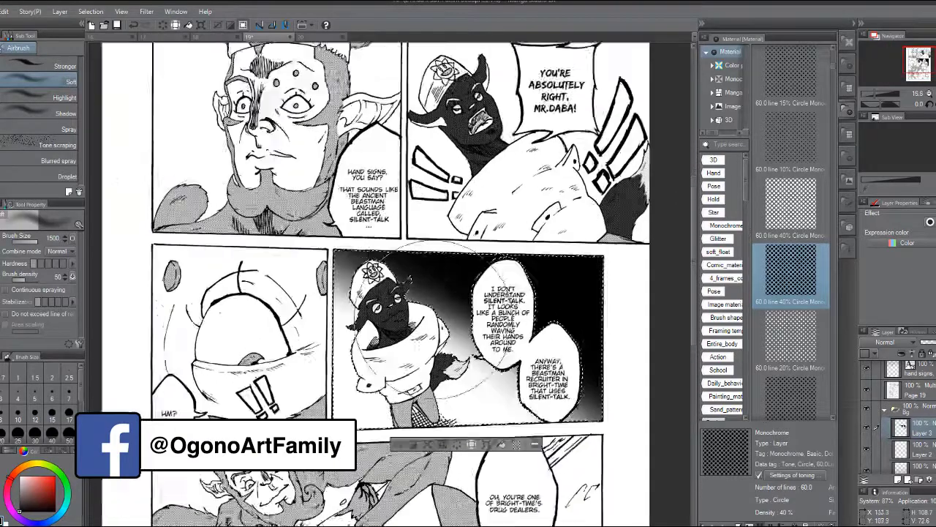
Roughen the dark gradient in the middle-right panel's background with the Gauze cloud brush at size 600.
scroll(431, 320, "up", 1)
key("b")
scroll(483, 322, "down", 2)
key("p")
key("b")
scroll(524, 365, "up", 3)
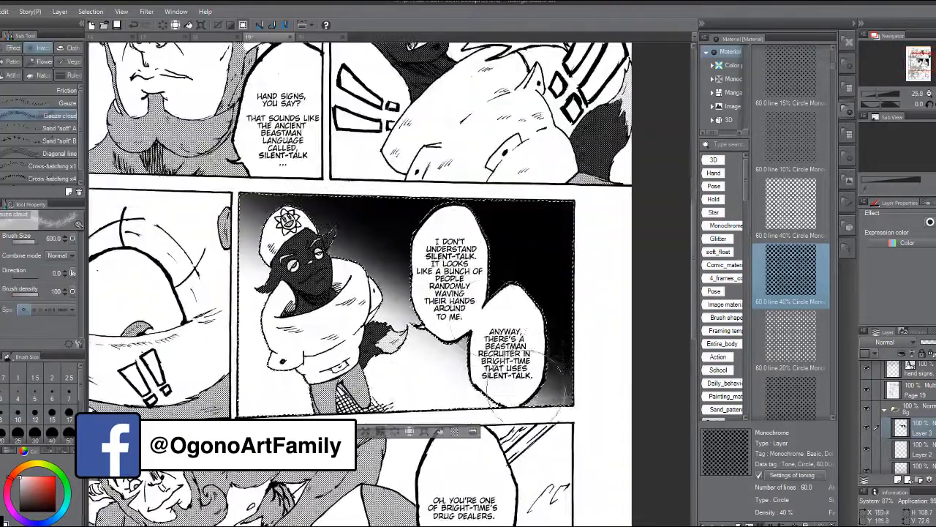
scroll(545, 311, "down", 3)
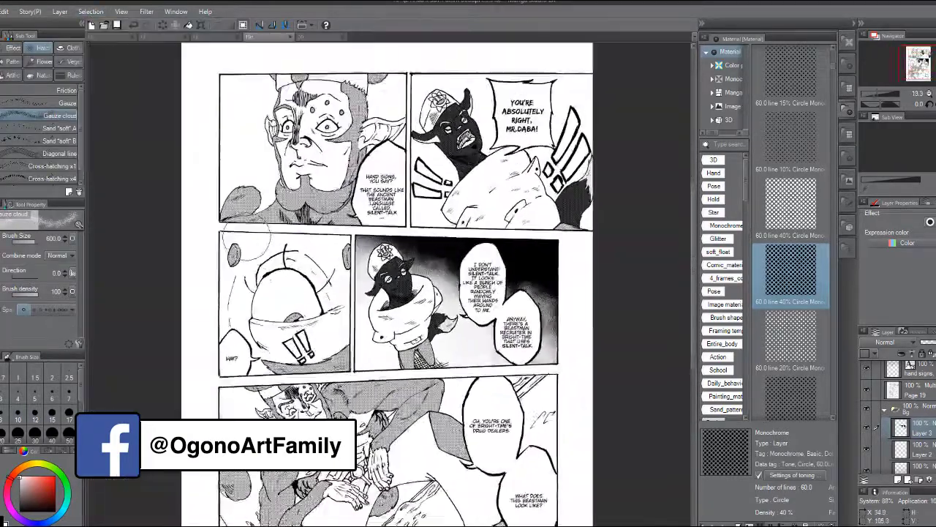
Fill the first panel's background around the large face with solid black on Layer 2, touch up its gaps and clear the selection.
key("w")
scroll(274, 155, "up", 1)
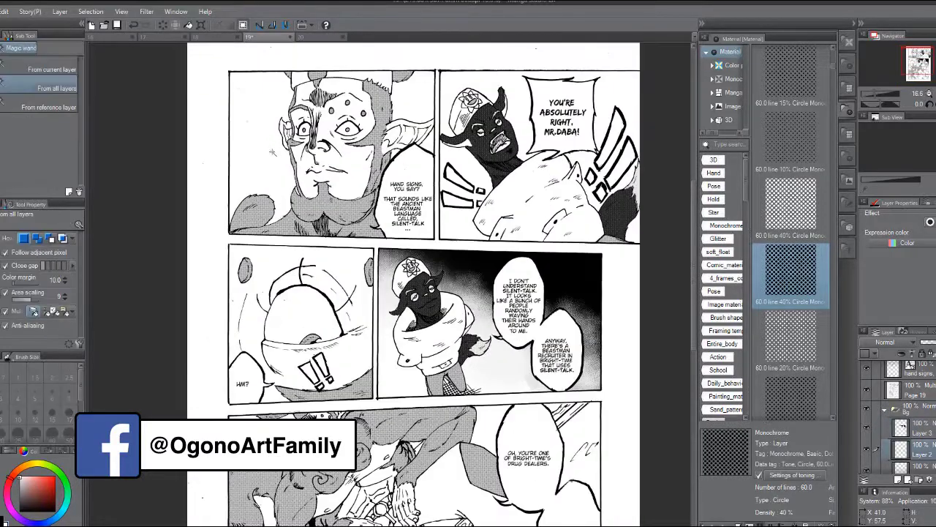
scroll(273, 154, "down", 1)
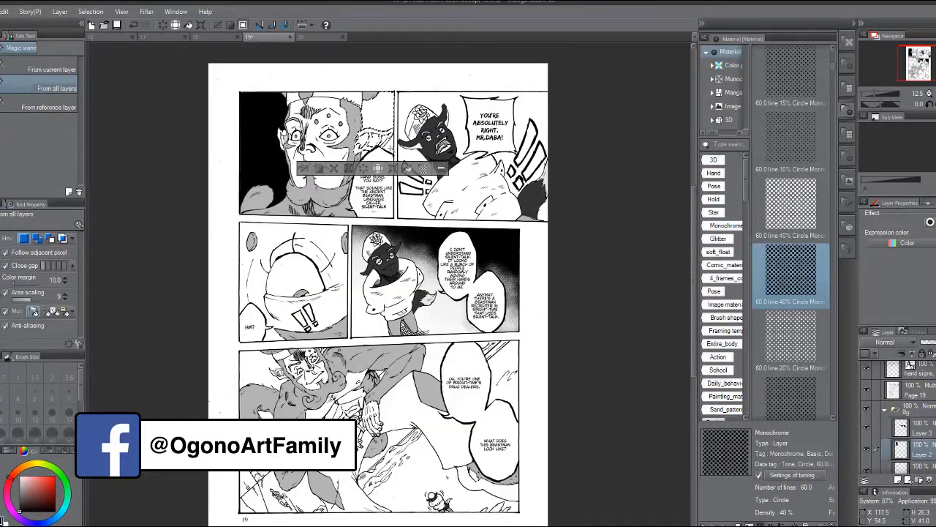
scroll(392, 148, "up", 5)
key("p")
scroll(392, 149, "down", 6)
key("w")
key("ctrl+d")
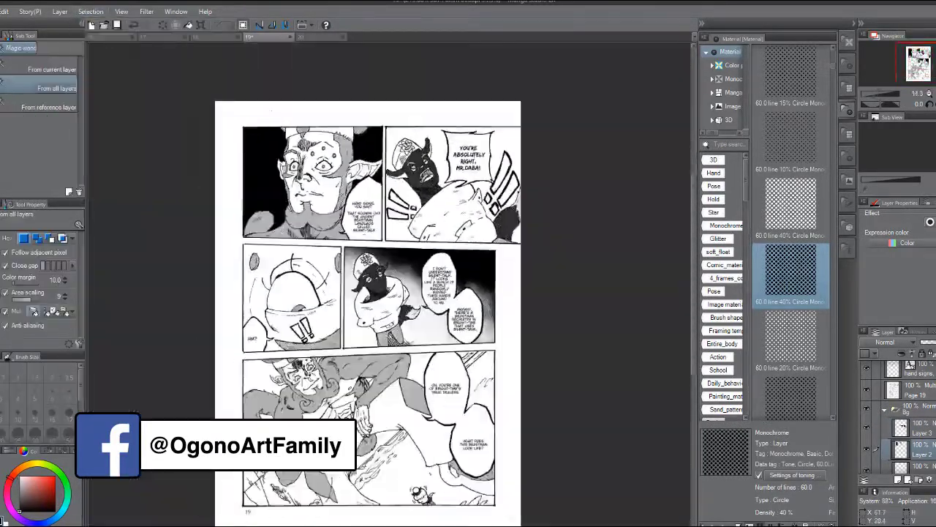
Make the hidden grey tone layer covering the middle-right panel's background visible.
scroll(310, 143, "up", 3)
scroll(310, 143, "down", 3)
scroll(310, 293, "up", 2)
scroll(866, 409, "up", 4)
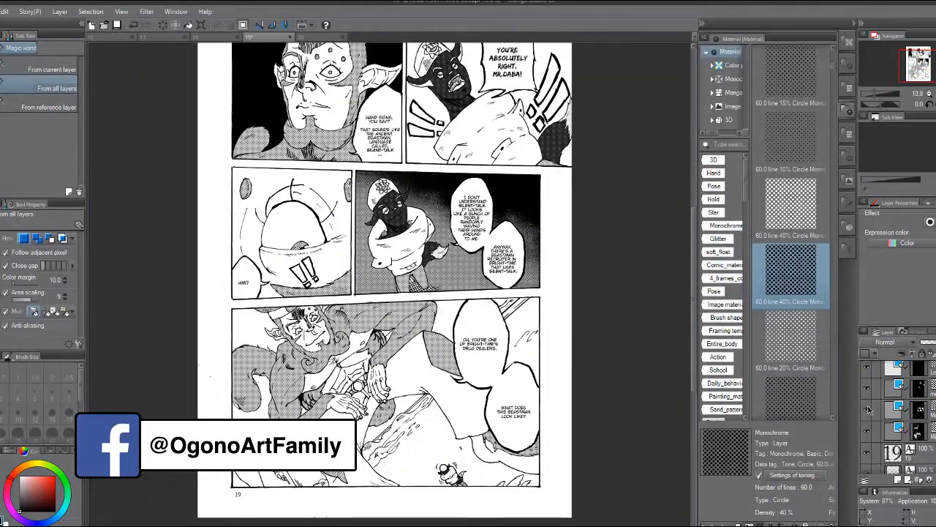
scroll(512, 124, "down", 1)
scroll(307, 231, "up", 1)
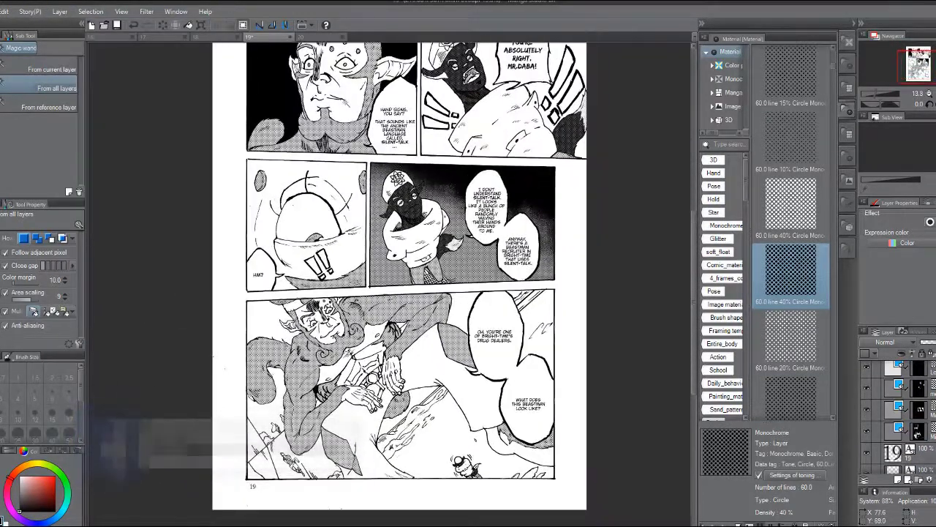
Apply the 60.0 line 40% circle tone to the background below the tail in the bottom panel and raise its density to the maximum.
left_click(60, 12)
scroll(292, 423, "up", 4)
left_click(238, 409)
left_click_drag(790, 270, 293, 377)
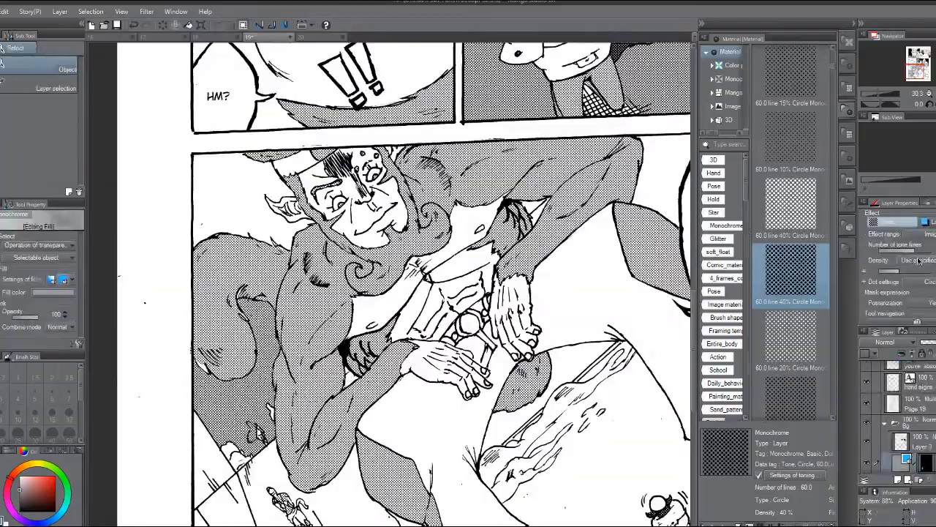
left_click(930, 271)
Fill the bottom panel's background beside the horned character's head and the gaps around his arm with the solid black tone, then deselect.
key("w")
scroll(217, 198, "up", 3)
left_click(307, 198)
key("alt+Delete")
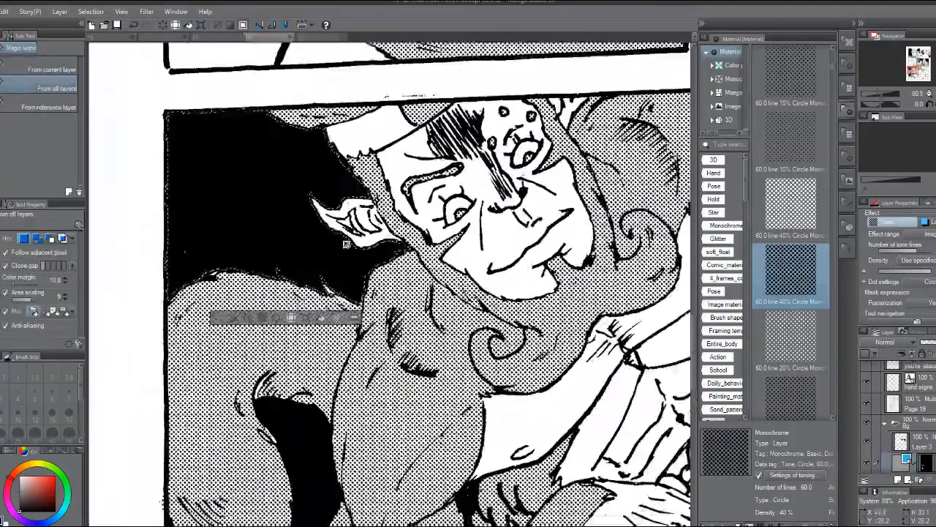
scroll(346, 244, "down", 3)
scroll(596, 245, "up", 3)
left_click(597, 243)
scroll(574, 247, "down", 5)
scroll(459, 366, "up", 5)
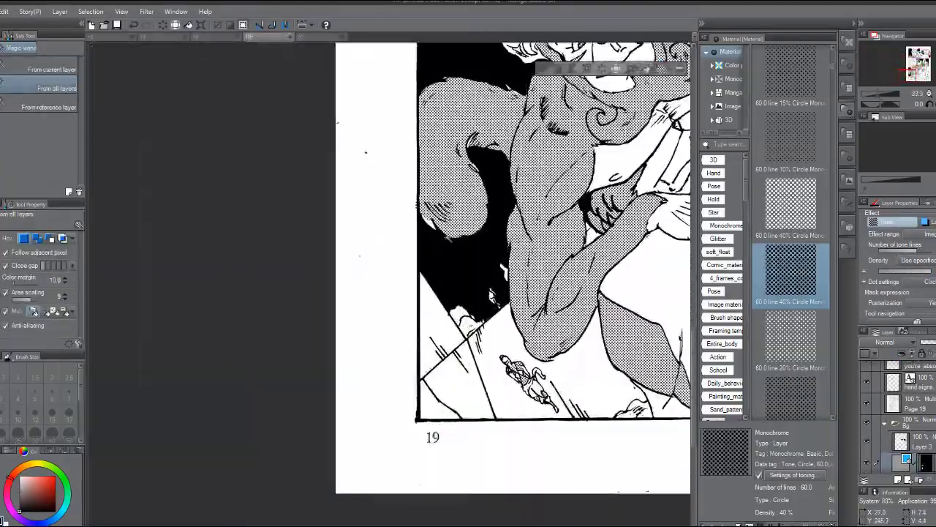
scroll(300, 333, "down", 2)
scroll(442, 319, "up", 2)
key("ctrl+d")
Ink the small white gap beside the arm's hatching in the bottom panel with a size 12 G-pen.
scroll(248, 271, "down", 3)
scroll(475, 143, "up", 3)
key("p")
scroll(375, 299, "up", 6)
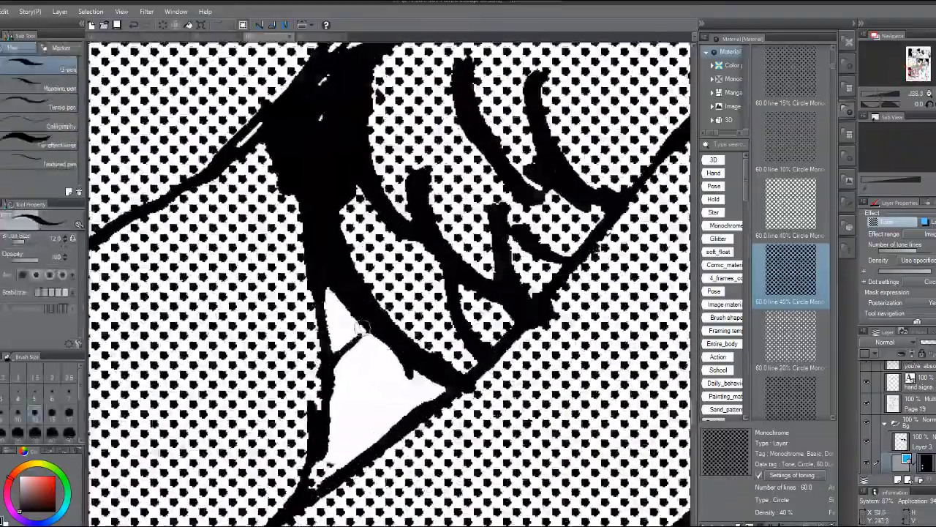
left_click_drag(338, 294, 353, 329)
scroll(353, 329, "down", 7)
scroll(468, 278, "down", 3)
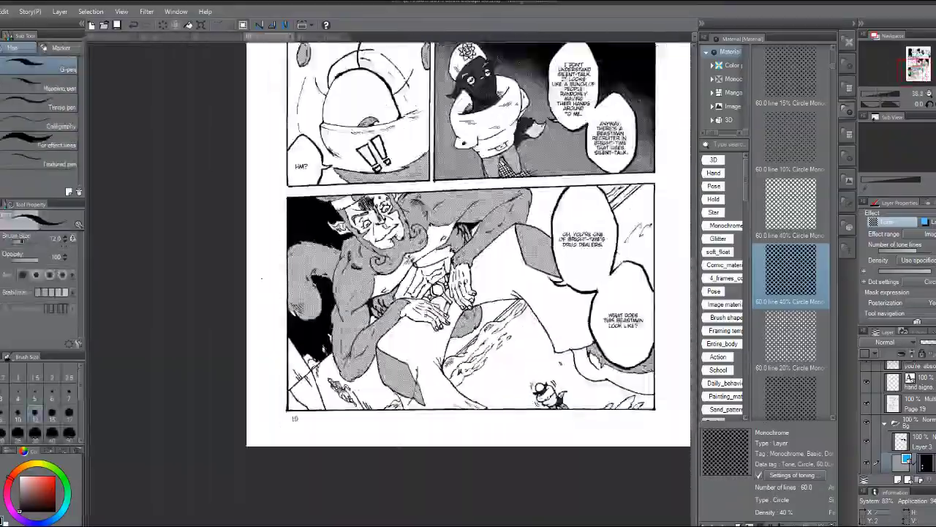
Fade the solid black background behind the horned character in the bottom panel into a gradient with the soft eraser at size 1700.
key("e")
scroll(468, 277, "up", 2)
scroll(369, 266, "down", 3)
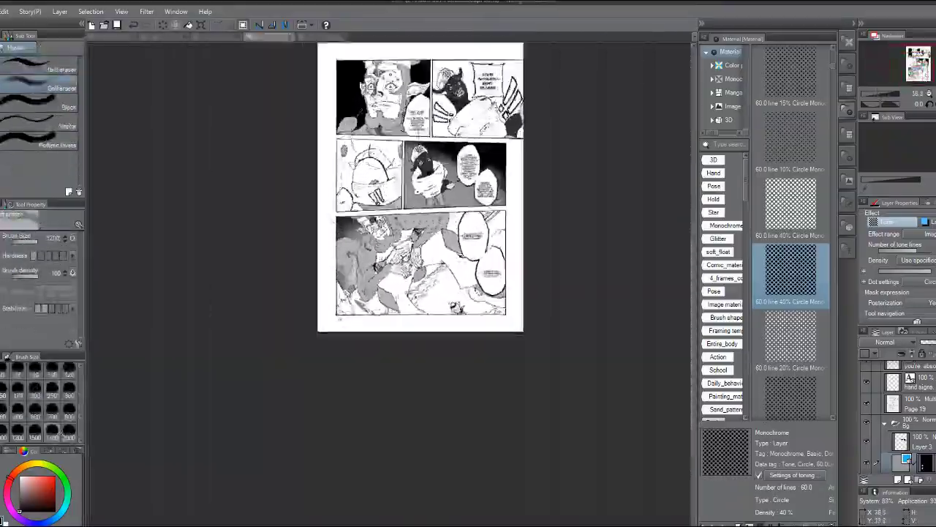
scroll(373, 159, "up", 5)
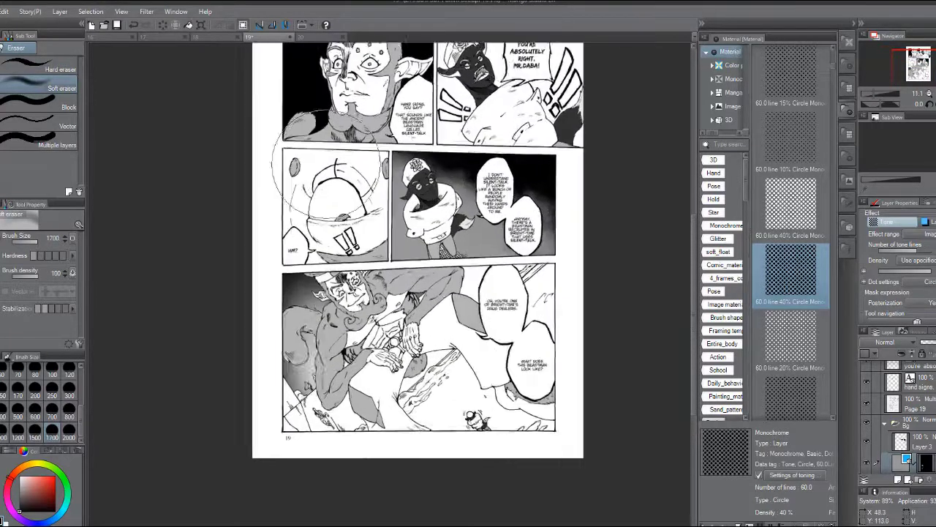
scroll(469, 229, "down", 1)
scroll(804, 256, "up", 10)
scroll(489, 229, "down", 2)
scroll(491, 227, "up", 2)
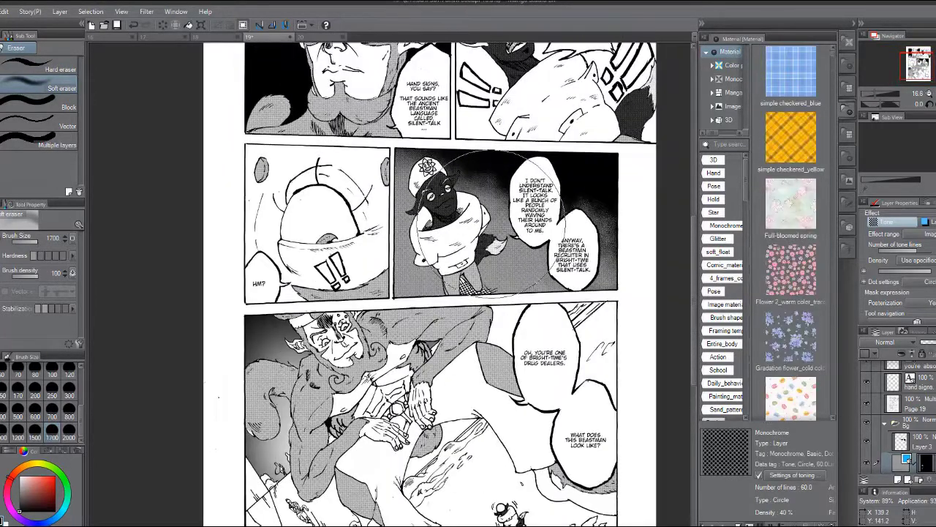
Place the Saturated line 14 material over the middle-left panel, resize it around the head, and rasterize its layer.
scroll(380, 221, "down", 2)
scroll(792, 350, "down", 10)
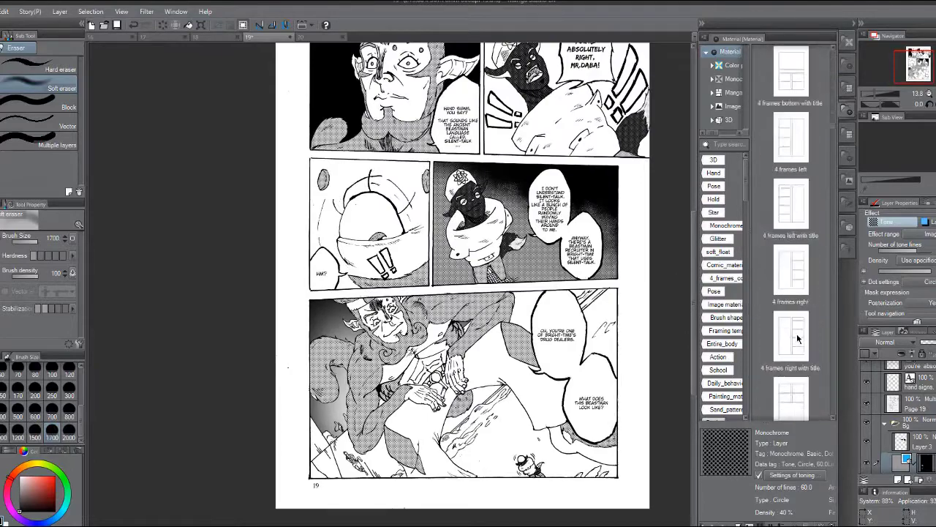
left_click_drag(790, 337, 344, 228)
left_click_drag(400, 411, 379, 392)
left_click_drag(175, 391, 365, 198)
scroll(478, 183, "up", 1)
left_click_drag(479, 201, 333, 332)
scroll(333, 315, "down", 3)
left_click(60, 11)
left_click(84, 135)
Erase the saturated lines spilling outside the middle-left panel's borders with the hard eraser at size 600.
key("e")
scroll(320, 193, "up", 2)
left_click(59, 69)
left_click_drag(415, 333, 428, 336)
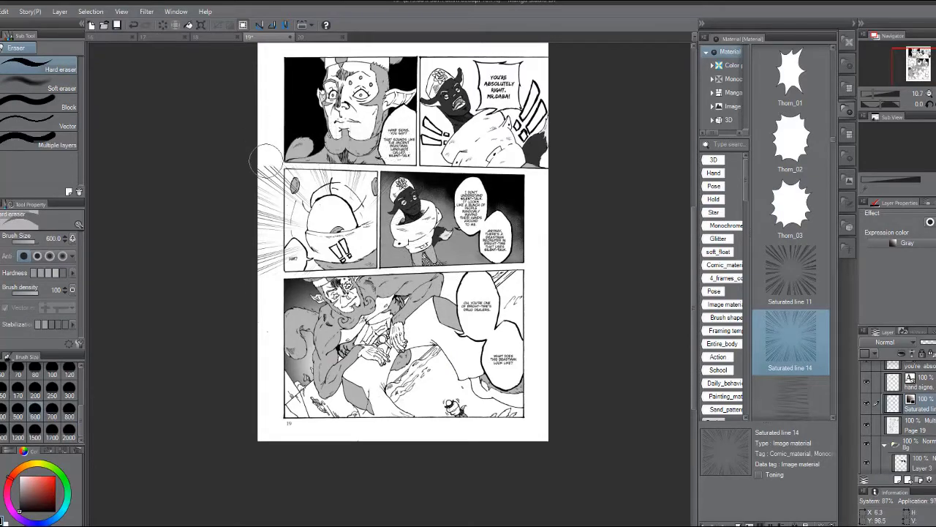
left_click_drag(266, 161, 268, 295)
Erase the saturated lines covering the "HM?" speech bubble and the figure in the middle-left panel with the hard eraser at size 200.
scroll(281, 266, "up", 3)
scroll(285, 270, "up", 2)
key("bracketleft")
key("bracketleft")
key("bracketleft")
key("bracketleft")
key("bracketleft")
scroll(284, 233, "up", 3)
left_click_drag(324, 283, 318, 247)
scroll(317, 241, "down", 4)
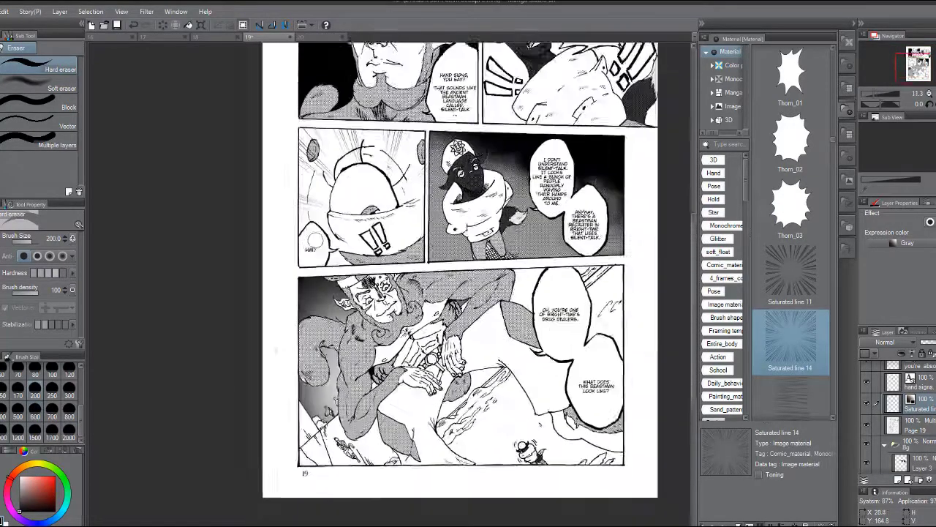
Place another Saturated line 14 over the top-right panel, centred on the characters, at a scaling ratio of 100.
scroll(315, 240, "down", 3)
scroll(490, 102, "up", 3)
left_click_drag(791, 338, 402, 245)
scroll(401, 241, "down", 3)
left_click_drag(188, 473, 351, 312)
scroll(442, 388, "up", 1)
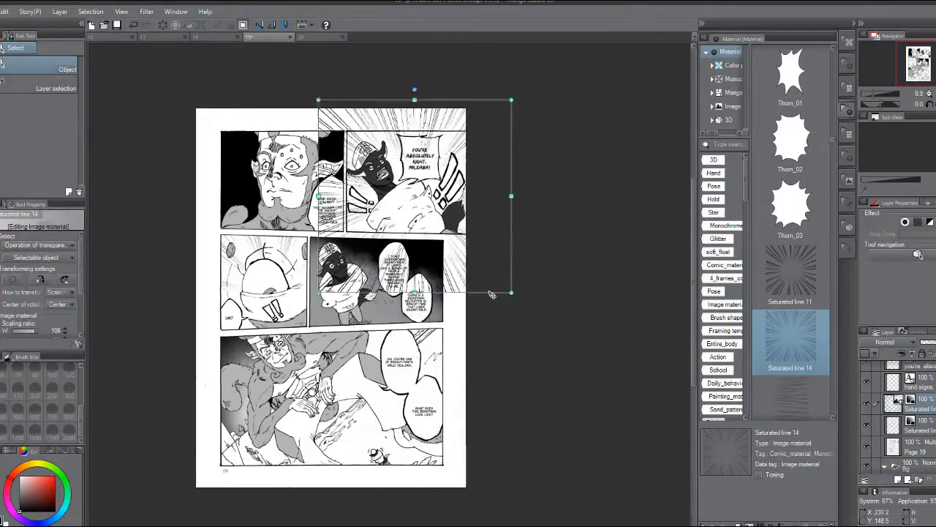
scroll(492, 294, "up", 3)
scroll(458, 155, "up", 2)
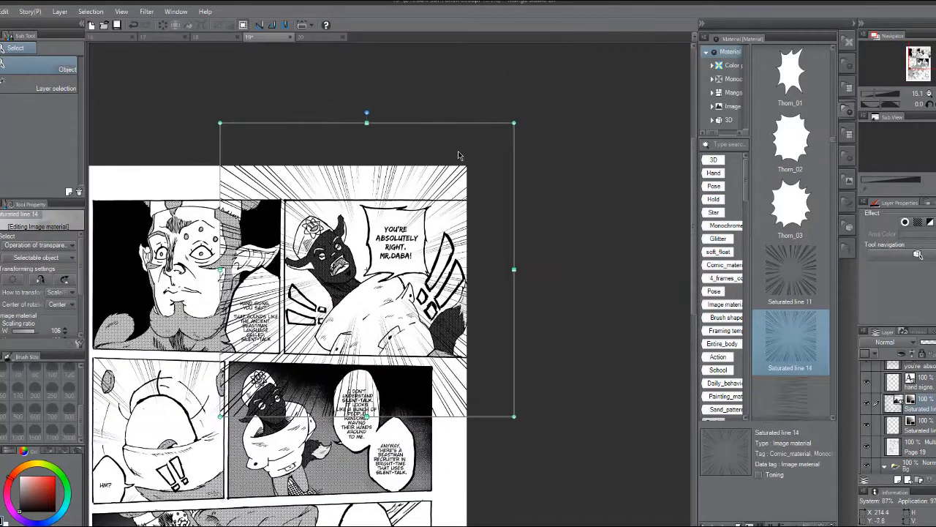
scroll(343, 241, "up", 1)
left_click_drag(199, 103, 217, 121)
left_click_drag(528, 448, 509, 447)
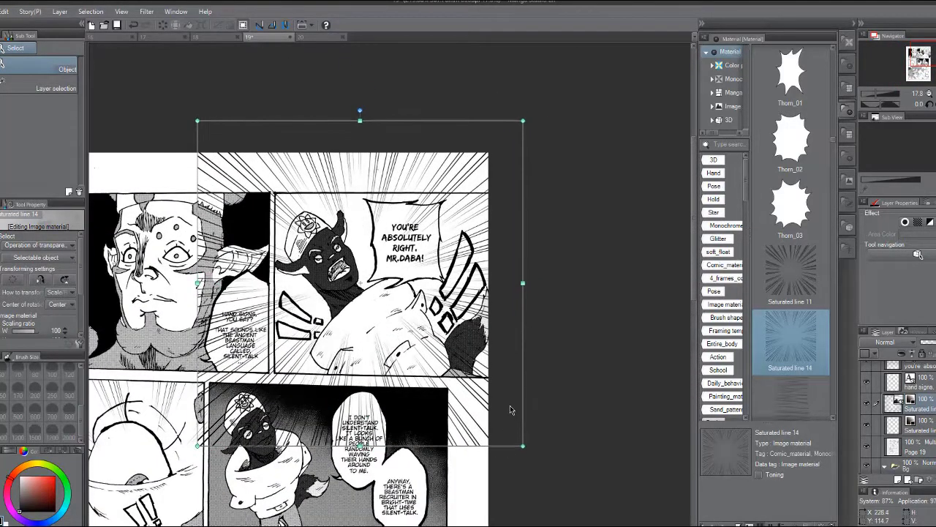
Erase the saturated lines outside the top-right panel's borders with straight hard eraser strokes at size 800.
key("e")
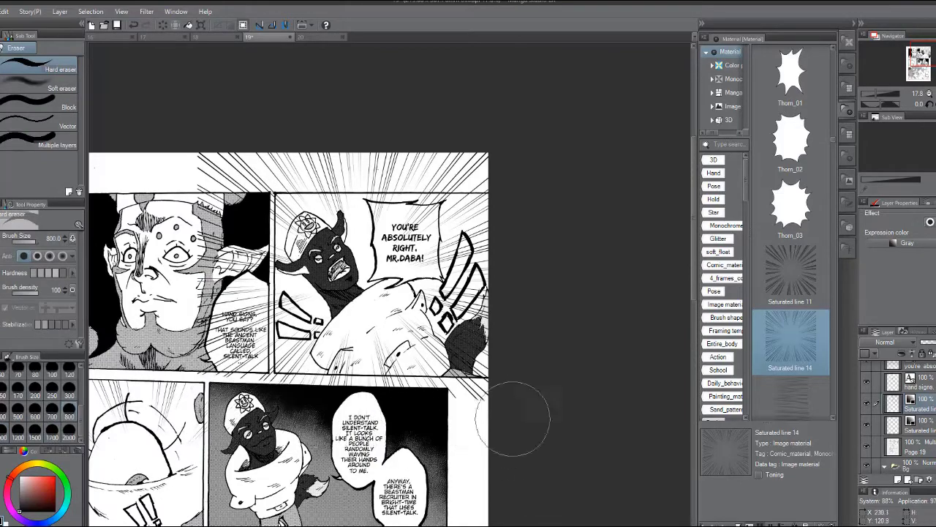
left_click(239, 408, "shift")
left_click(211, 156)
left_click(547, 153, "shift")
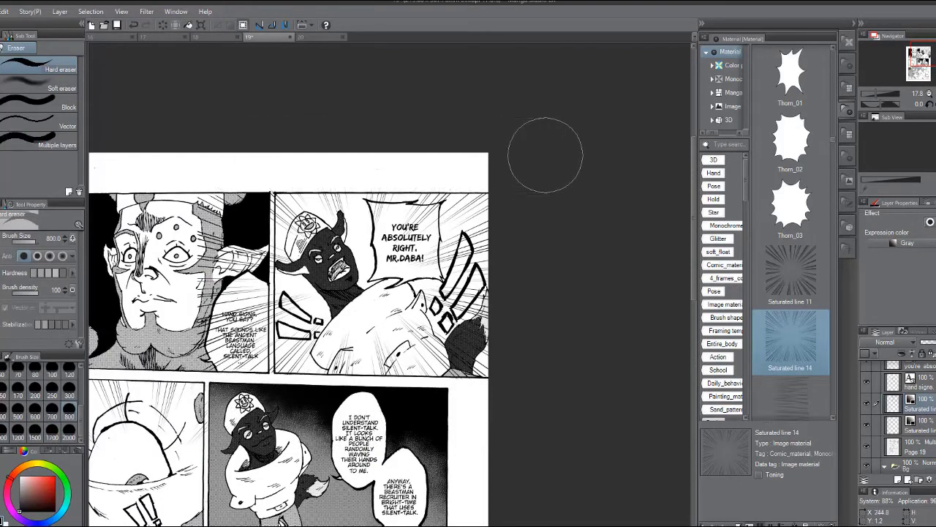
left_click(238, 380)
left_click(238, 148, "shift")
Erase the saturated lines inside the top-right panel's speech bubble and exclamation marks with the hard eraser at size 70.
scroll(362, 244, "up", 2)
key("[")
key("[")
key("[")
key("[")
key("[")
key("[")
key("[")
scroll(431, 336, "up", 3)
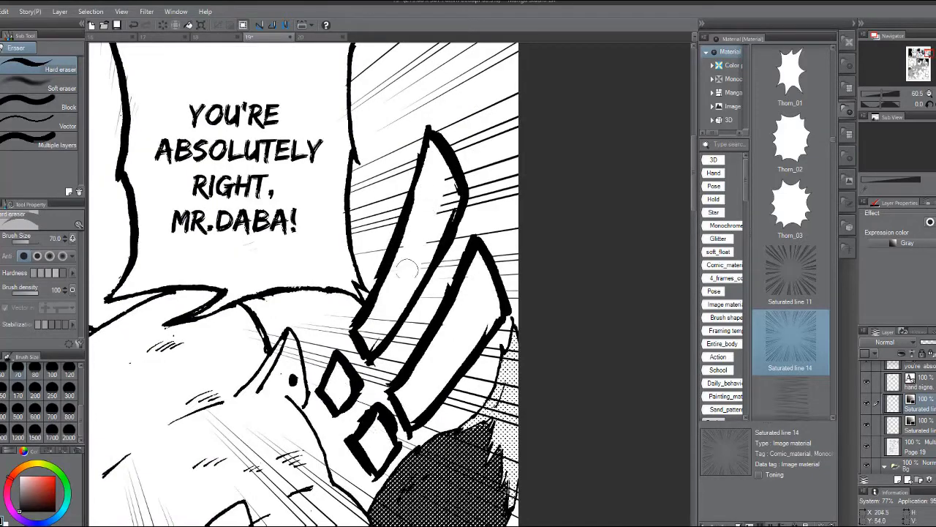
scroll(435, 226, "down", 5)
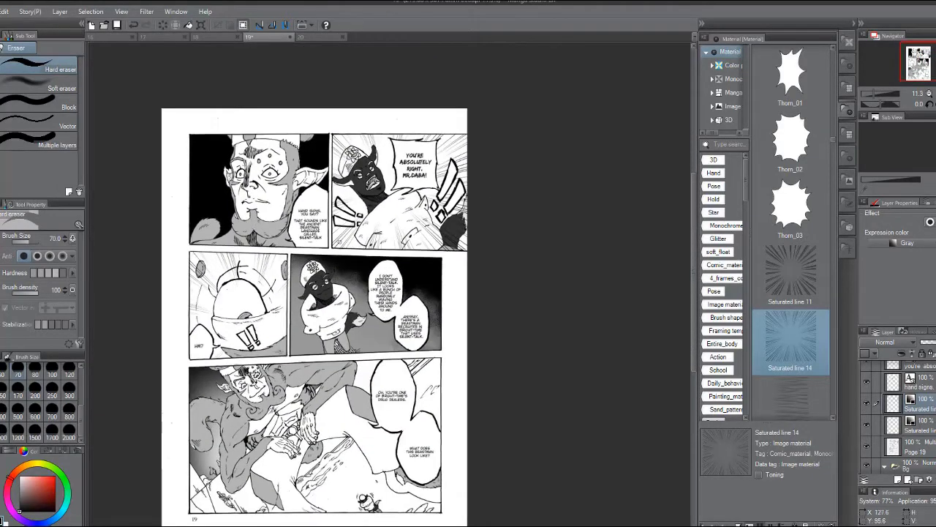
scroll(245, 424, "up", 2)
scroll(308, 322, "down", 2)
scroll(268, 218, "up", 2)
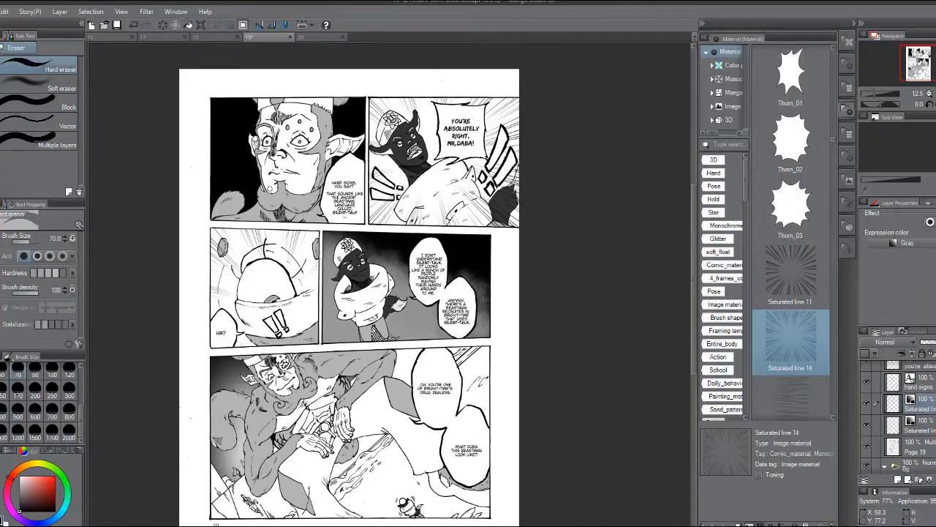
Erase the gradient tone from the small plants beside the horned character's arm in the bottom panel with a reduced hard eraser.
scroll(905, 381, "down", 2)
left_click(908, 416)
scroll(233, 467, "up", 7)
key("bracketleft")
key("bracketleft")
key("bracketleft")
key("bracketleft")
key("bracketleft")
key("bracketleft")
key("bracketleft")
key("bracketleft")
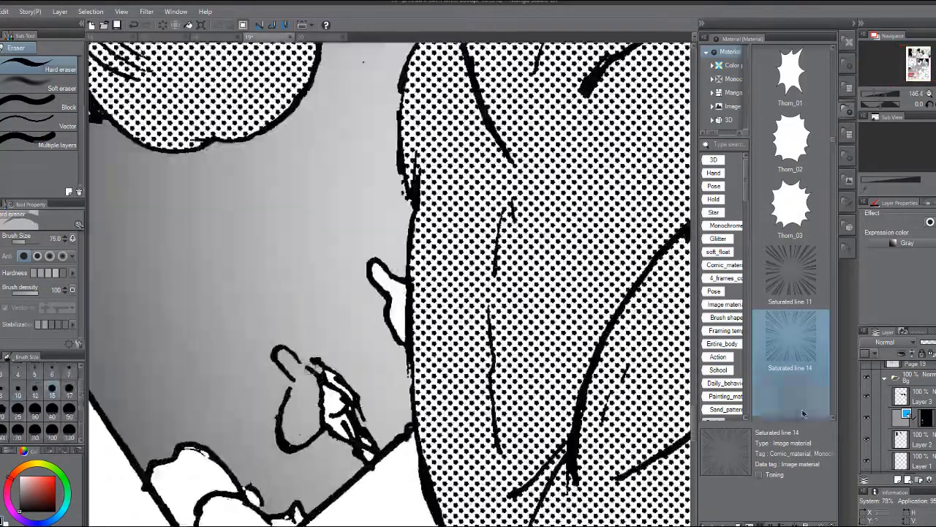
scroll(296, 433, "down", 3)
scroll(296, 432, "up", 4)
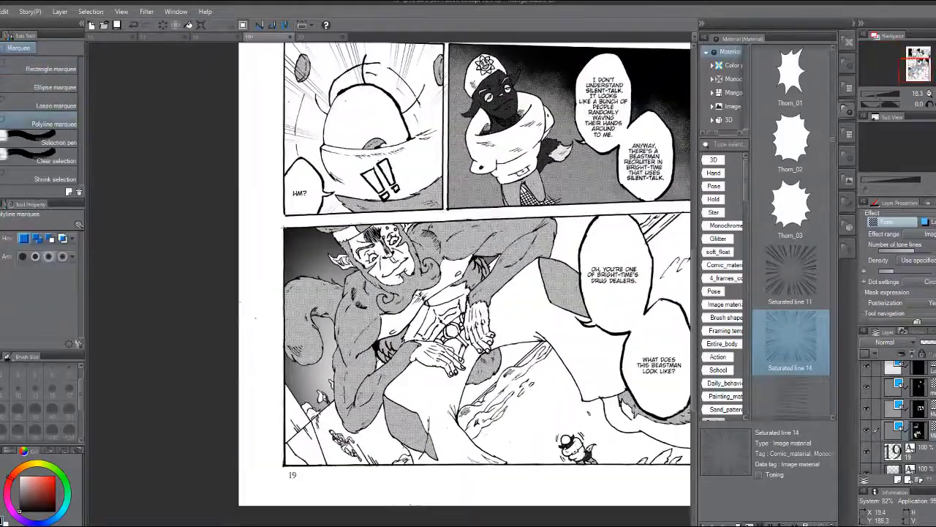
Select the whole bottom panel along its borders with the polyline marquee.
left_click(284, 227)
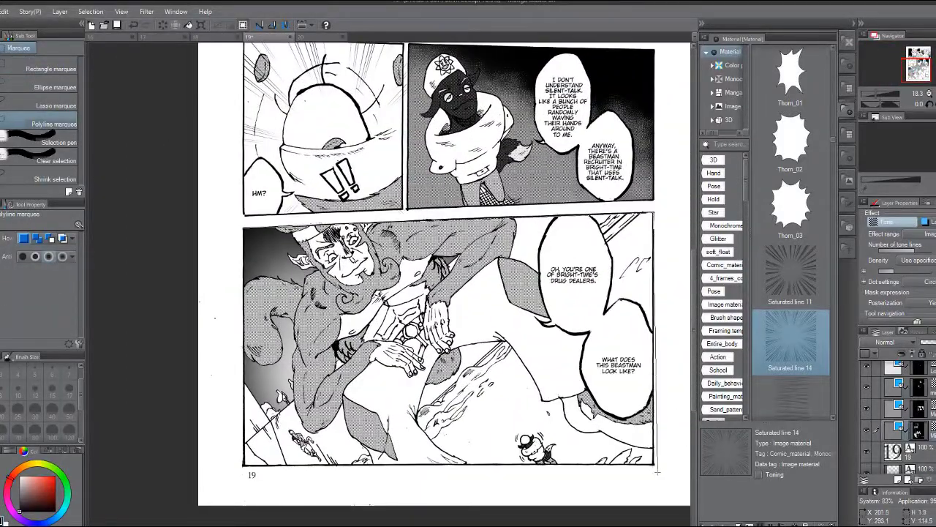
left_click(244, 465)
left_click(244, 227)
scroll(448, 343, "down", 1)
Try filling the selected bottom panel on the existing tone layer and fading it with the soft eraser at size 1700.
key("alt+Delete")
scroll(468, 424, "down", 5)
key("p")
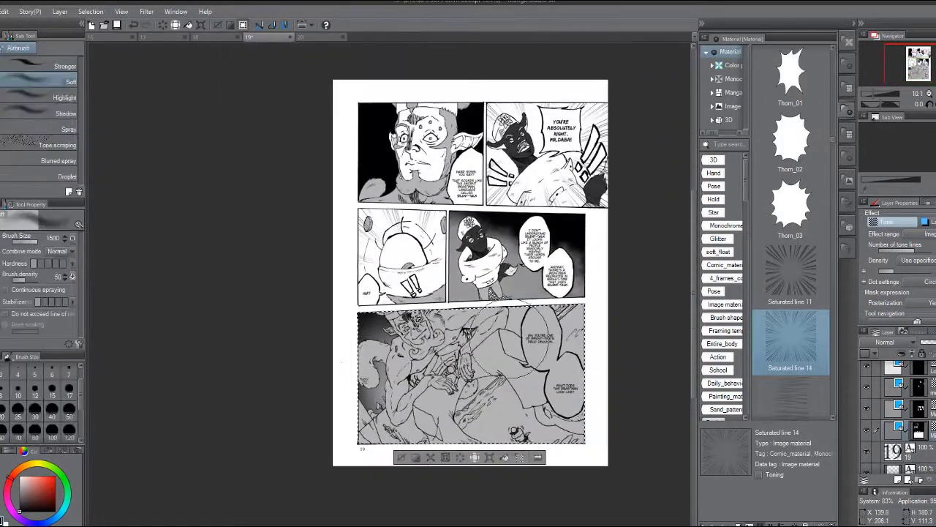
key("e")
left_click(44, 88)
scroll(556, 359, "up", 2)
left_click_drag(534, 395, 409, 358)
scroll(503, 439, "up", 2)
key("ctrl+z")
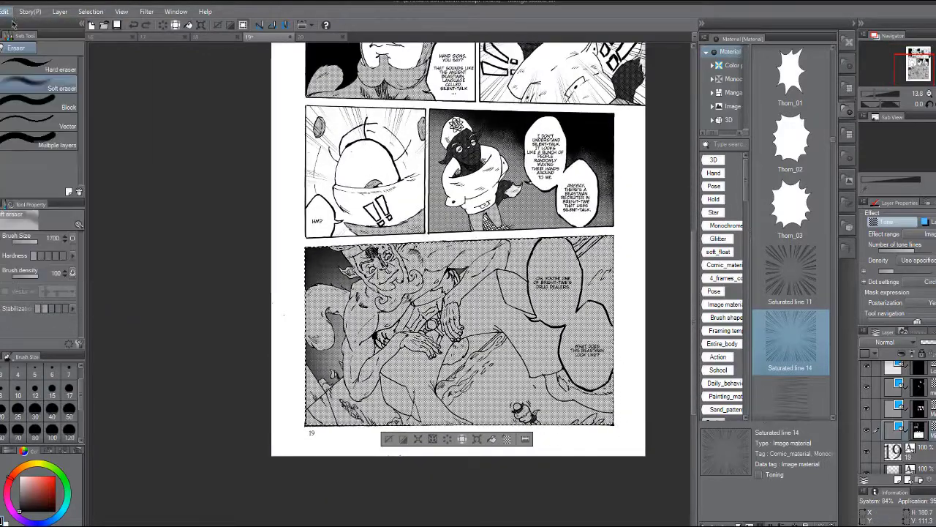
left_click_drag(541, 351, 424, 343)
left_click(868, 431)
left_click(869, 431)
Apply the 60.0 line 25% circle tone to the bottom panel and fade its upper part with the soft eraser at size 1700.
scroll(794, 234, "down", 6)
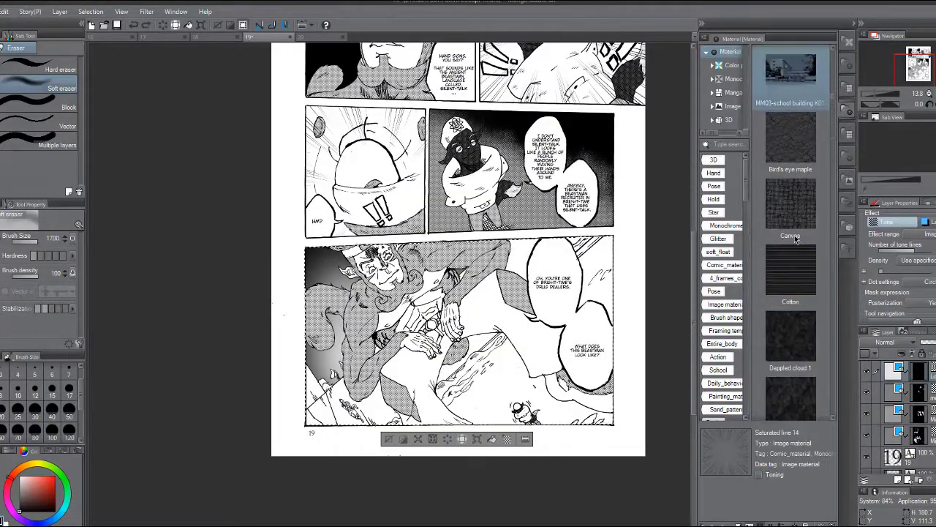
left_click_drag(798, 221, 471, 344)
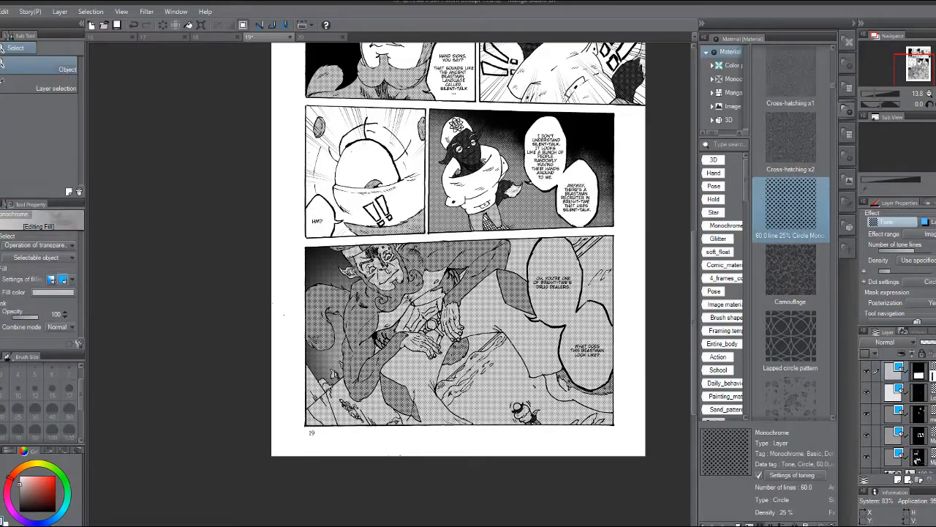
key("e")
key("alt+e")
left_click(561, 250)
mouse_move(561, 263)
left_mouse_down()
mouse_move(321, 310)
mouse_move(352, 346)
left_mouse_up()
scroll(541, 292, "down", 2)
scroll(580, 305, "up", 5)
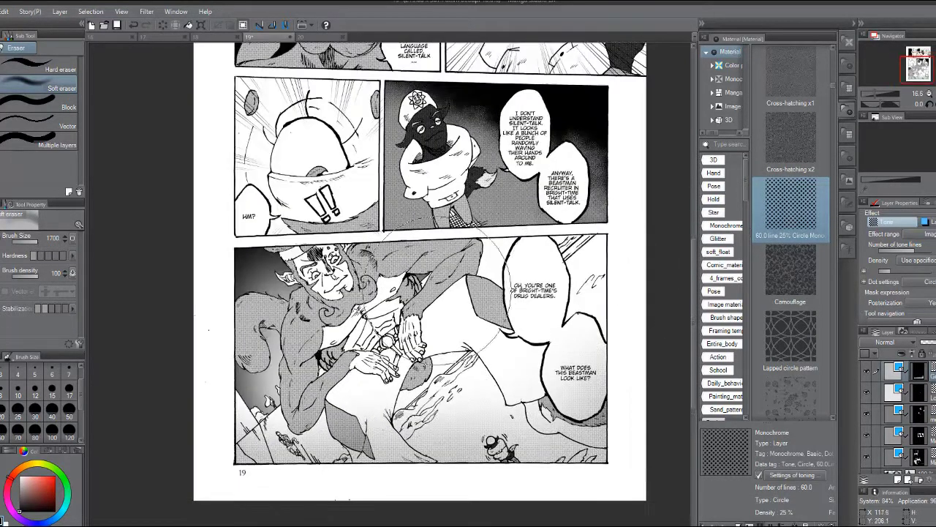
Clear the 25% tone from the bottom panel's two speech bubbles with the soft eraser at sizes 200 and 250.
scroll(625, 308, "down", 3)
left_click(52, 430)
scroll(635, 336, "up", 6)
scroll(591, 352, "up", 1)
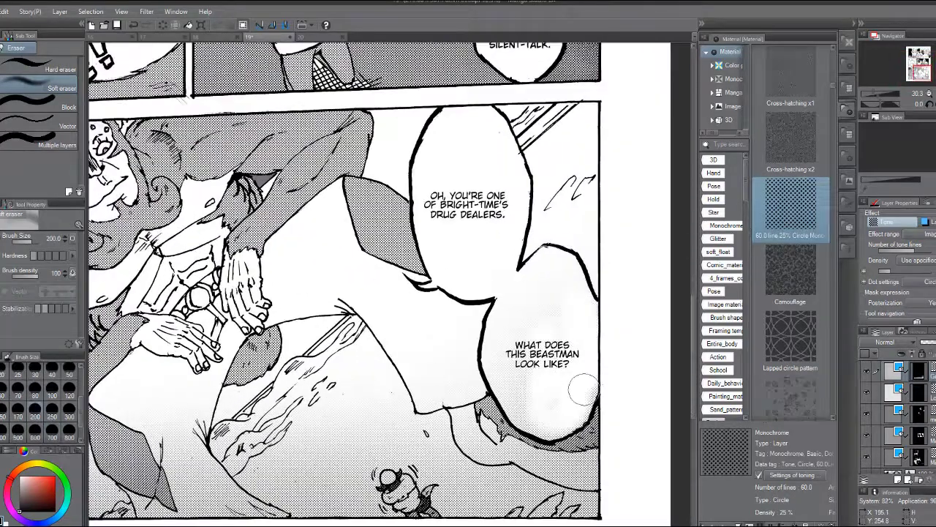
scroll(504, 350, "up", 1)
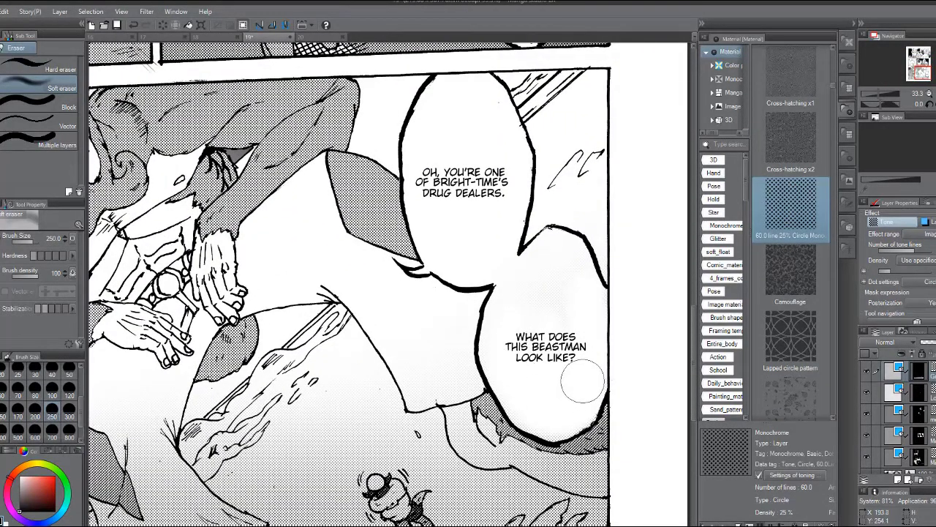
scroll(583, 381, "down", 5)
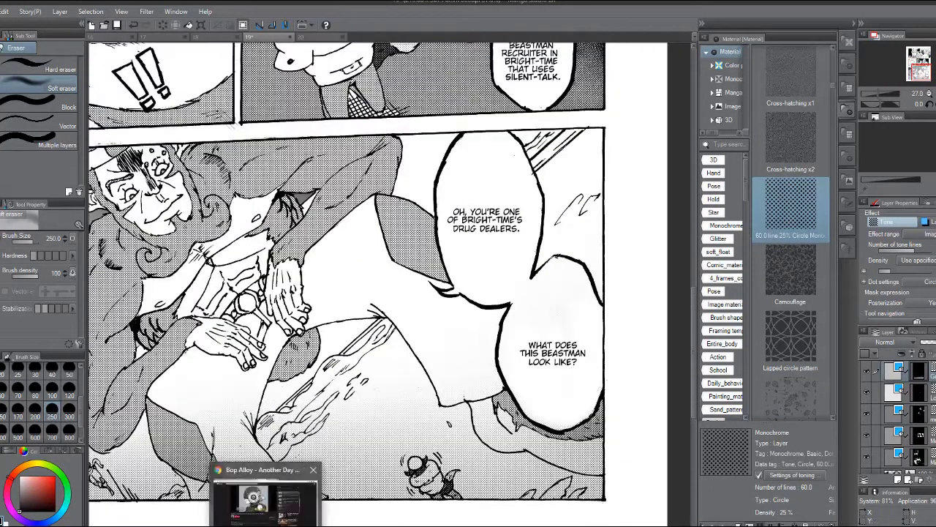
Remove the solid black fill behind the horned character in the top-left panel on Layer 2, then deselect.
scroll(214, 89, "up", 3)
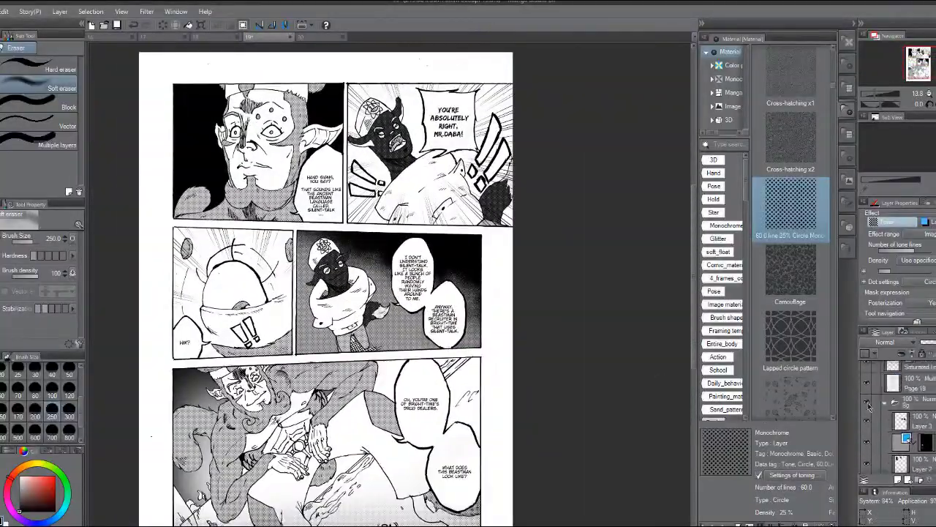
key("w")
scroll(188, 154, "up", 1)
left_click(191, 150)
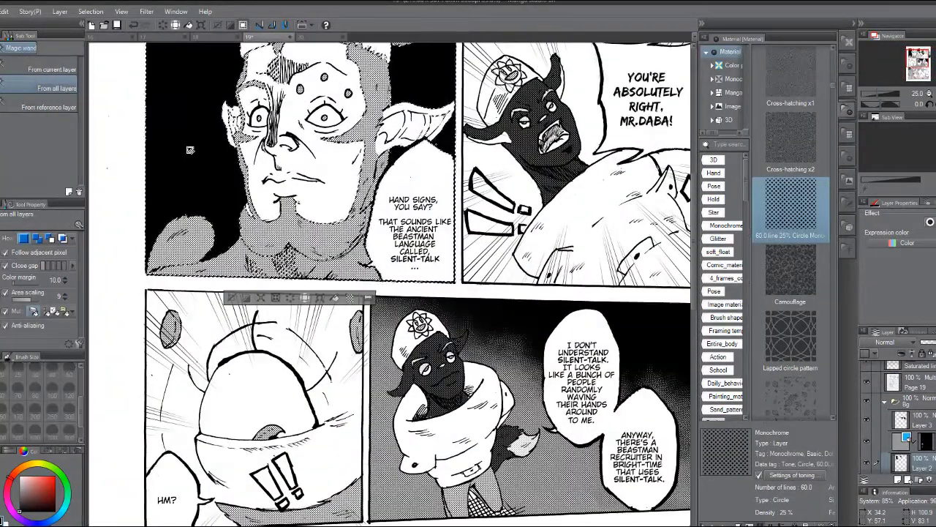
scroll(190, 150, "down", 1)
key("ctrl+d")
scroll(190, 150, "down", 1)
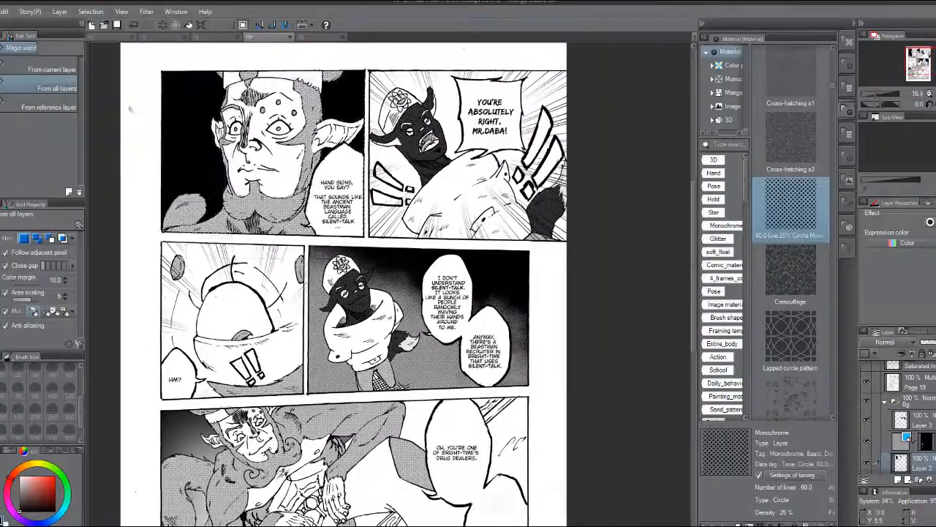
scroll(197, 110, "up", 2)
scroll(203, 125, "down", 1)
key("ctrl+z")
key("ctrl+z")
scroll(194, 111, "up", 1)
left_click(90, 12)
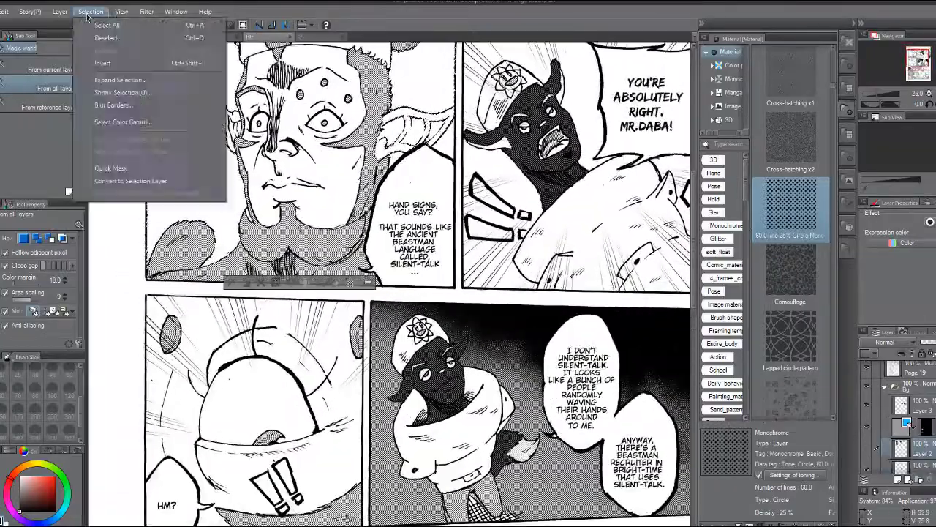
left_click(109, 38)
Touch up the Page 19 line art around the ear and speech bubble in the top-left panel with a size 6 G-pen.
left_click(914, 383)
key("p")
scroll(433, 71, "up", 2)
scroll(379, 286, "up", 1)
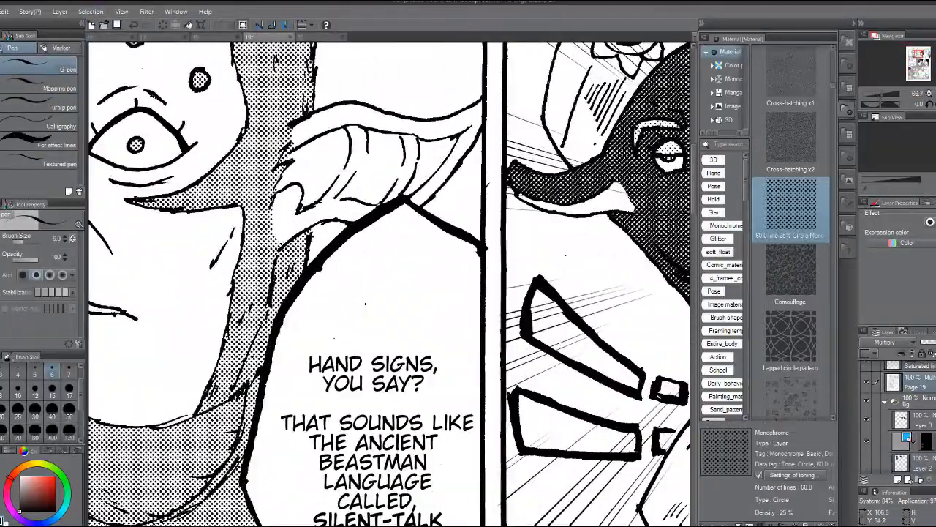
scroll(335, 199, "down", 3)
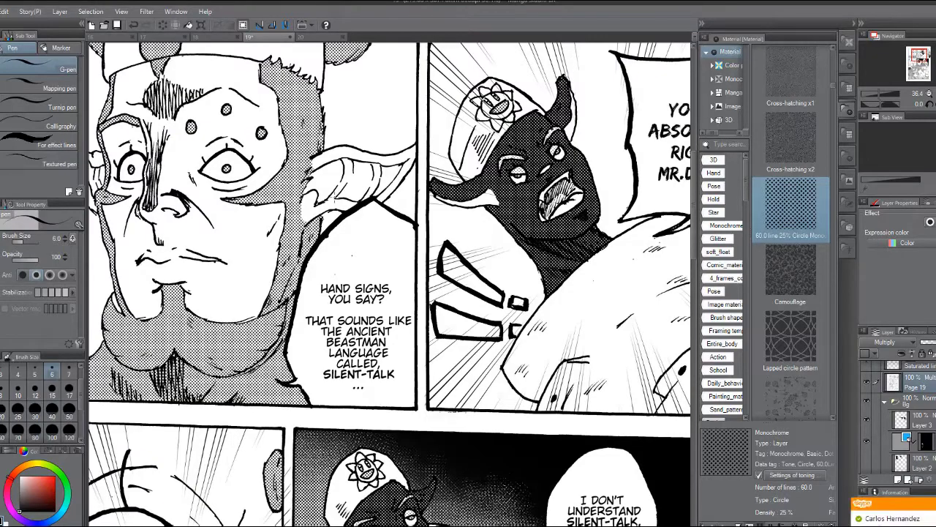
scroll(345, 151, "down", 3)
scroll(932, 412, "down", 1)
Add a new layer in the Bg folder and select the top-left panel's empty background with the magic wand.
left_click(929, 393)
key("ctrl+shift+n")
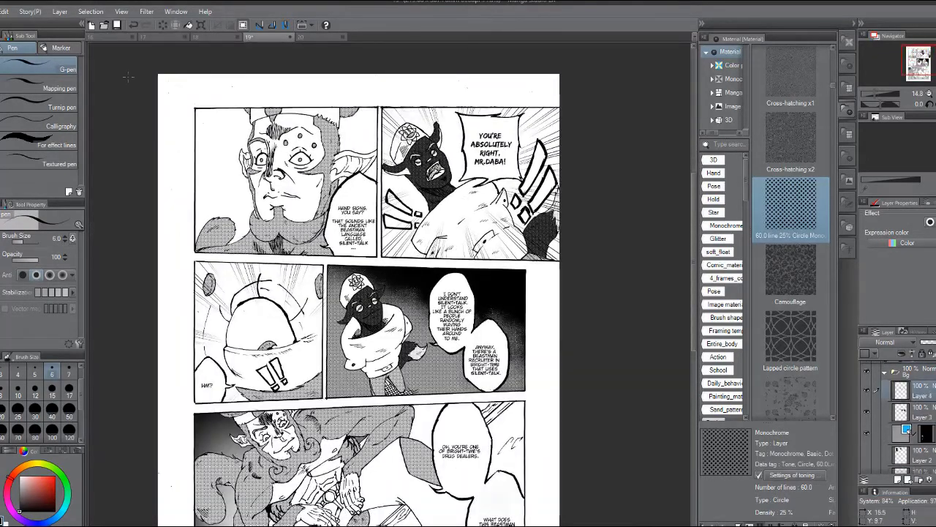
key("w")
scroll(227, 161, "up", 2)
left_click(227, 162)
scroll(286, 244, "down", 3)
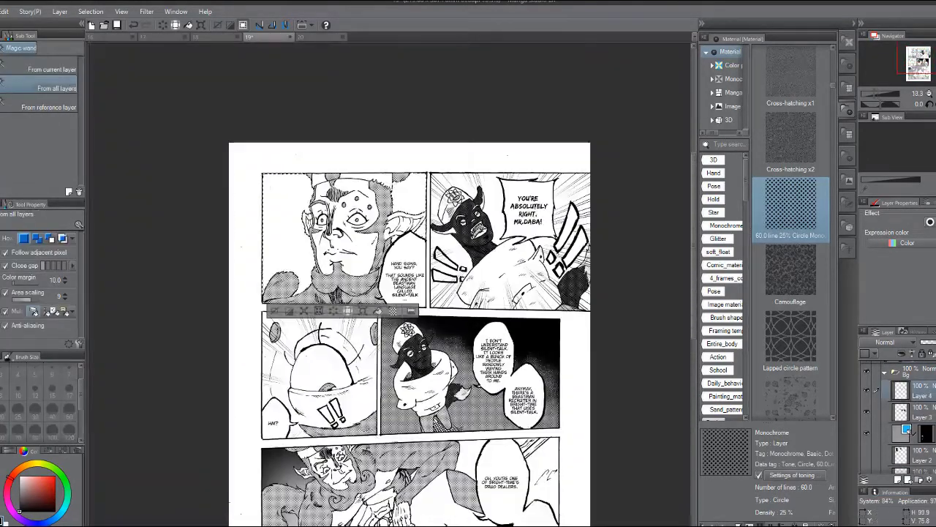
Place the Beta flash 01 material into the selected background of the top-left panel.
scroll(773, 330, "down", 6)
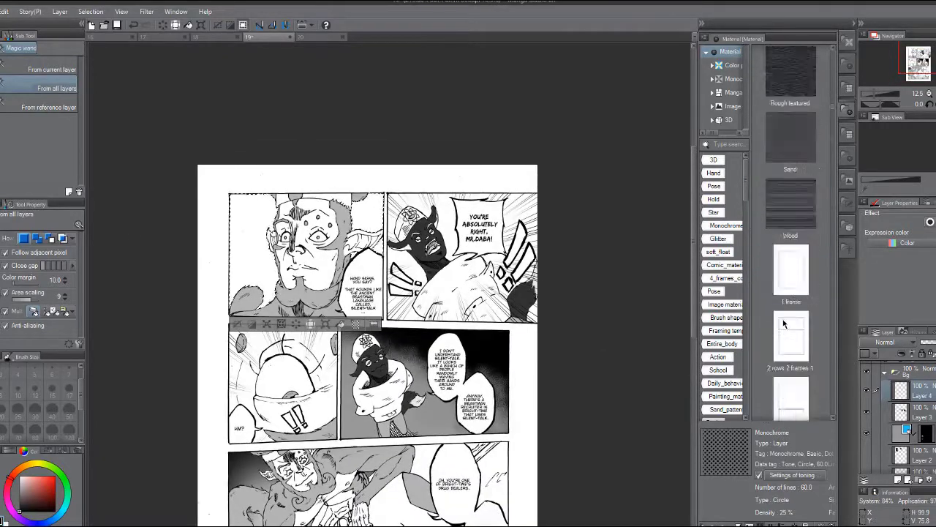
scroll(783, 322, "down", 3)
left_click_drag(790, 337, 578, 253)
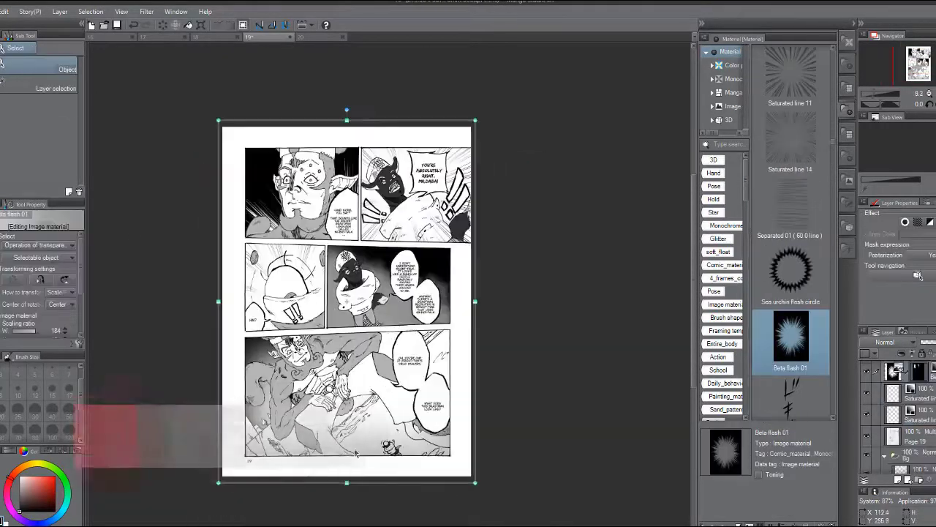
Center the Beta flash effect behind the horned character's head in the top-left panel.
scroll(295, 256, "up", 3)
key("k")
scroll(175, 155, "up", 1)
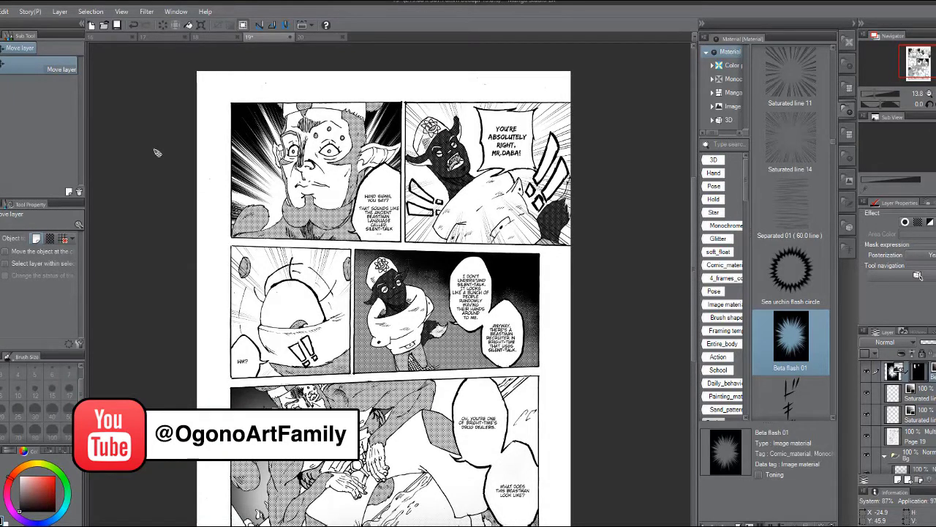
scroll(343, 204, "up", 1)
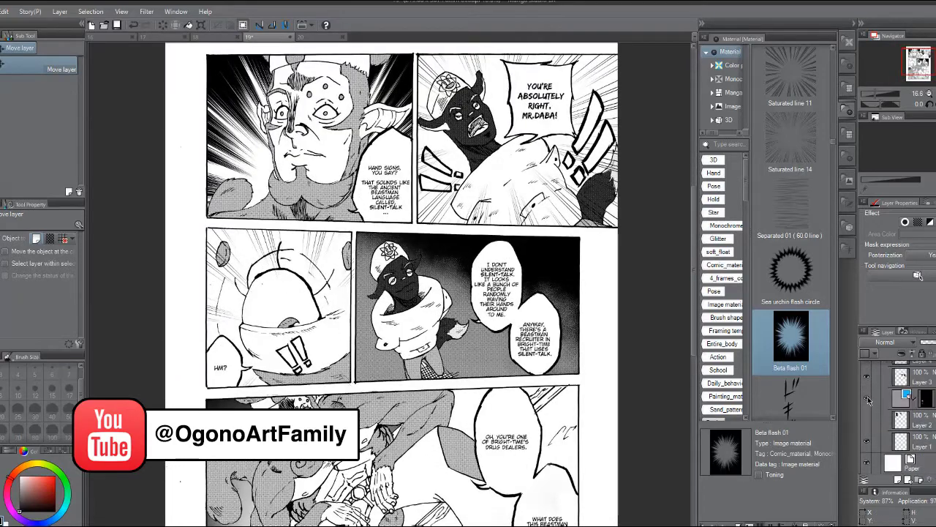
Lighten the gradient tone behind the character in the middle-right panel with the soft eraser at size 800.
key("e")
mouse_move(491, 362)
left_mouse_down()
mouse_move(391, 355)
mouse_move(351, 297)
left_mouse_up()
left_click_drag(605, 308, 595, 328)
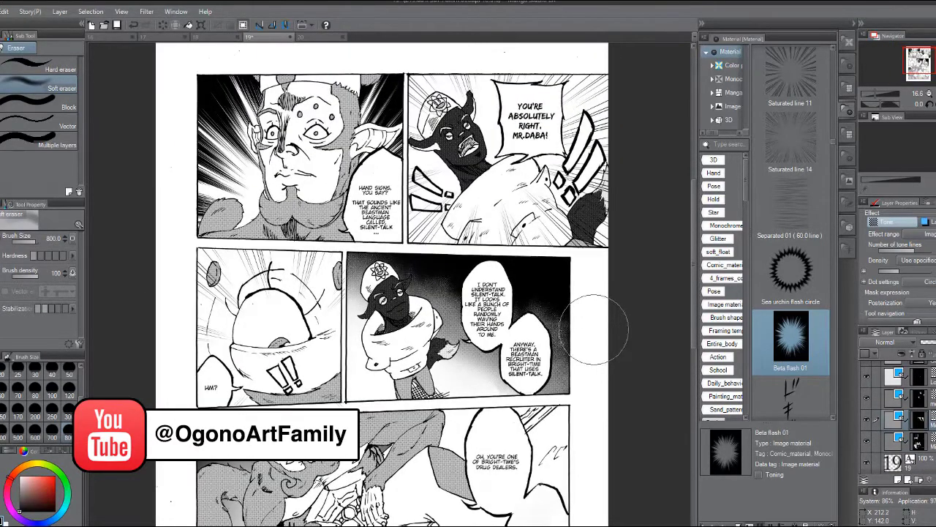
scroll(593, 329, "down", 4)
scroll(593, 351, "up", 3)
scroll(585, 351, "down", 3)
scroll(578, 344, "up", 3)
scroll(475, 351, "down", 3)
scroll(448, 491, "up", 3)
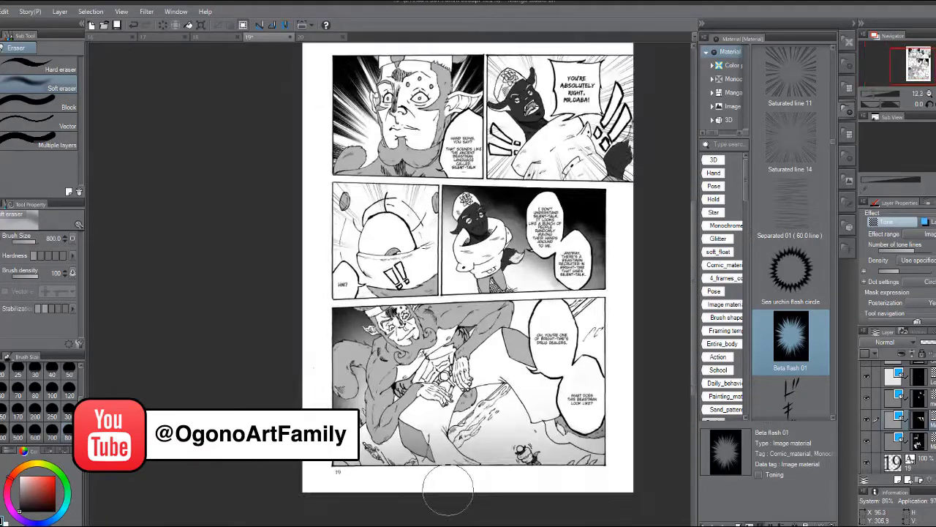
Place the Saturated line 14 material on the page and shrink it to a scaling ratio of 135 over the bottom panel.
scroll(792, 278, "down", 10)
scroll(791, 278, "up", 10)
left_click_drag(791, 272, 458, 380)
scroll(447, 370, "down", 2)
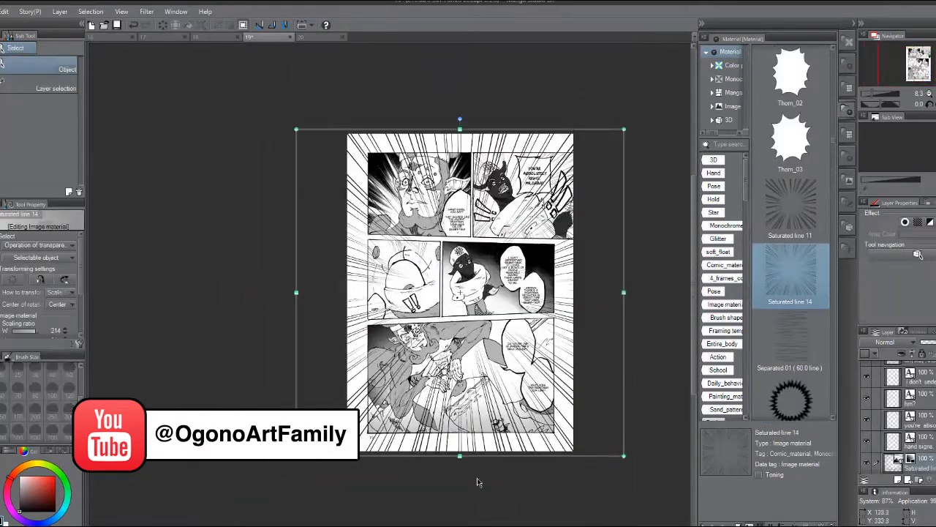
scroll(478, 481, "up", 1)
left_click_drag(259, 60, 321, 131)
left_click_drag(605, 113, 530, 188)
scroll(439, 420, "up", 1)
left_click_drag(464, 426, 497, 464)
Rasterize the new speed-line layer and erase the lines spilling outside the bottom panel with the hard eraser at size 800.
left_click(60, 11)
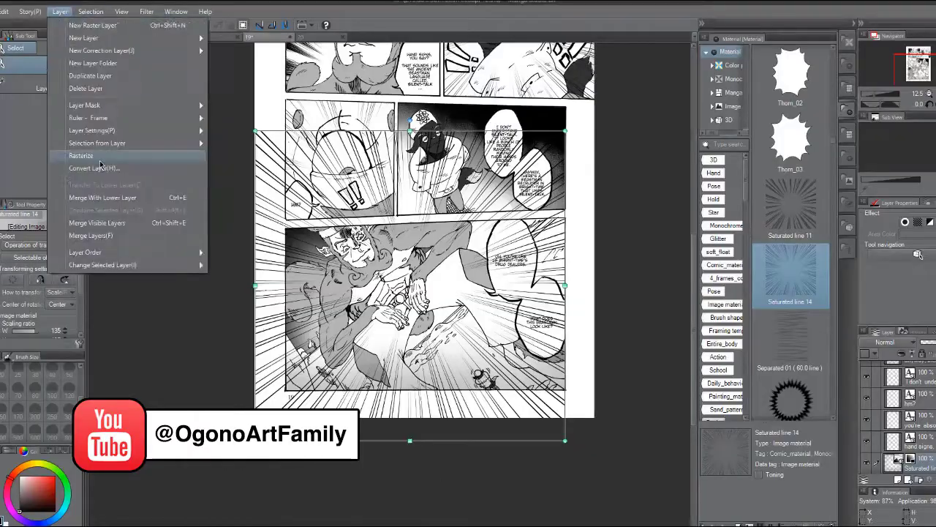
left_click(100, 161)
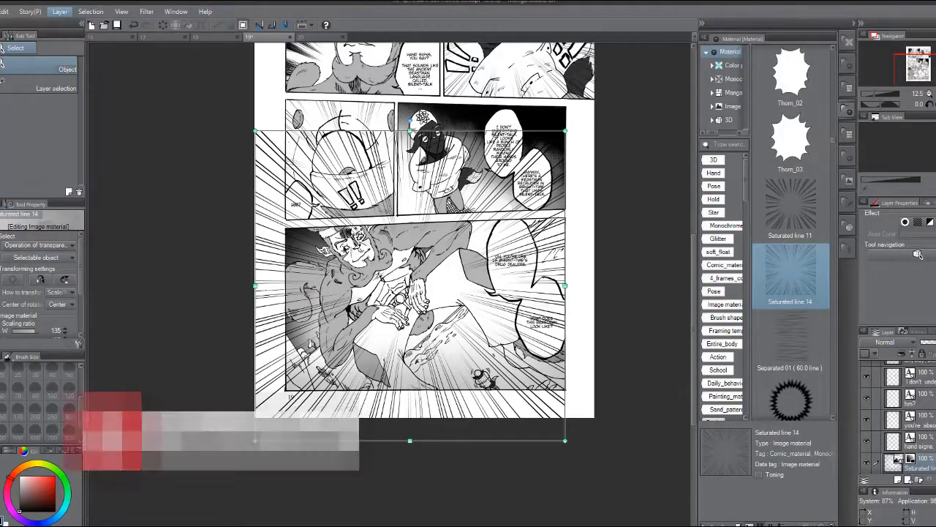
key("e")
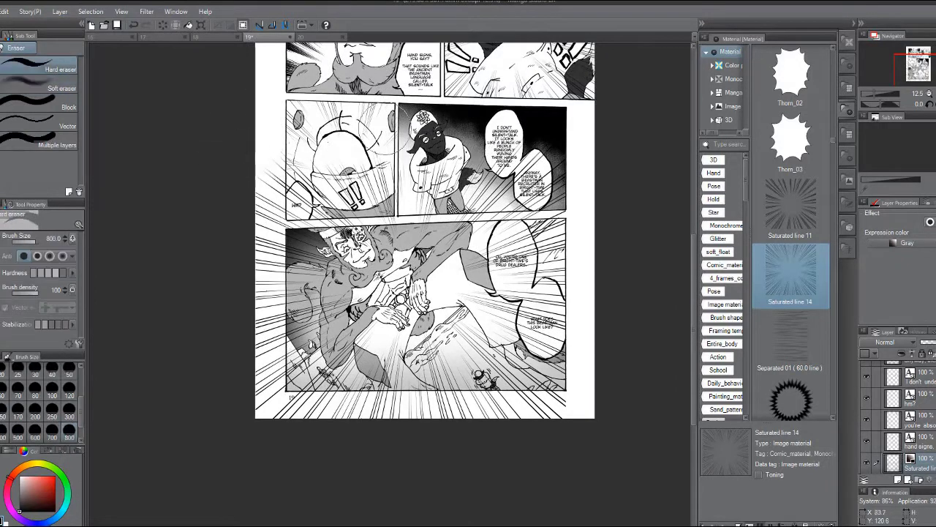
left_click_drag(380, 131, 373, 188)
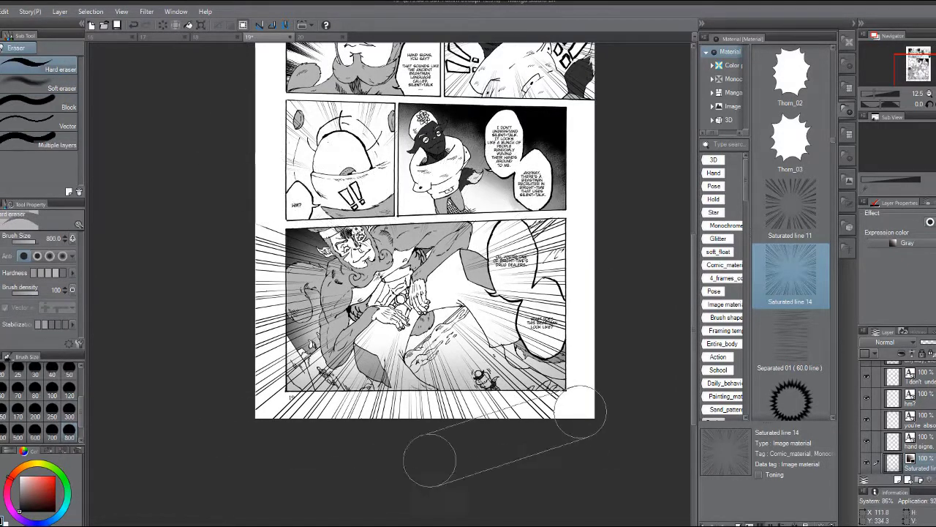
mouse_move(188, 418)
left_mouse_down()
mouse_move(236, 422)
mouse_move(259, 225)
left_mouse_up()
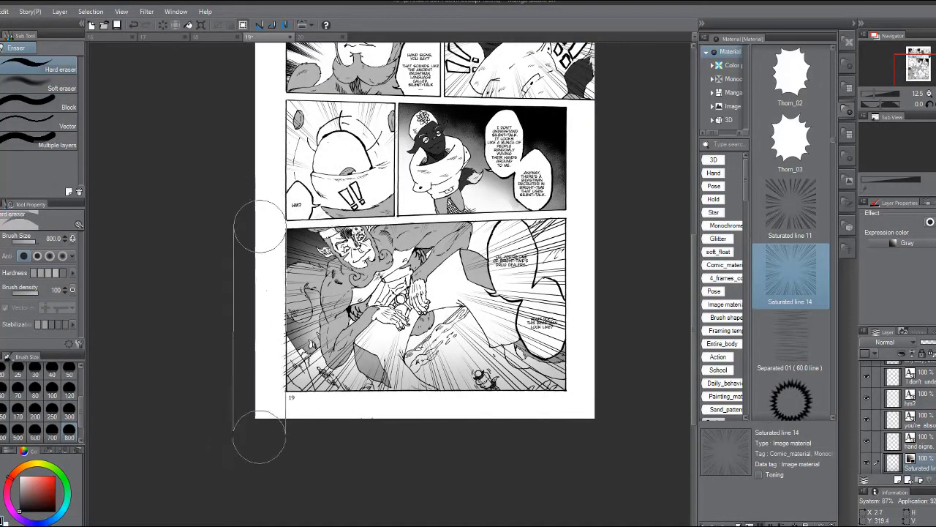
Erase the speed lines inside the bottom panel's two speech bubbles with the hard eraser at size 200.
scroll(457, 281, "up", 2)
key("bracketleft")
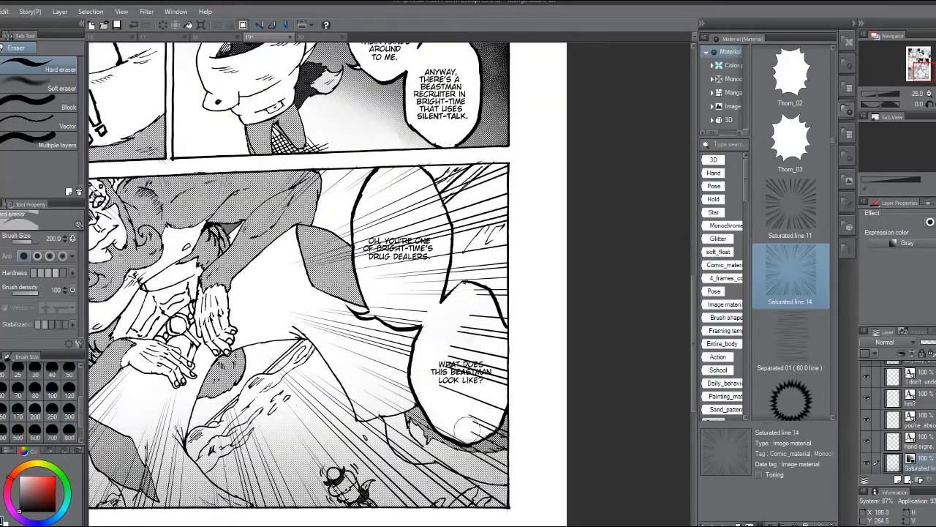
left_click_drag(494, 319, 477, 344)
scroll(467, 307, "down", 4)
scroll(417, 226, "up", 5)
left_click_drag(457, 255, 462, 261)
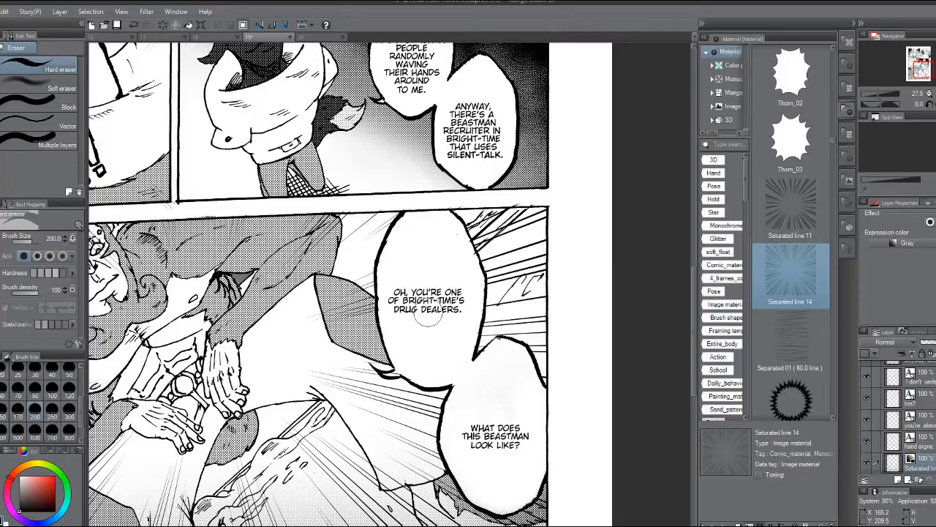
scroll(428, 311, "down", 3)
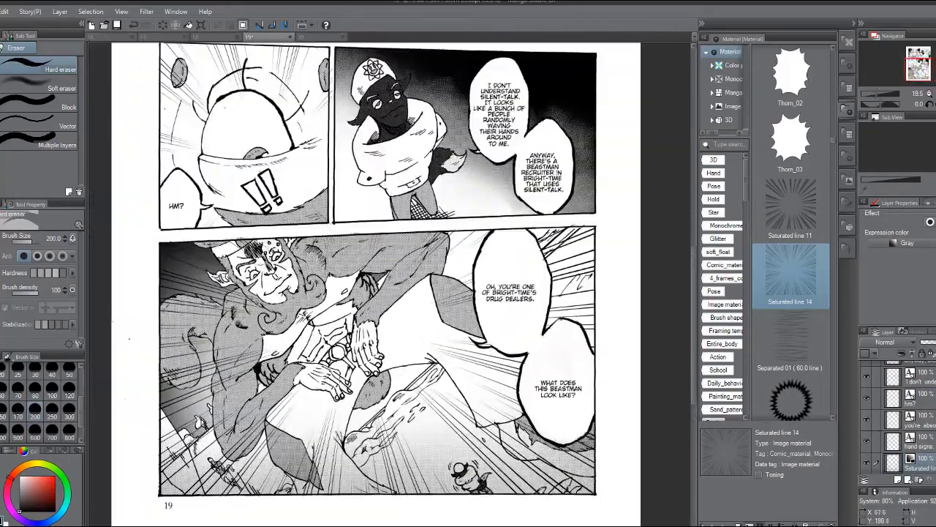
scroll(289, 327, "down", 2)
Erase the speed lines inside the exclamation marks of the top-right panel on their own layer, using the hard eraser at size 30.
scroll(869, 468, "down", 3)
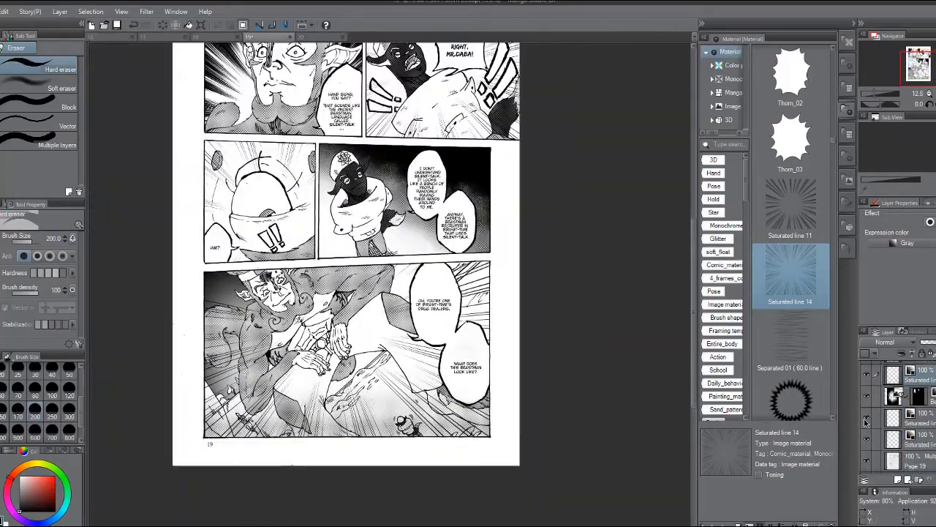
scroll(396, 145, "up", 5)
scroll(434, 97, "up", 2)
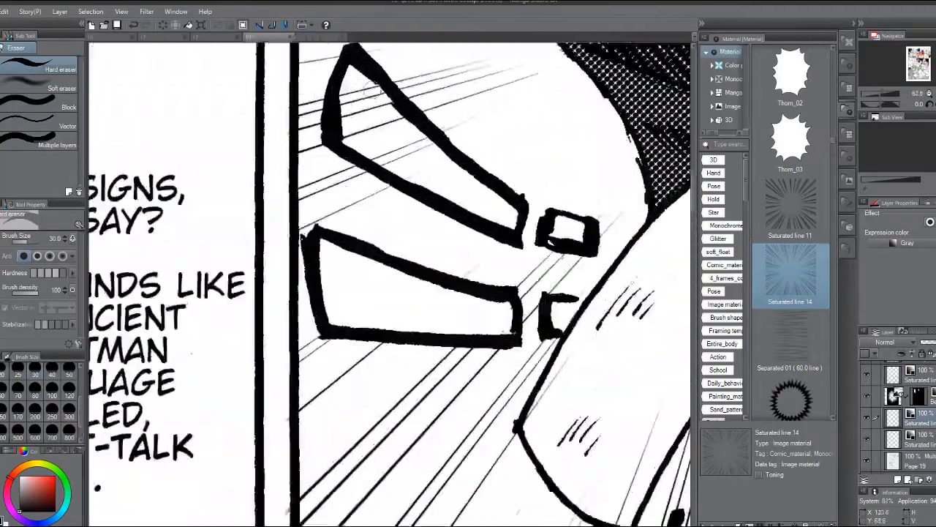
left_click_drag(387, 158, 372, 108)
scroll(371, 106, "down", 6)
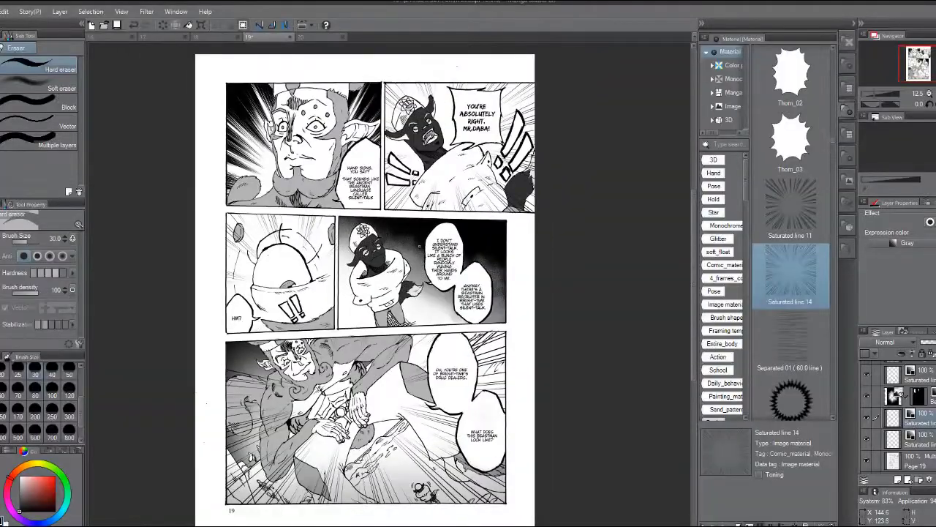
Add the sound-effect text "KNEELS!" in the Edo SZ font next to the kneeling character's hands in the bottom panel.
scroll(365, 307, "up", 1)
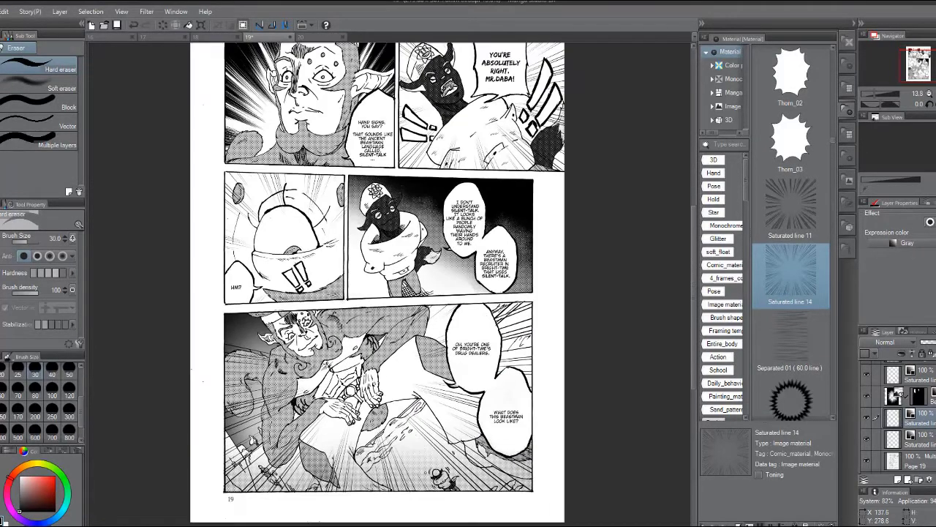
key("t")
left_click(67, 152)
left_click(392, 402)
type("KA")
scroll(463, 436, "up", 2)
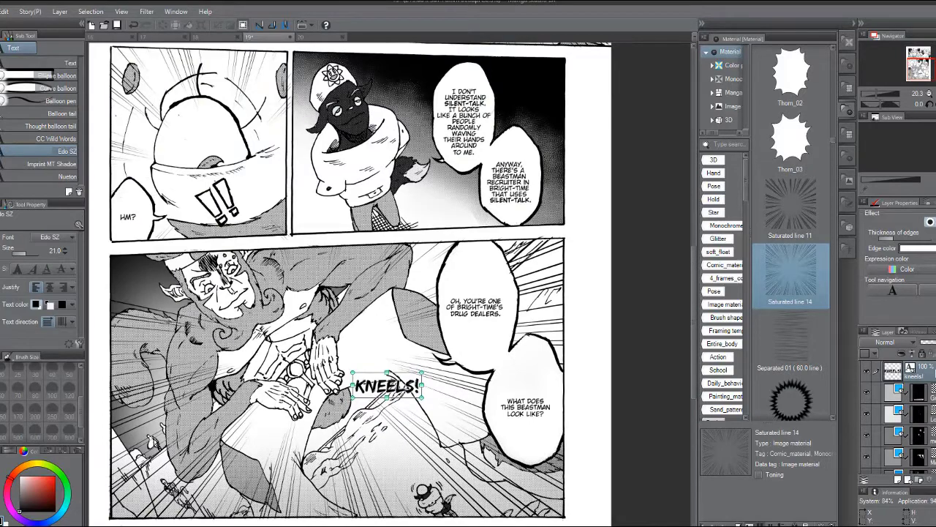
Enlarge the "KNEELS!" lettering in the bottom panel.
scroll(374, 386, "up", 2)
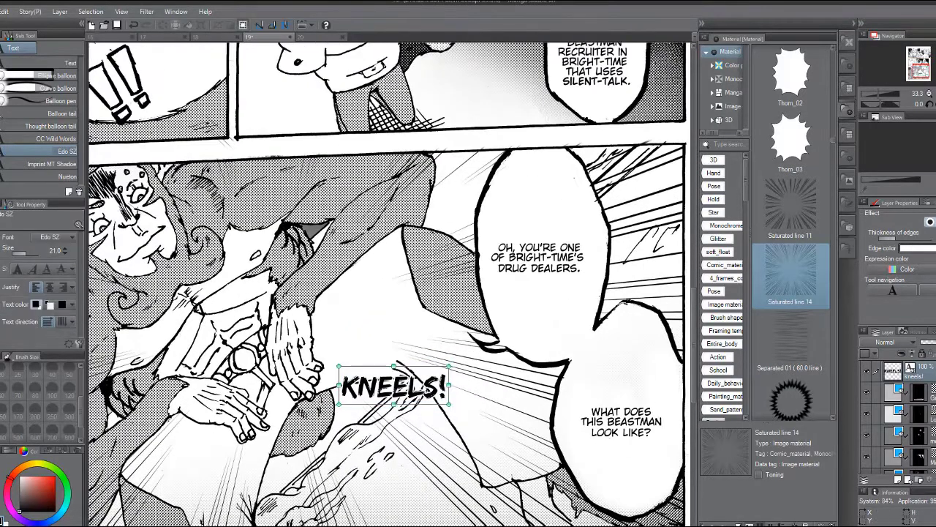
left_click(423, 386)
left_click_drag(452, 408, 520, 429)
scroll(289, 380, "down", 2)
key("k")
Rasterize the "KNEELS!" text layer and distort its corners so the lettering slants and tapers toward the exclamation mark.
left_click(60, 12)
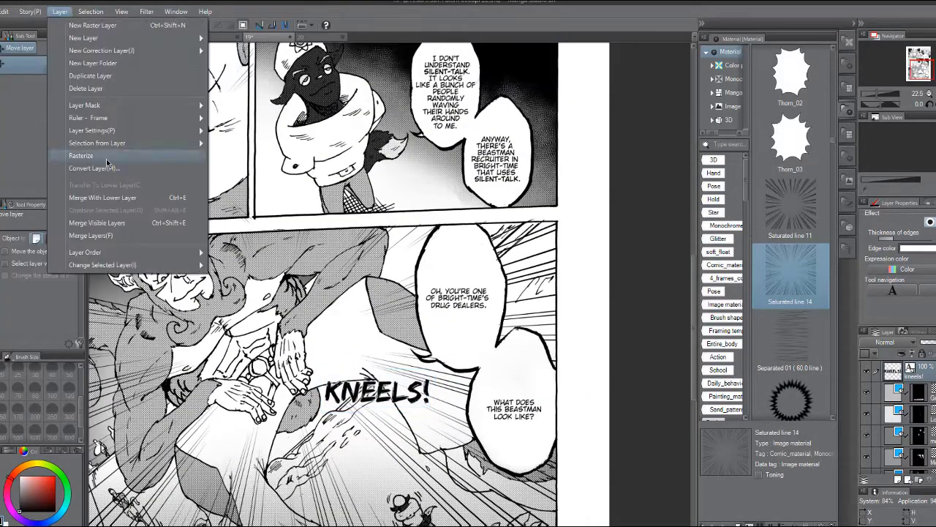
left_click(103, 158)
left_click(91, 12)
left_click(197, 222)
left_click_drag(325, 406, 367, 422)
left_click_drag(434, 406, 430, 418)
left_click_drag(367, 422, 347, 441)
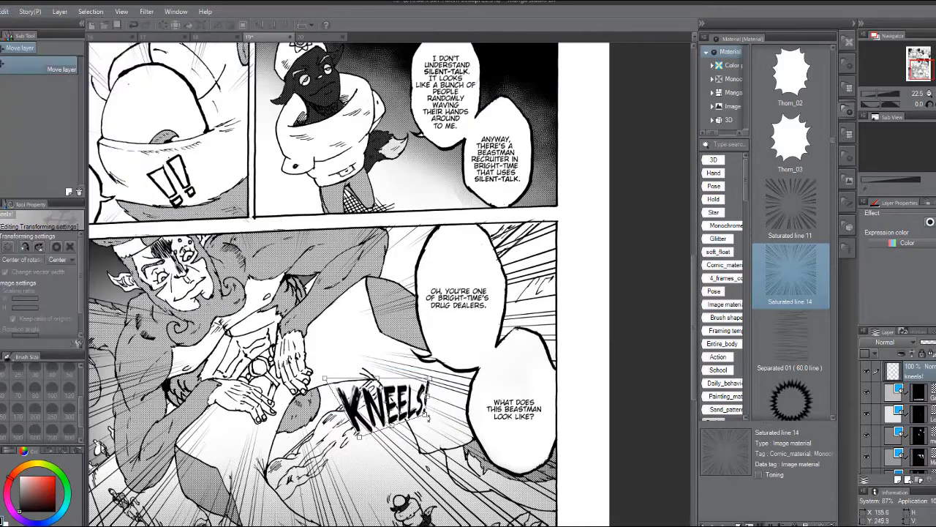
left_click_drag(326, 379, 321, 401)
Move the distorted "KNEELS!" lettering to the bottom panel's upper edge beside the first speech bubble and apply the transformation.
left_click_drag(395, 409, 388, 256)
key("Return")
scroll(397, 278, "down", 2)
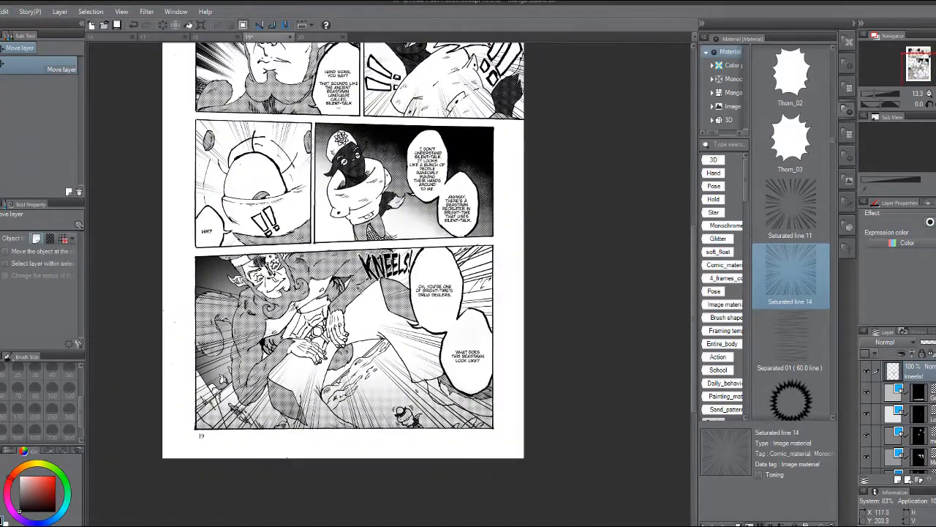
Replace the first speech bubble's text in the middle-right panel with "THERE'S A BEASTMAN RECRUITER IN BRIGHT-TIME.".
scroll(357, 287, "down", 2)
scroll(335, 139, "down", 2)
scroll(370, 159, "up", 5)
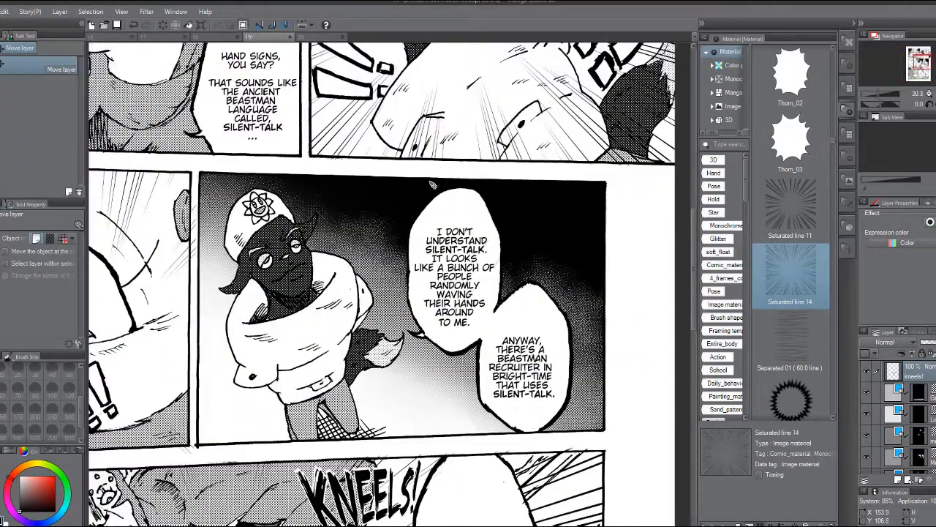
key("t")
left_click(476, 322)
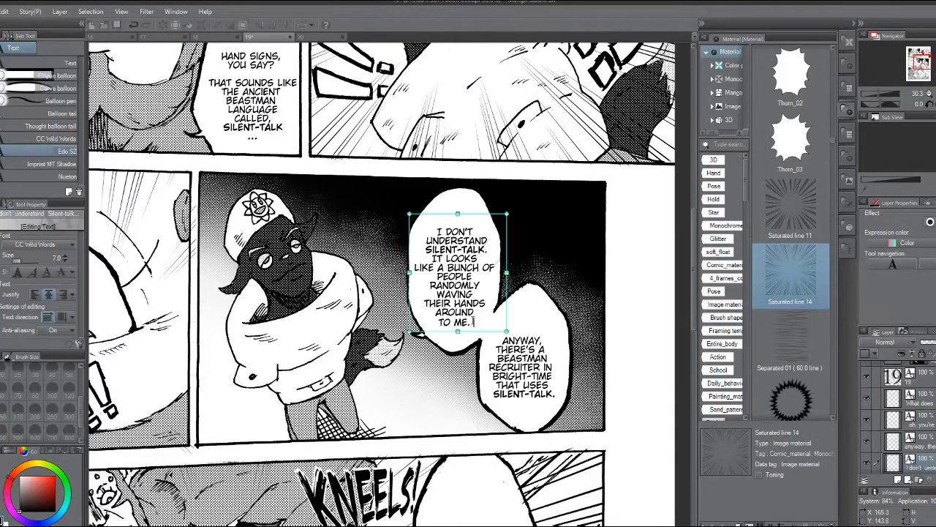
left_click_drag(476, 321, 427, 234)
type("THERE'S A BEAST... RIGHT-TIME.")
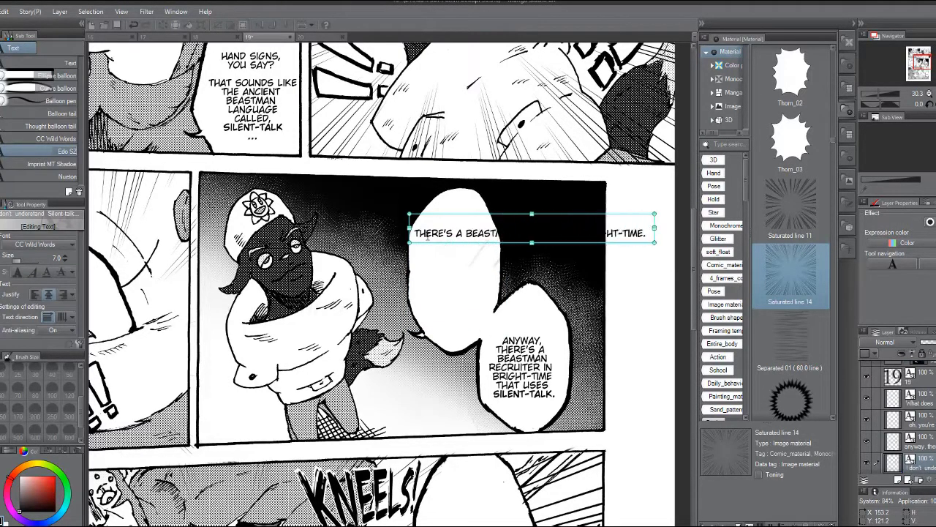
Break the first bubble's new text into short lines and change its ending to "OUR GROUP.".
left_click(464, 234)
key("Return")
left_click(466, 244)
key("Return")
left_click(480, 253)
key("Return")
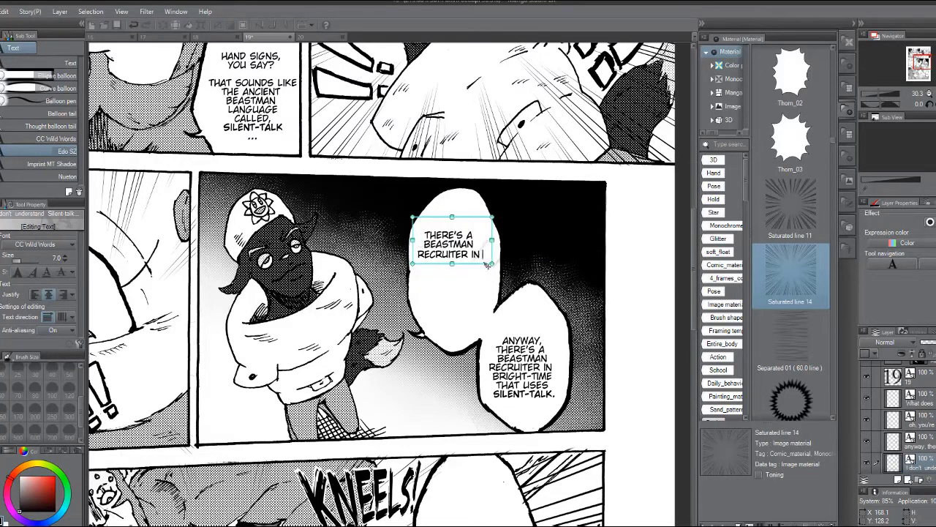
type("roup.")
left_click(482, 254)
key("Return")
type(".")
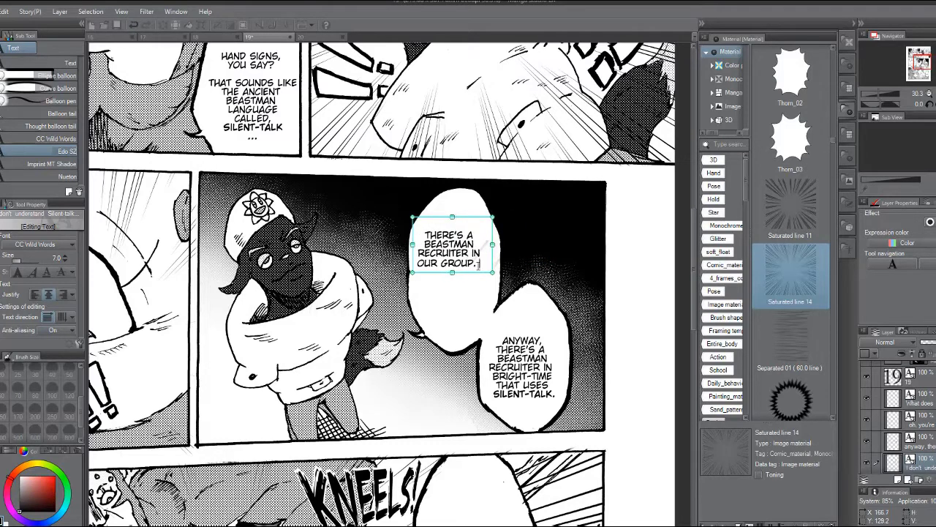
Extend the first bubble's text with "HE USES SILENT-TALK TO COMMUICATE WITH OUR DEALERS & SCIENTIST.", starting it on its own line.
type(" HE USES SILENT-TALK TO")
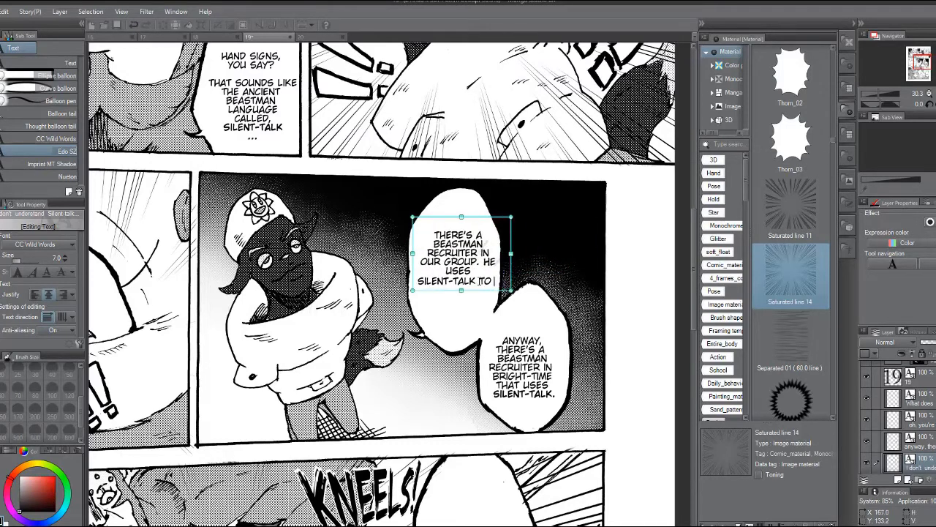
type(" COMMUICATE WITH DEALERS")
type(" &")
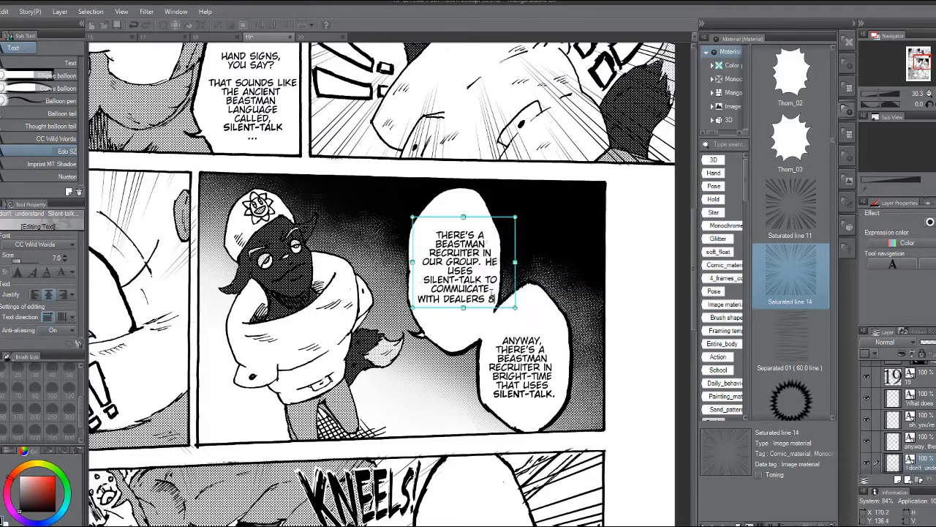
key("Return")
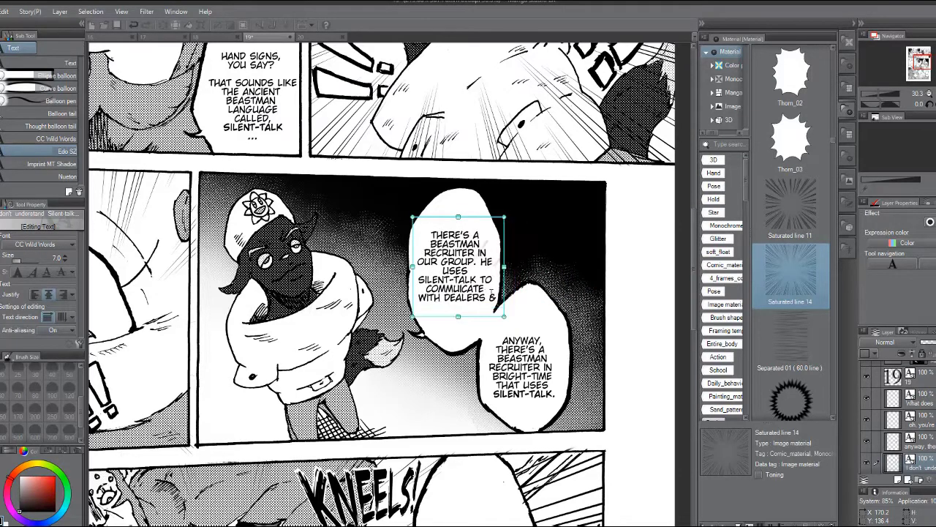
type("SCIENTIST")
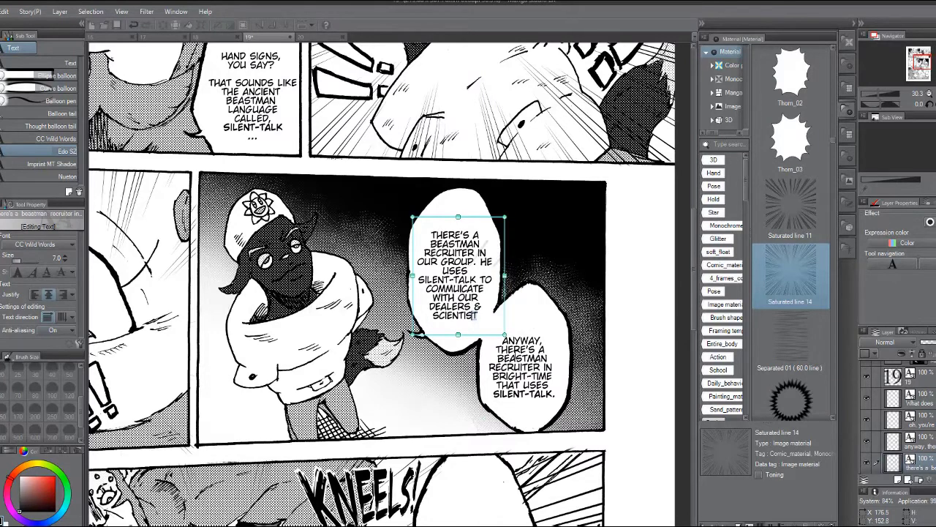
left_click(480, 262)
key("Return")
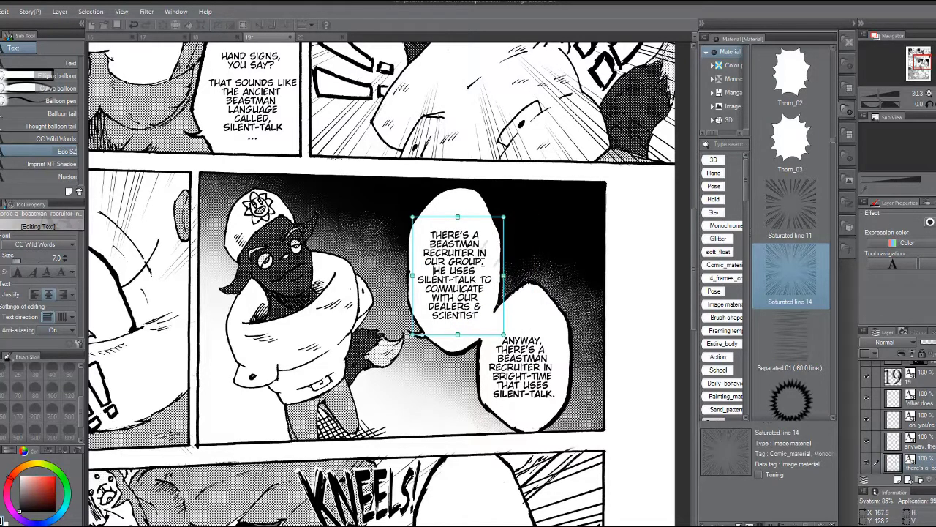
Clear the second bubble's text in the middle-right panel and start it with "HE RECRUITED ME" at font size 7.
scroll(490, 338, "up", 1)
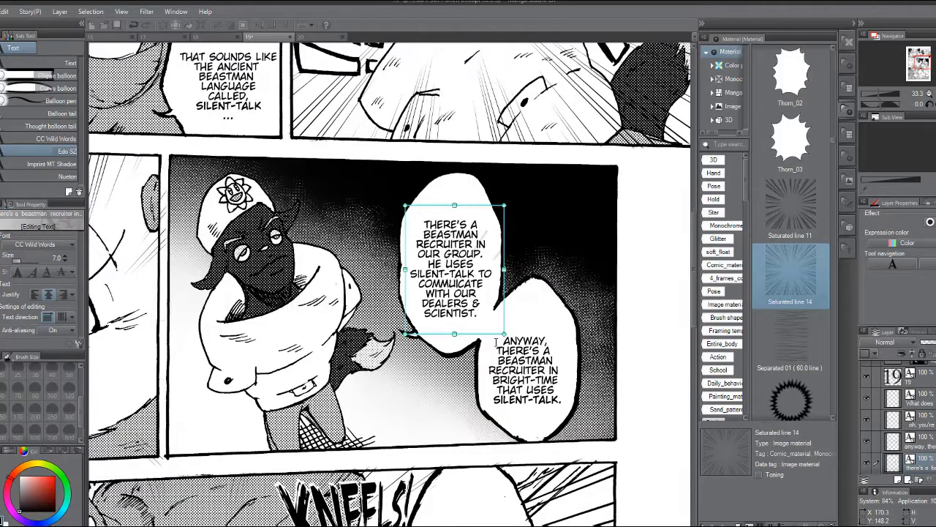
left_click(497, 341)
scroll(498, 345, "down", 1)
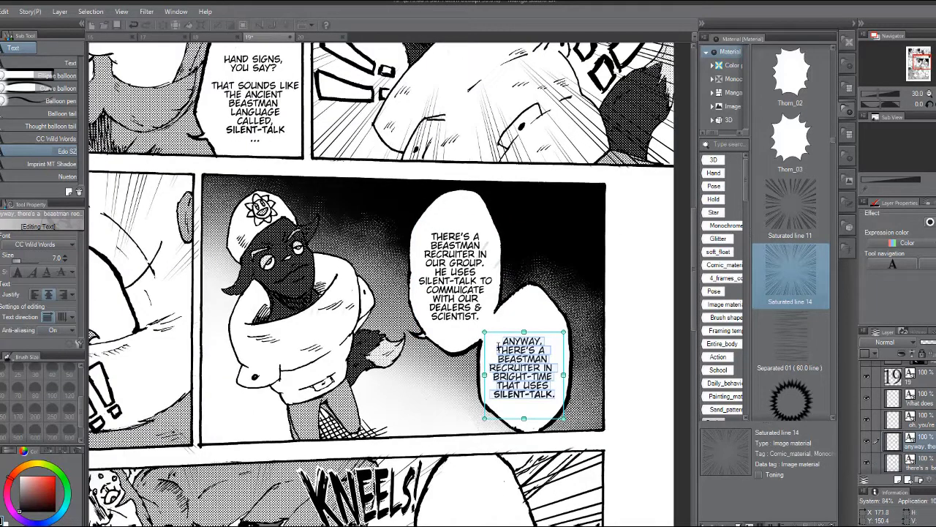
key("BackSpace")
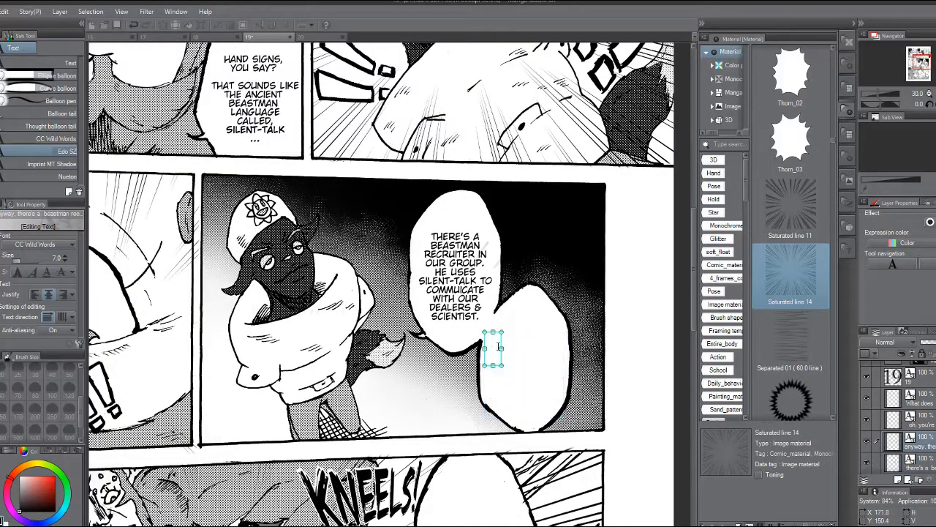
left_click(65, 260)
left_click(65, 261)
left_click(65, 260)
left_click(65, 260)
left_click(65, 260)
left_click(559, 346)
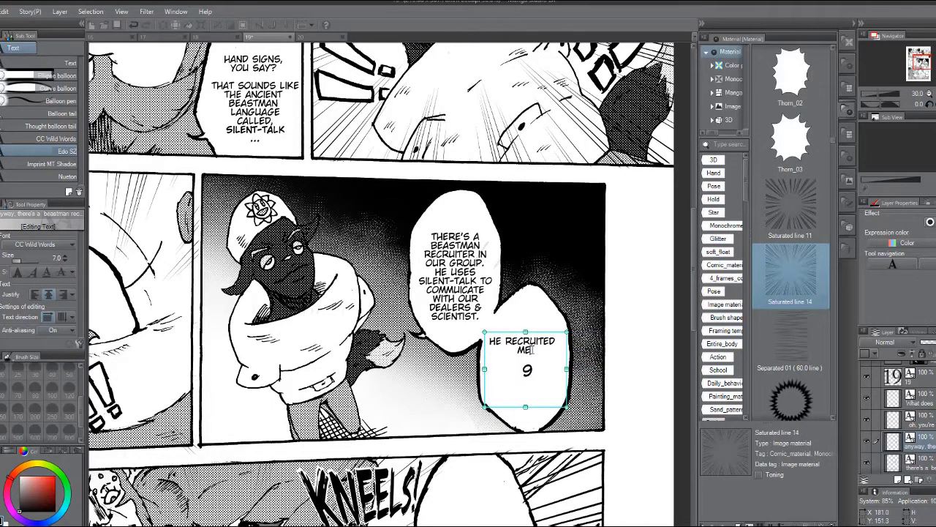
Extend the second bubble's text with "AFTER I PASDED HIS STUPID INITATION.", broken into short lines.
type("SFTER")
type("his stupid")
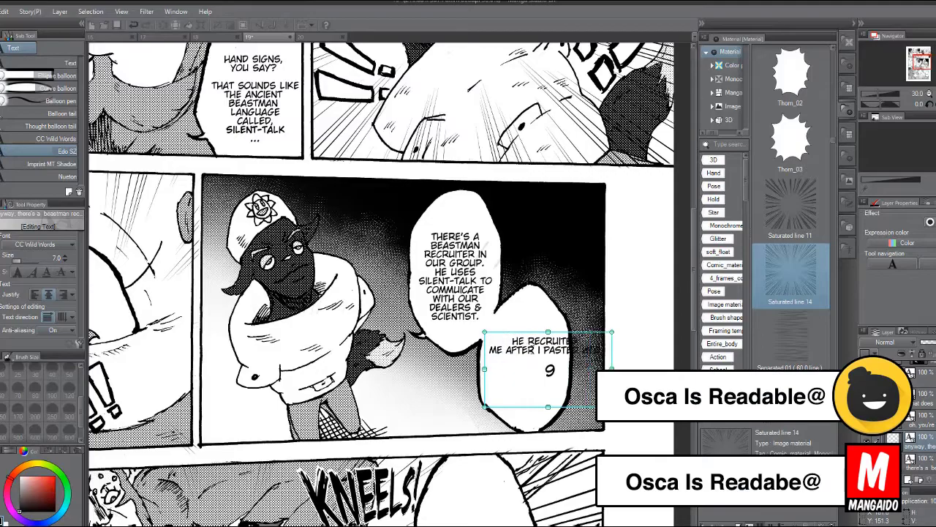
key("Return")
type("INITIATION")
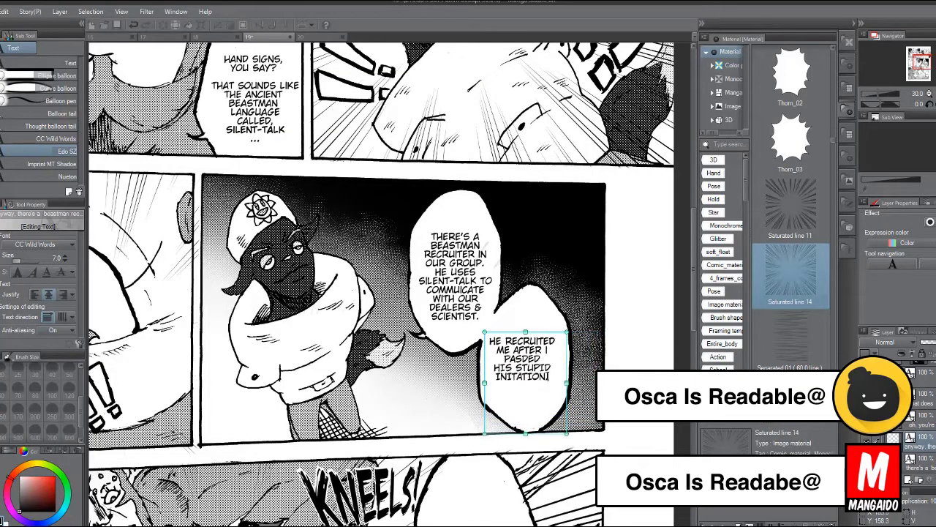
Replace "OUR GROUP" with "BRIGHT-TIME" in the middle-right panel's first bubble.
scroll(534, 469, "down", 3)
scroll(535, 469, "up", 4)
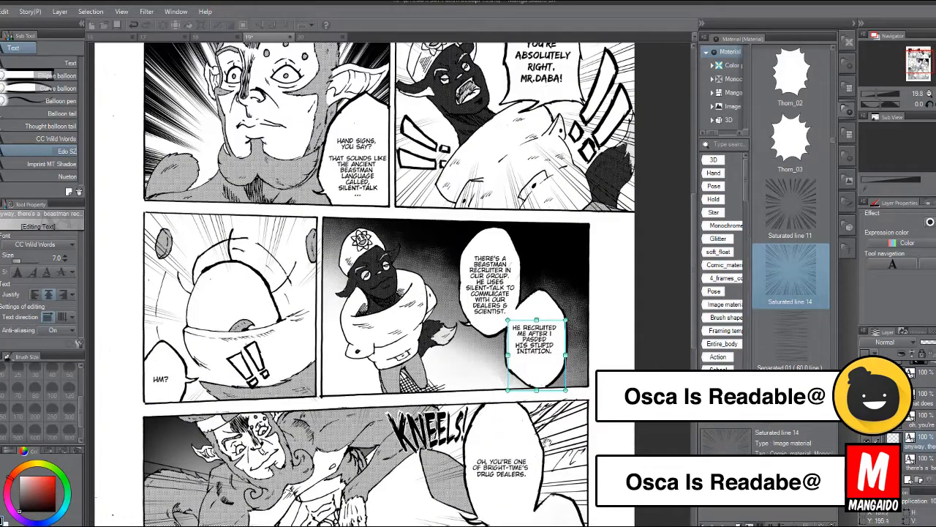
left_click(495, 223)
left_click_drag(494, 223, 440, 224)
type("Bright-TIME")
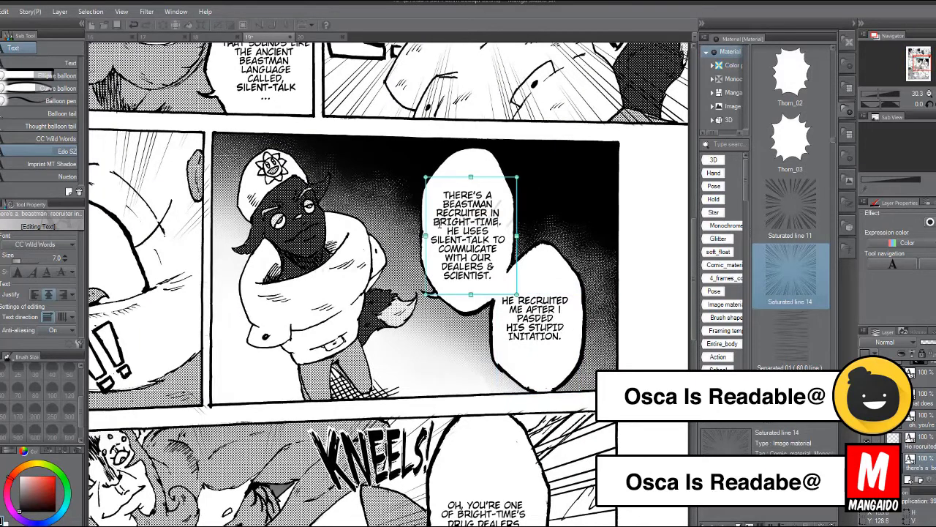
Try to change "STUPID" to "STUPIDLY EASY" in the middle-right panel's second bubble.
left_click(565, 327)
type("LY")
key("Return")
type("EASY")
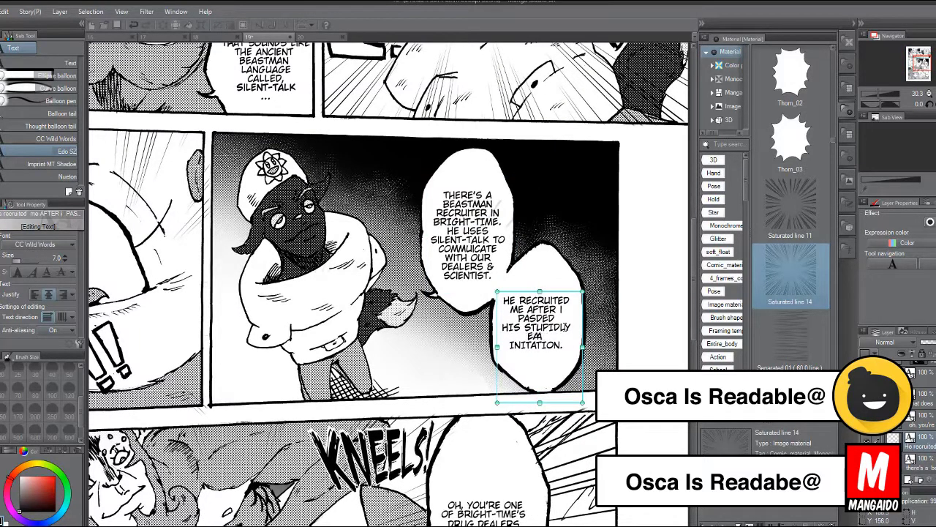
Restore "STUPID" in the second bubble and correct its spelling to "PASSED" and "INITIATION.".
key("BackSpace")
key("BackSpace")
key("BackSpace")
key("BackSpace")
key("BackSpace")
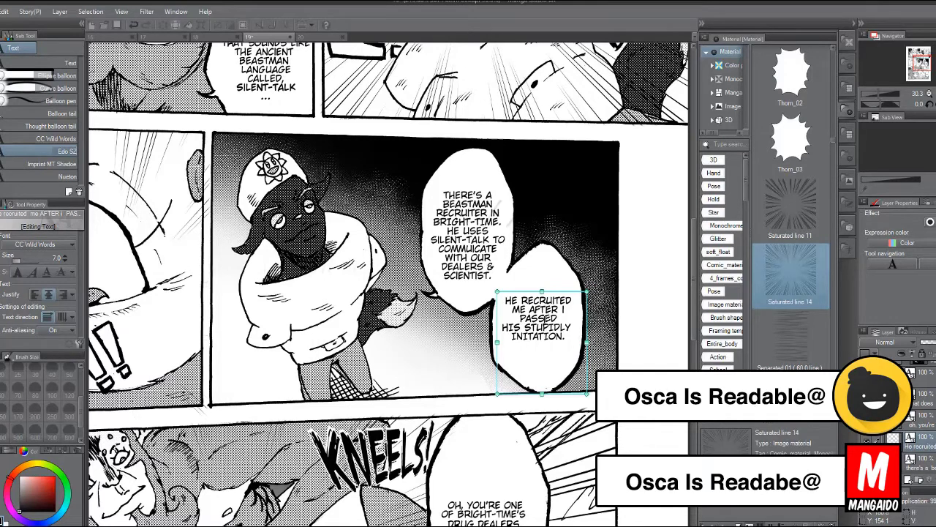
key("BackSpace")
key("BackSpace")
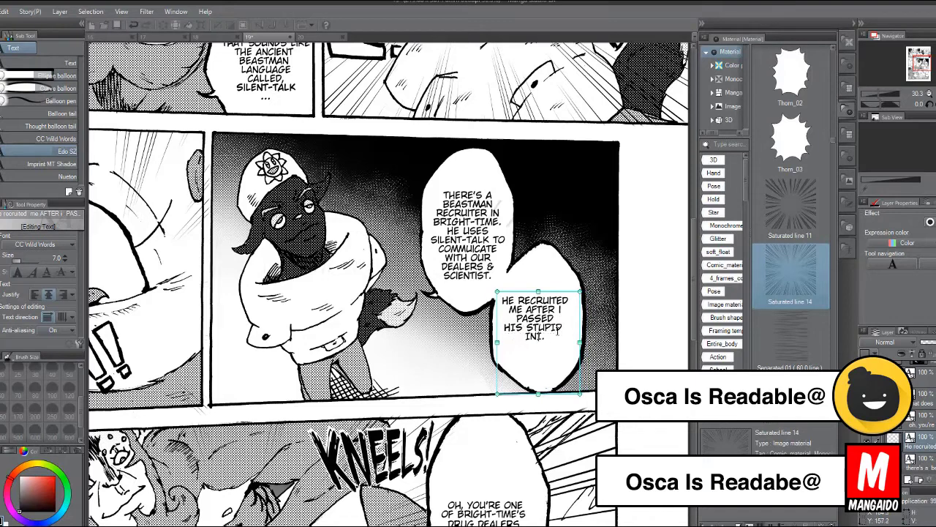
type("TION")
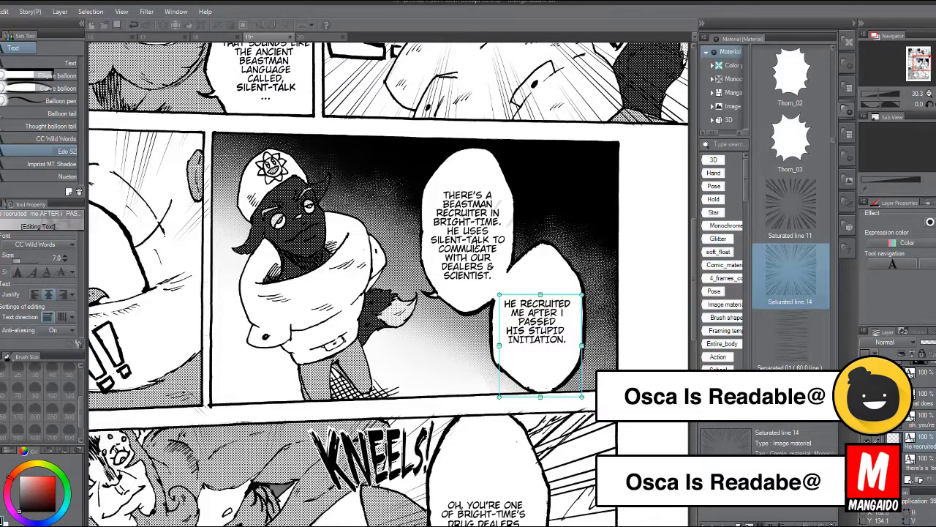
Make "BRIGHT-TIME." bold in the middle-right panel's first bubble.
left_click(468, 228)
left_click_drag(433, 223, 502, 223)
left_click(18, 272)
left_click(472, 256)
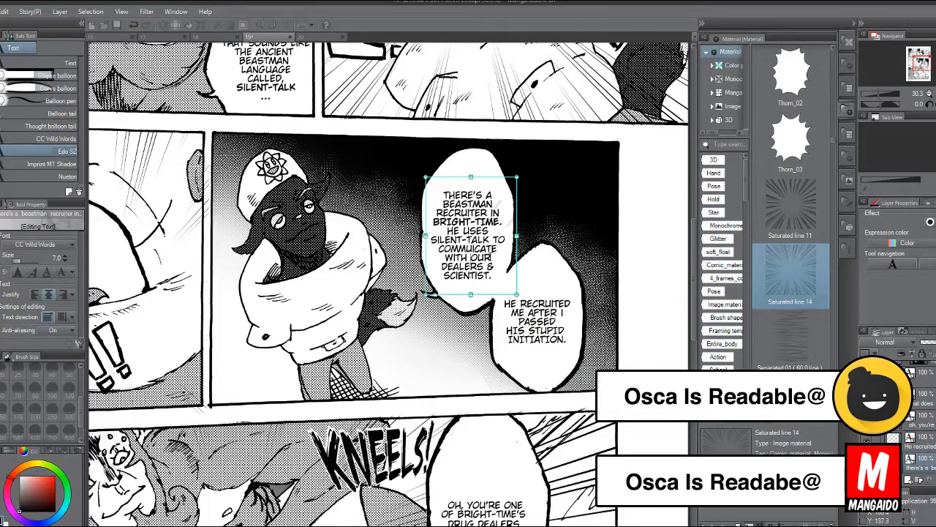
Extend the second bubble's sentence after "INITIATION" with "TO SELL THE SUNNY JOY DRUG.", broken into short lines.
scroll(527, 358, "down", 1)
left_click(540, 331)
scroll(526, 340, "down", 2)
scroll(566, 340, "up", 8)
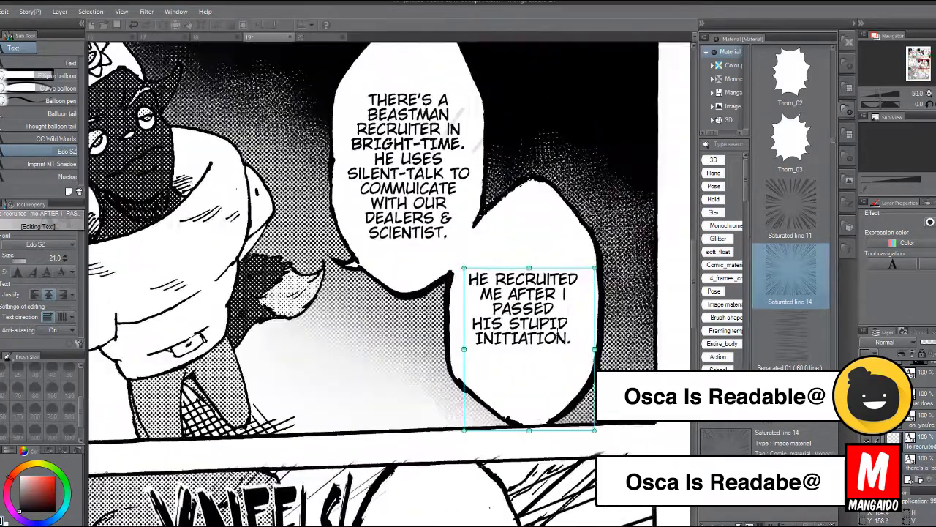
left_click(568, 344)
type("TO  SELL THE SUNNY JOY DRUG.")
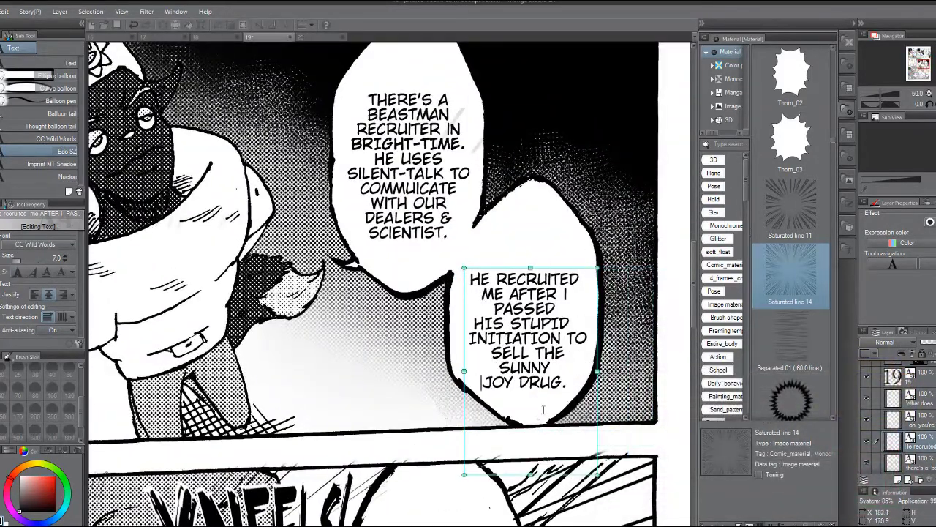
scroll(608, 408, "down", 4)
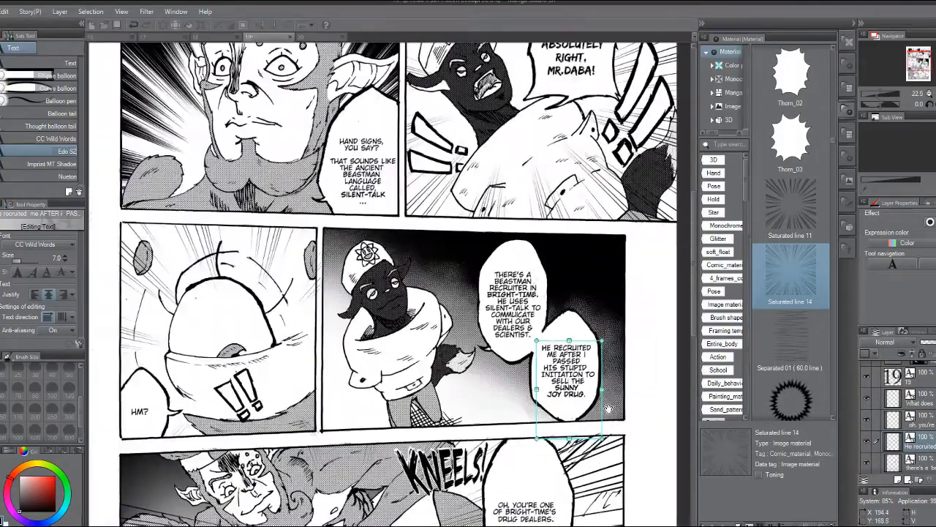
Retype the word "TO" after "INITIATION" in the middle-right panel's second bubble.
scroll(620, 398, "up", 1)
left_click(541, 340)
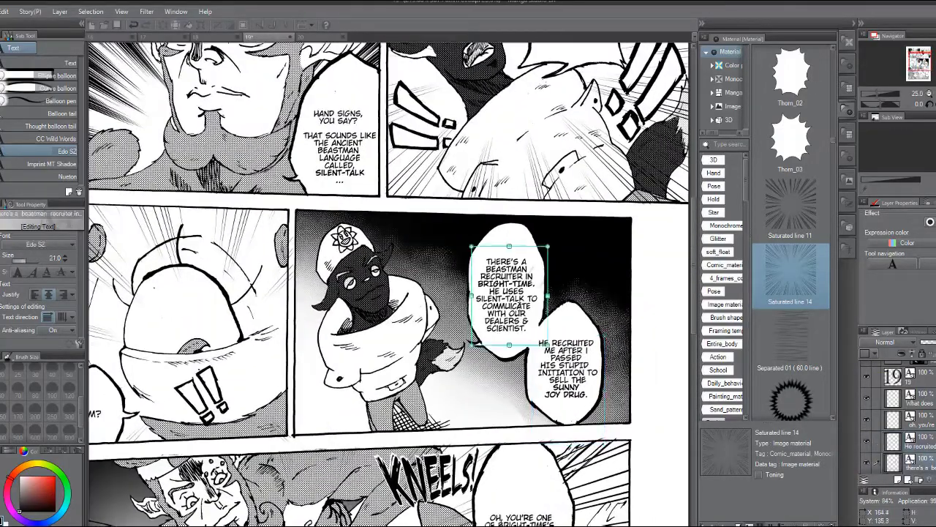
scroll(563, 300, "up", 1)
left_click(591, 362)
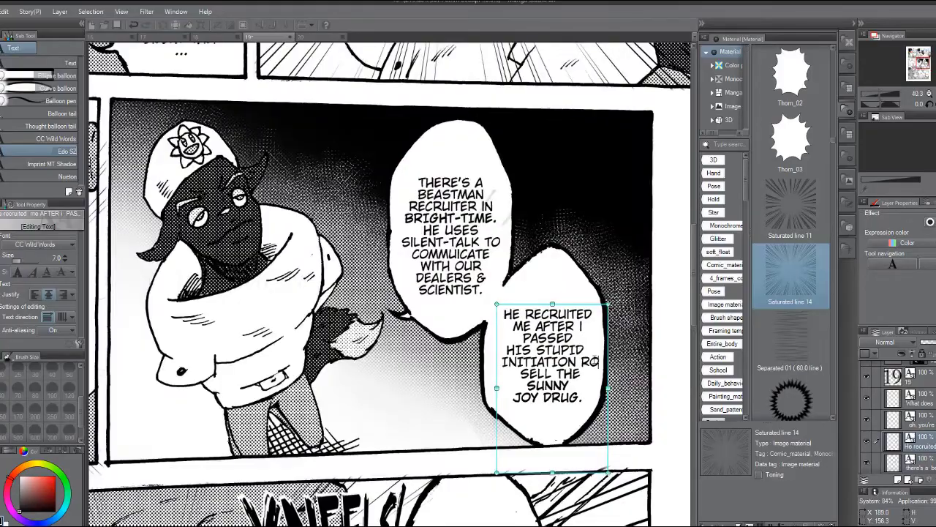
key("BackSpace")
key("BackSpace")
type("TO")
Replace "STUPID" with "EASY" in the middle-right panel's second bubble.
left_click(583, 351)
key("BackSpace")
key("BackSpace")
key("BackSpace")
key("BackSpace")
key("BackSpace")
key("BackSpace")
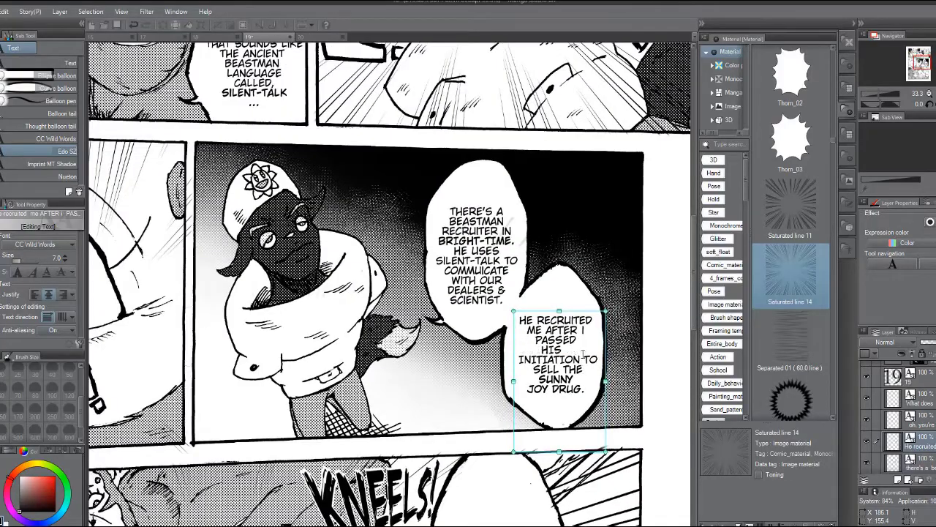
type("EASY")
Reapply bold to "BRIGHT-TIME." in the middle-right panel's first bubble.
scroll(583, 350, "down", 2)
scroll(578, 293, "down", 3)
left_click(545, 139)
scroll(547, 137, "up", 2)
left_click_drag(495, 151, 558, 151)
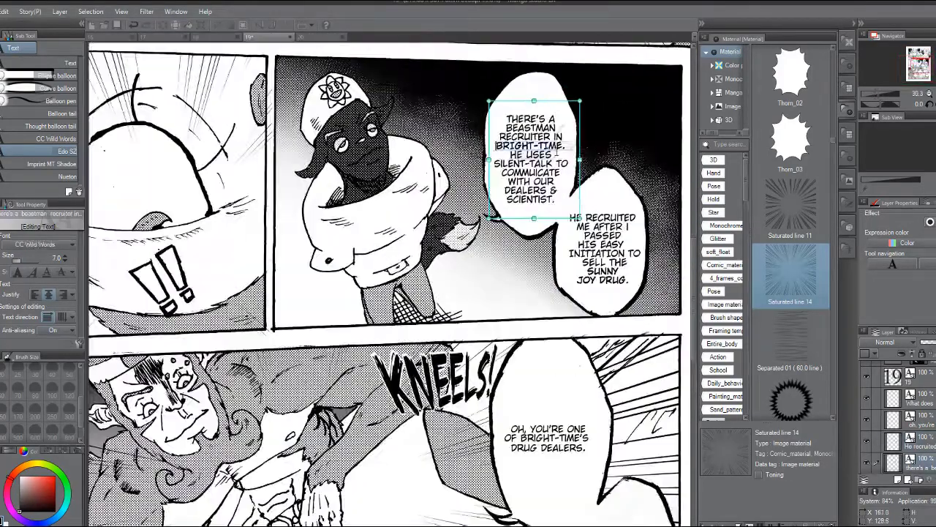
left_click(17, 272)
Replace "BRIGHT-TIME'S" with "THEIR" in the bottom panel's first speech bubble.
scroll(544, 178, "down", 1)
left_click(553, 368)
scroll(580, 364, "up", 2)
left_click(595, 370)
key("BackSpace")
key("BackSpace")
key("BackSpace")
key("BackSpace")
key("BackSpace")
key("BackSpace")
key("BackSpace")
key("BackSpace")
key("BackSpace")
key("BackSpace")
key("BackSpace")
key("BackSpace")
key("BackSpace")
type("their")
scroll(508, 354, "down", 3)
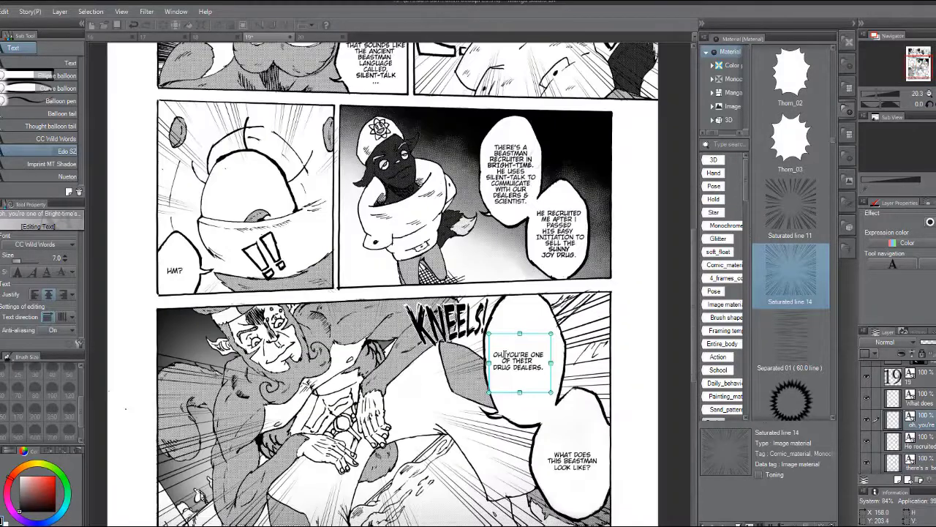
Change the ending of the bottom panel's first bubble to "DRUG DEALERS, UH?".
scroll(538, 388, "down", 1)
left_click(543, 372)
key("BackSpace")
type(", uh?")
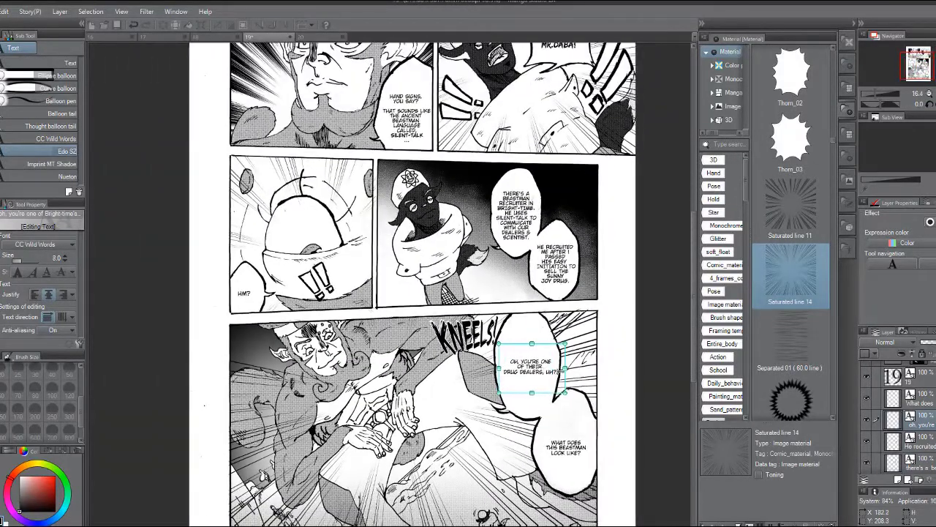
Replace "THIS" with "OUR" in the bottom panel's second bubble so it reads "WHAT DOES OUR BEASTMAN LOOK LIKE?".
left_click(566, 448)
scroll(567, 448, "up", 2)
key("BackSpace")
key("BackSpace")
key("BackSpace")
key("BackSpace")
type("OUR")
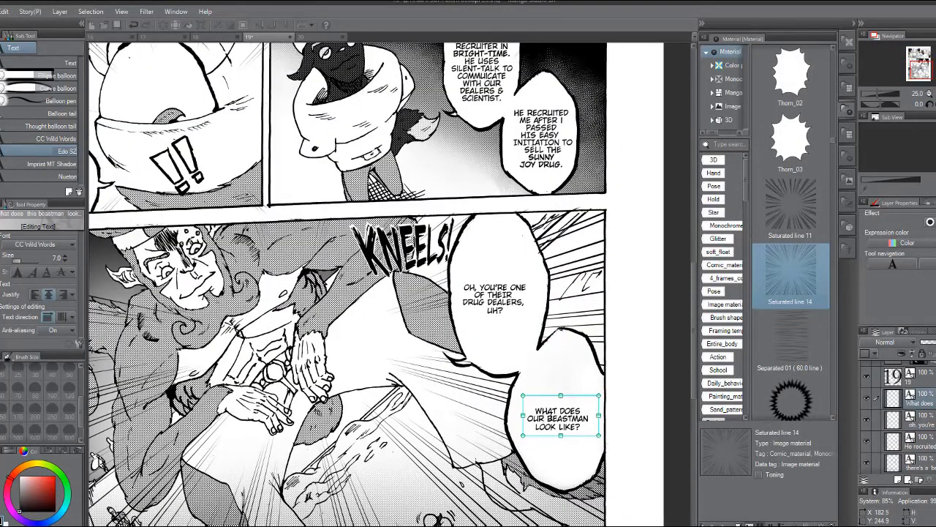
Look over page 20's panels and dialogue, and return to page 19 to review its rewritten dialogue.
scroll(545, 361, "down", 3)
key("k")
left_click(301, 37)
scroll(260, 99, "up", 2)
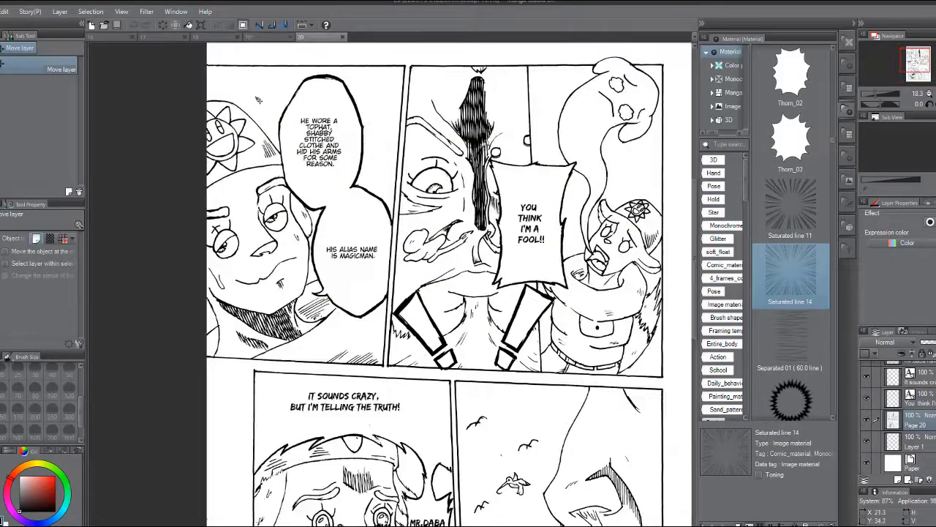
scroll(261, 99, "down", 1)
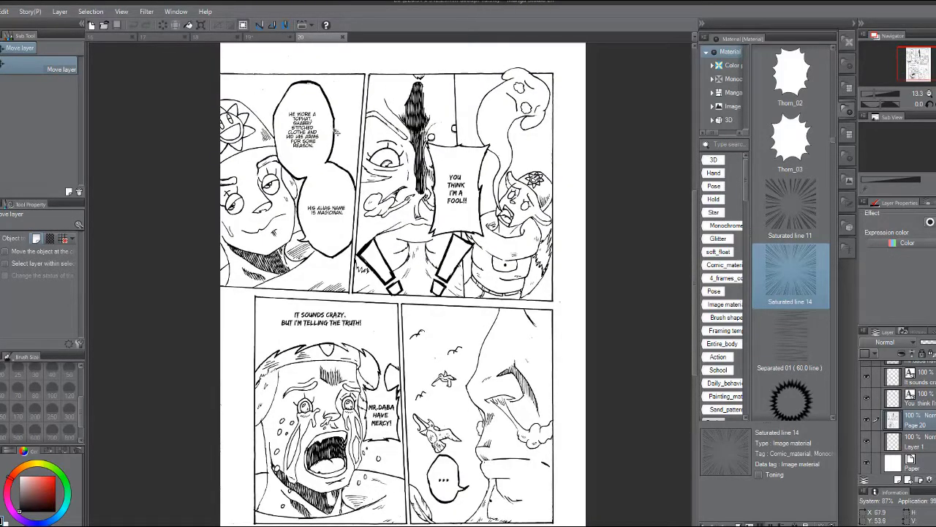
key("ctrl+Tab")
scroll(224, 185, "up", 1)
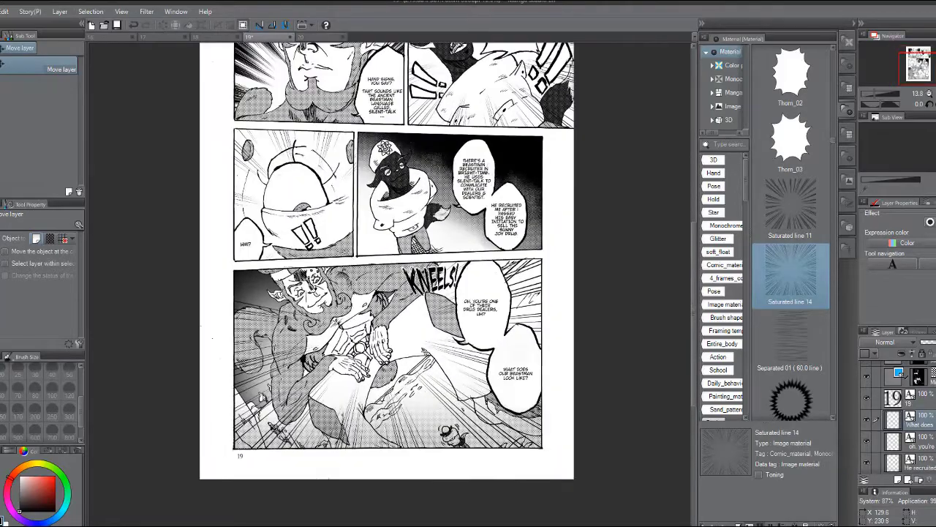
scroll(386, 260, "down", 2)
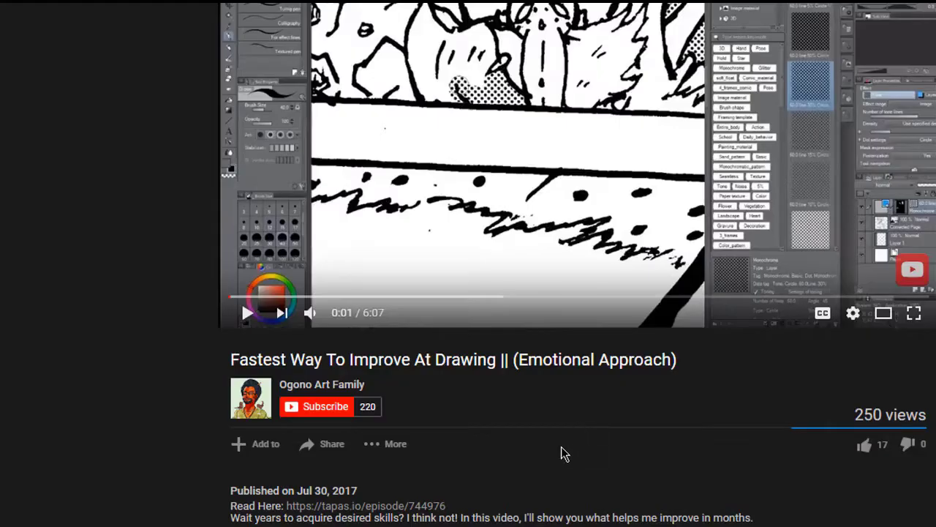
On the YouTube video page, subscribe to the Ogono Art Family channel and save all notifications for it.
left_click(326, 411)
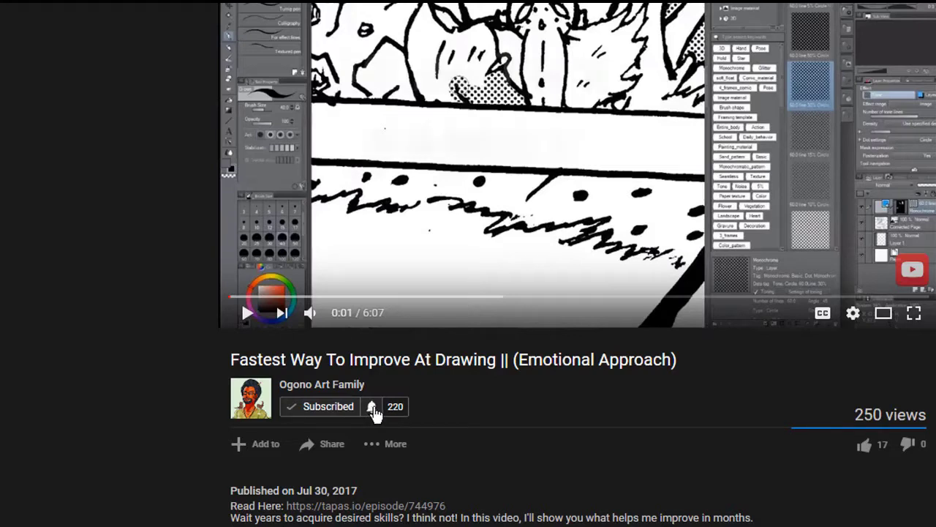
left_click(372, 408)
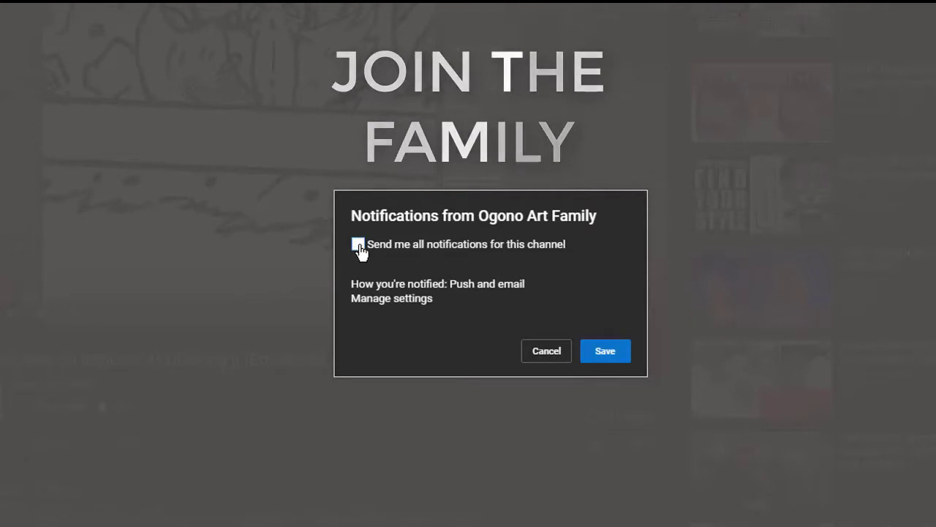
left_click(358, 246)
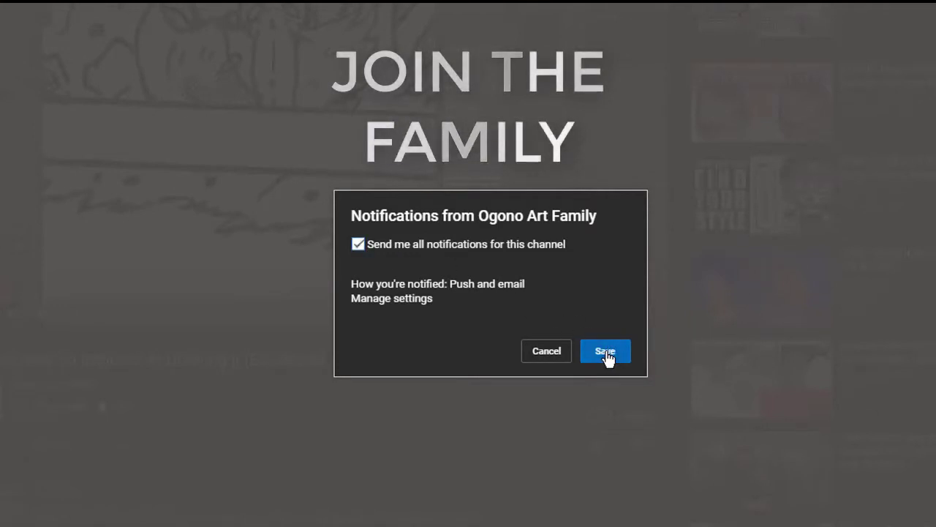
left_click(604, 352)
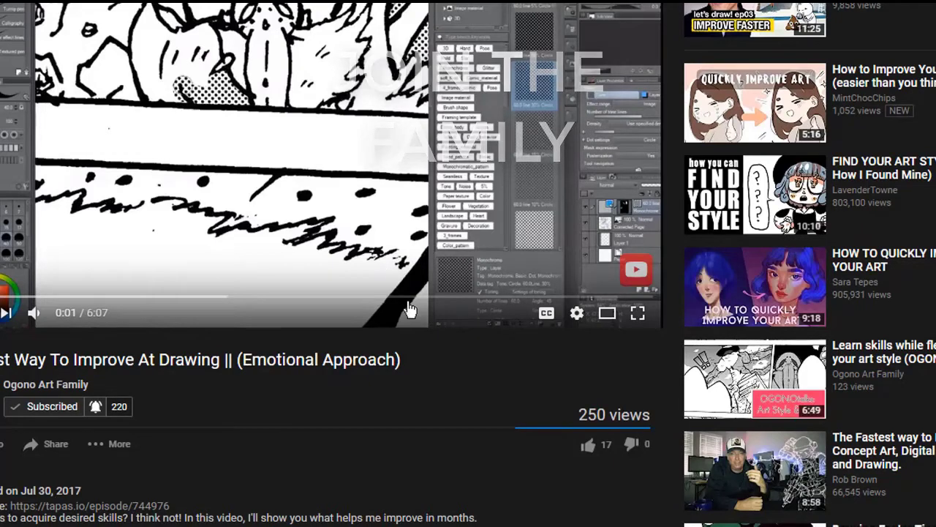